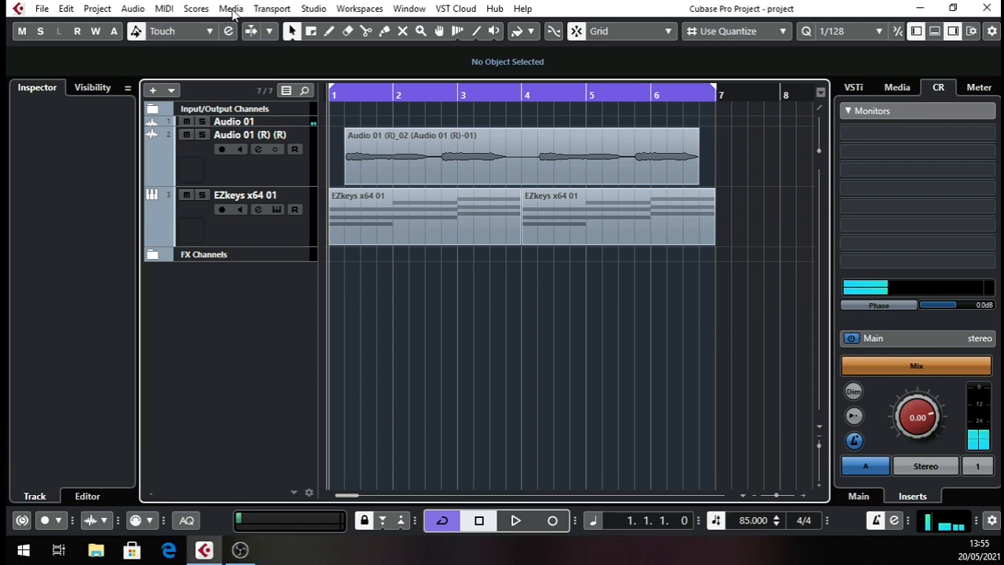
# Open the media Pool, start importing a file and browse to the Projects (G:) drive.
pyautogui.click(231, 9)
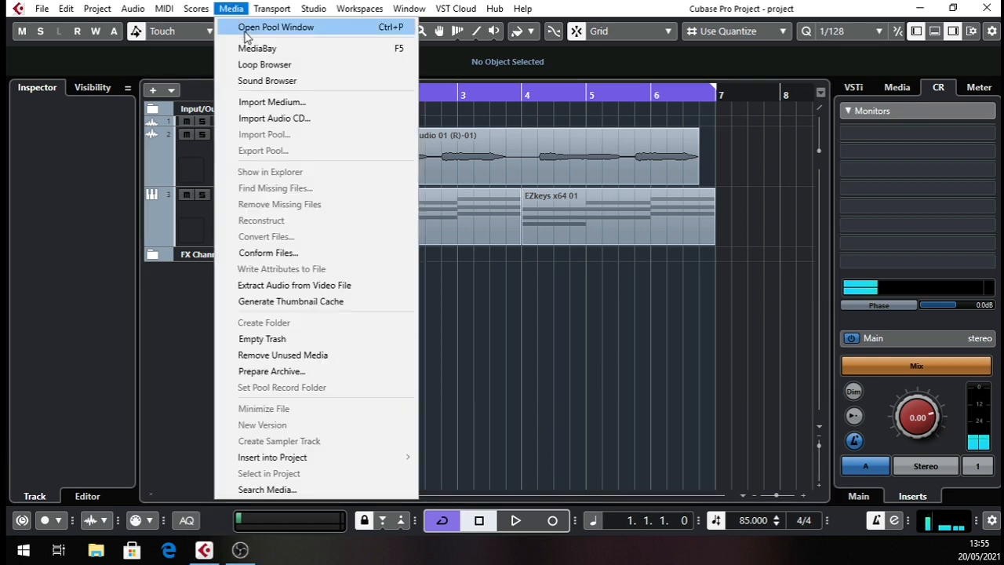
pyautogui.click(245, 30)
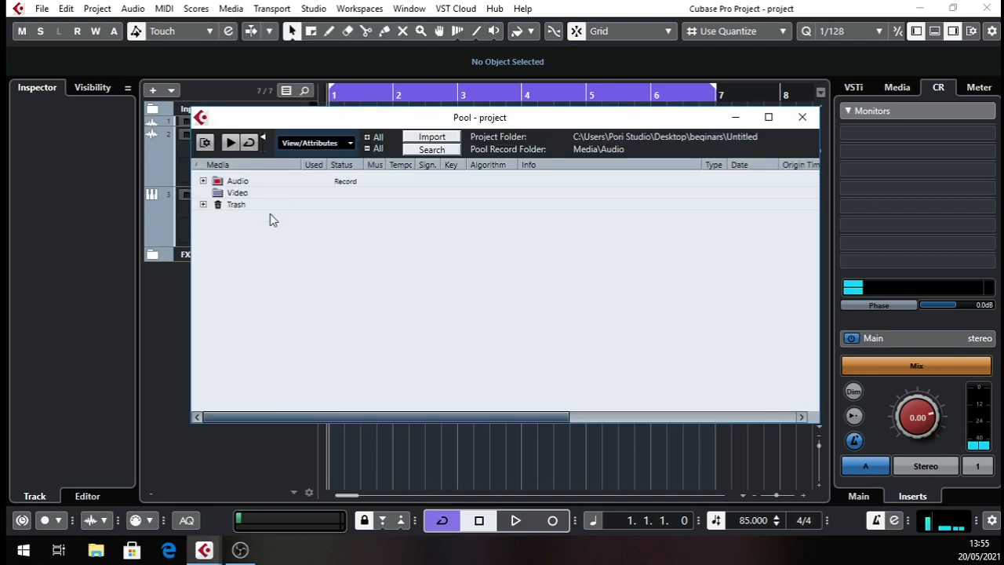
pyautogui.click(442, 138)
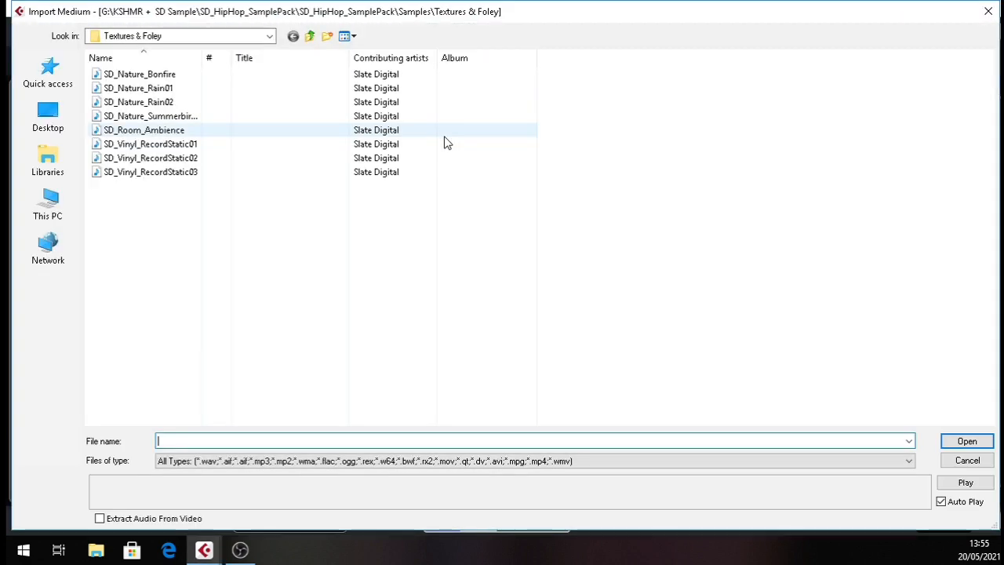
pyautogui.click(55, 118)
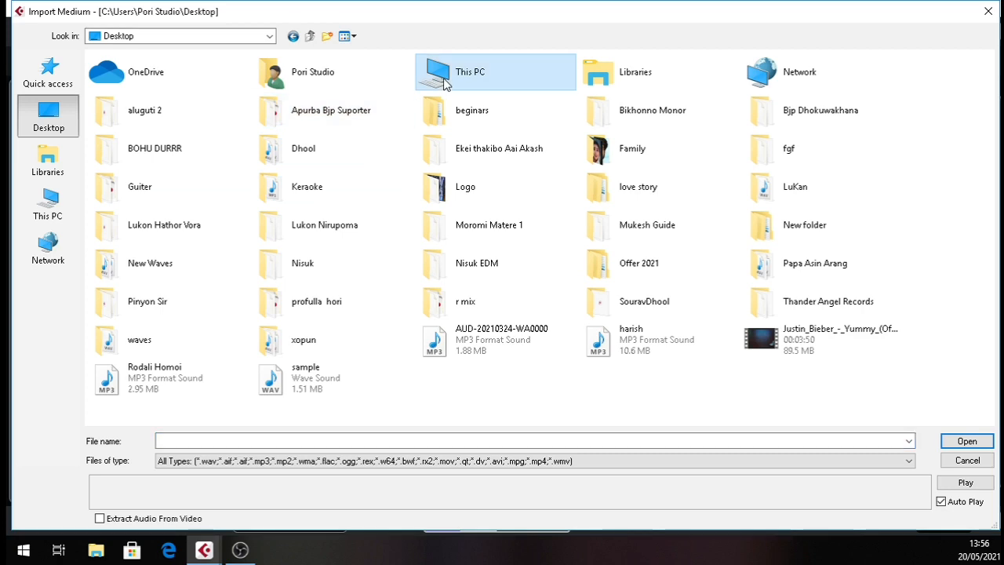
pyautogui.doubleClick(445, 83)
pyautogui.doubleClick(818, 193)
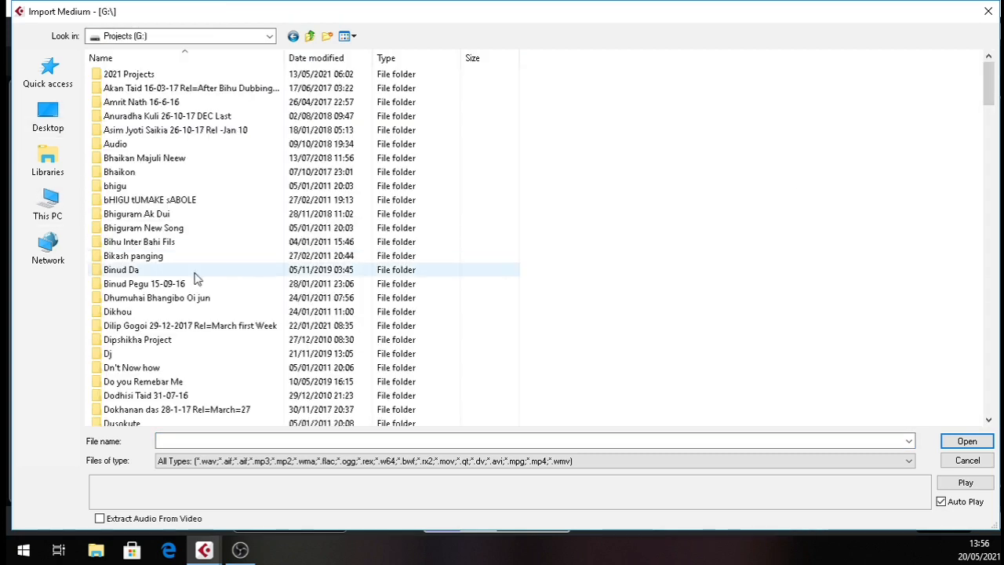
# Find and open the "KSHMR + SD Sample" folder on the G: drive.
pyautogui.click(153, 274)
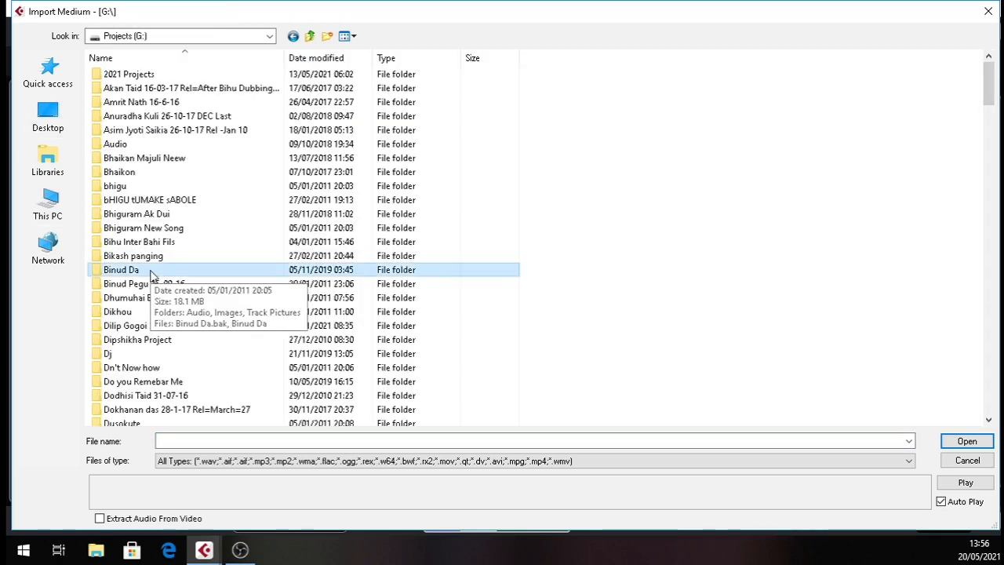
pyautogui.press('k')
pyautogui.press('k')
pyautogui.press('k')
pyautogui.press('k')
pyautogui.press('k')
pyautogui.press('k')
pyautogui.press('k')
pyautogui.press('k')
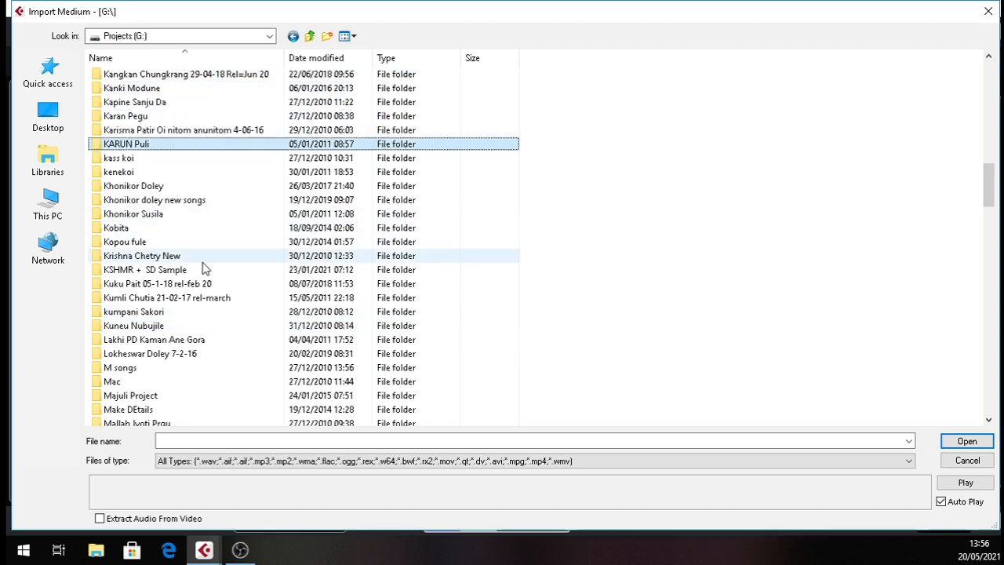
pyautogui.press('k')
pyautogui.press('k')
pyautogui.press('k')
pyautogui.press('k')
pyautogui.press('k')
pyautogui.press('k')
pyautogui.press('k')
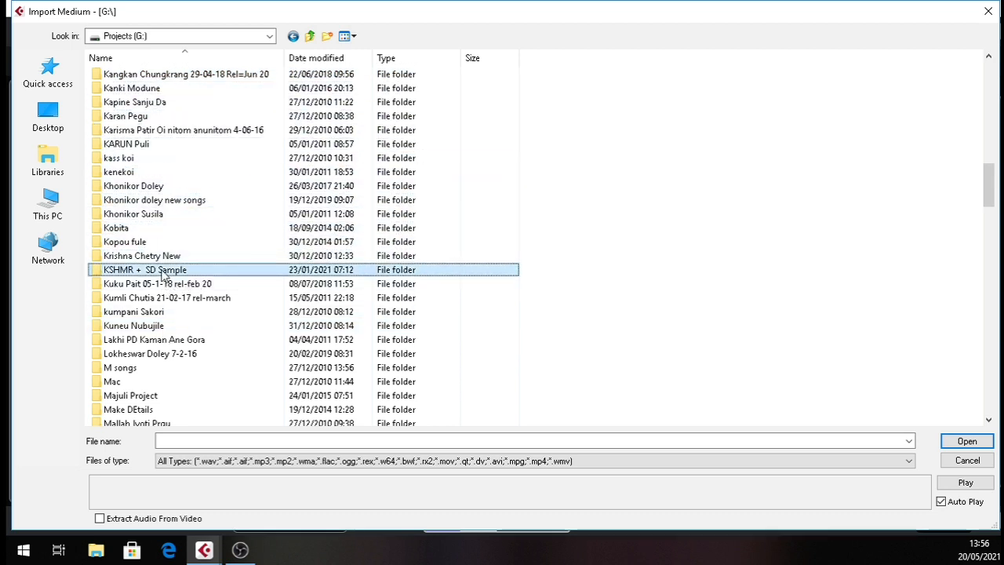
pyautogui.doubleClick(160, 270)
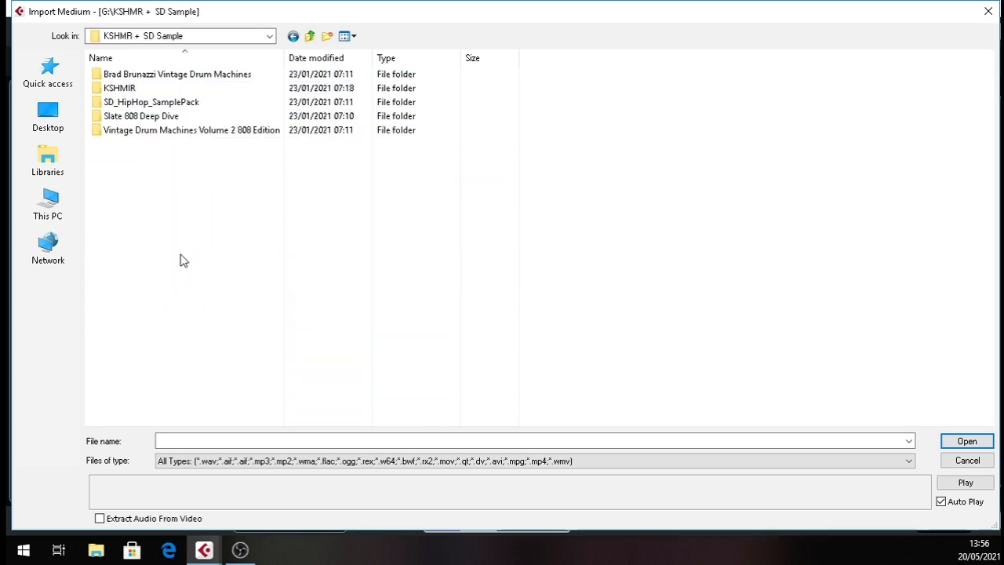
# Browse through KSHMIR, KSHMR Vol.3, KSHMR_Drums, KSHMR_Kicks and KSHMR_Hip_Hop_kicks to the KSHMR_Chest_Kicks folder.
pyautogui.doubleClick(143, 89)
pyautogui.doubleClick(161, 102)
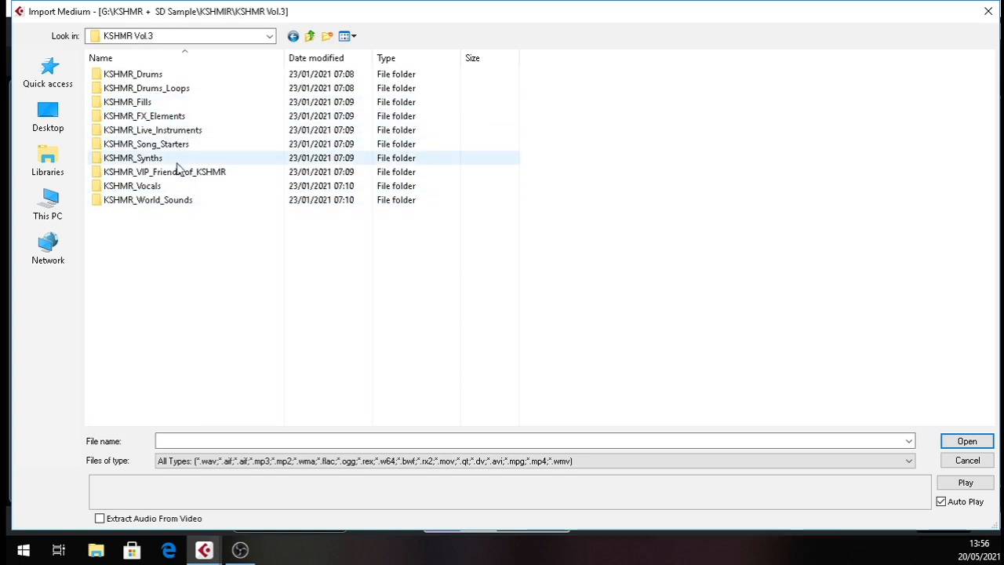
pyautogui.doubleClick(179, 79)
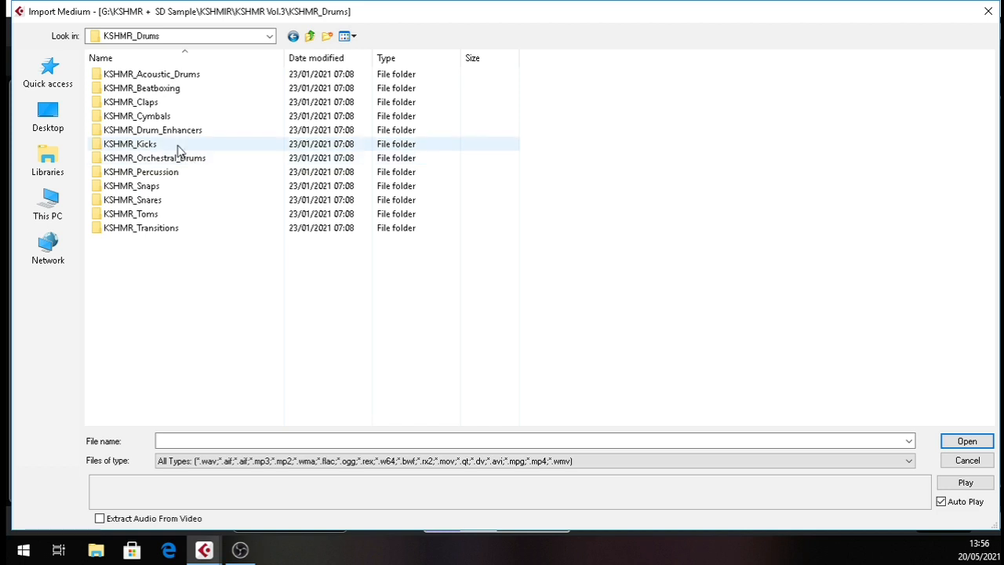
pyautogui.doubleClick(182, 144)
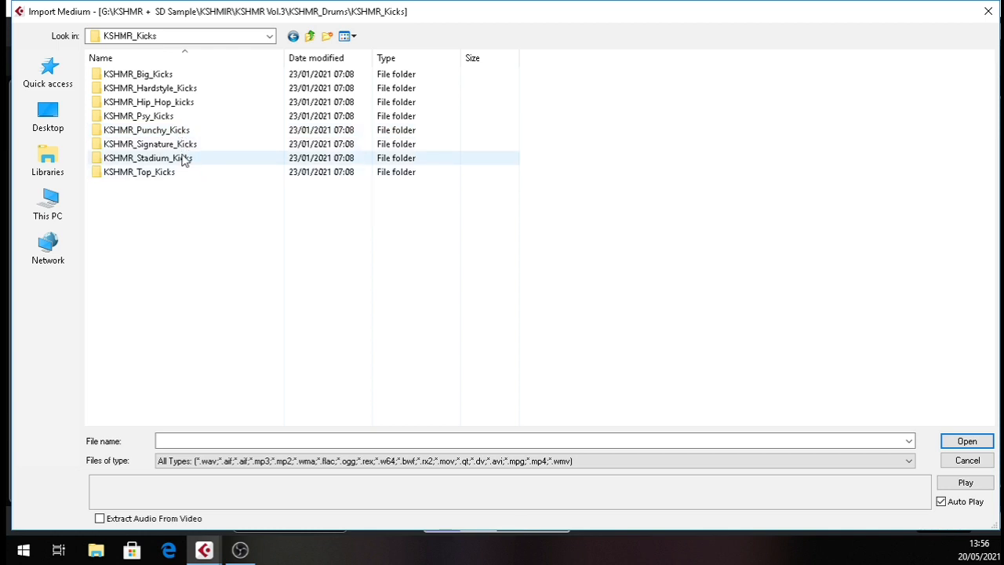
pyautogui.doubleClick(193, 103)
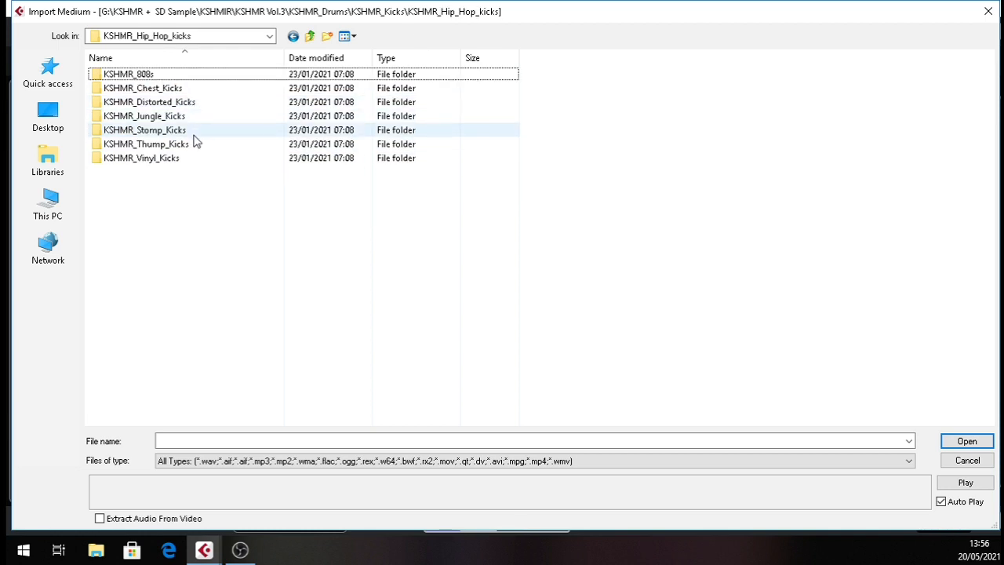
pyautogui.doubleClick(200, 89)
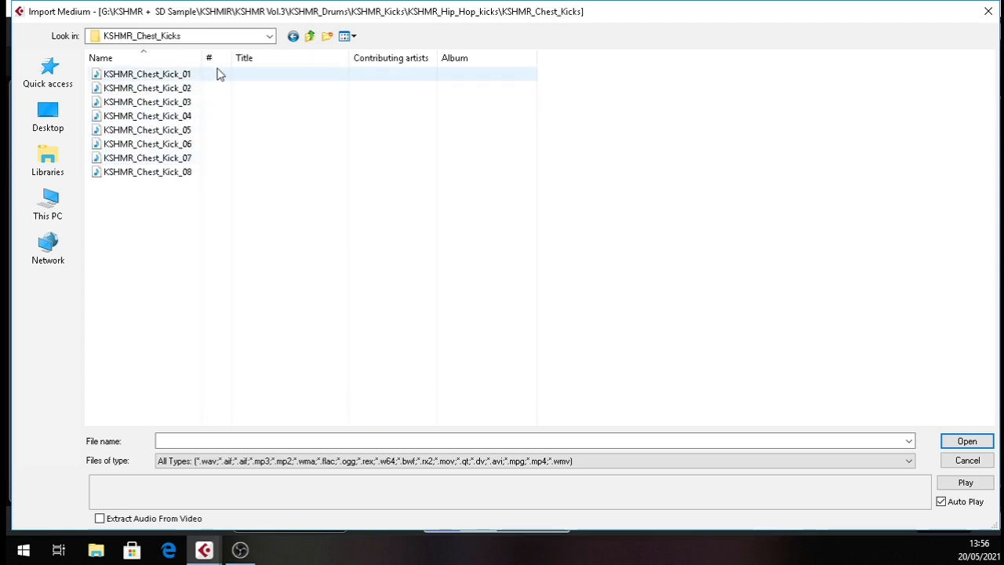
# Audition the chest kick samples 01 to 04 and compare how they sound.
pyautogui.click(176, 118)
pyautogui.click(179, 105)
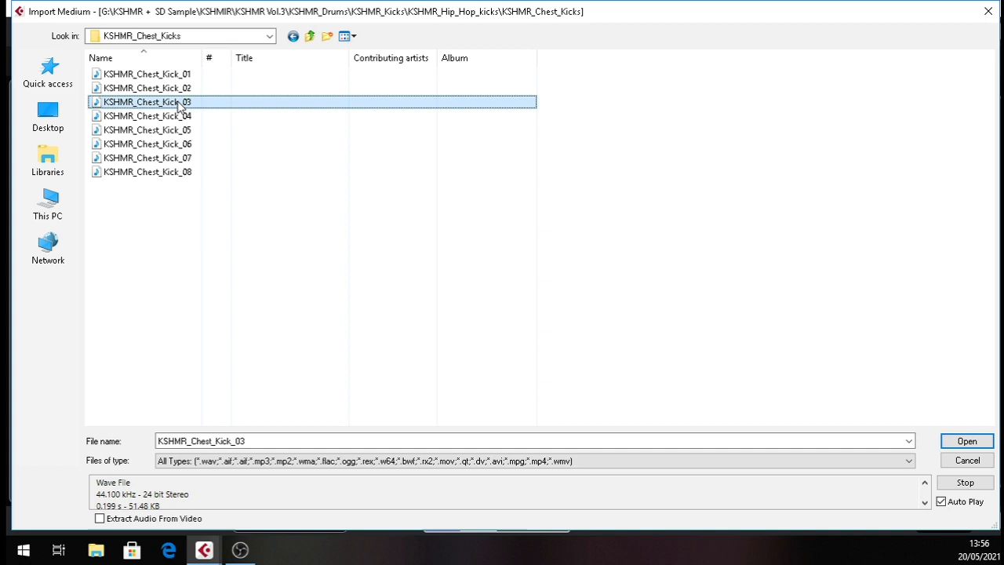
pyautogui.click(178, 116)
pyautogui.click(180, 91)
pyautogui.click(178, 117)
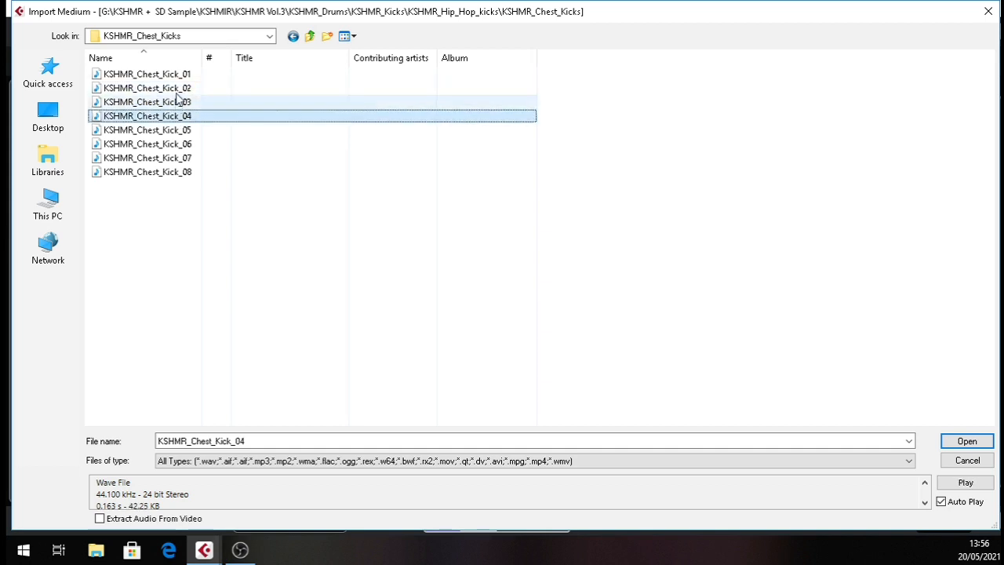
pyautogui.click(179, 89)
pyautogui.click(176, 117)
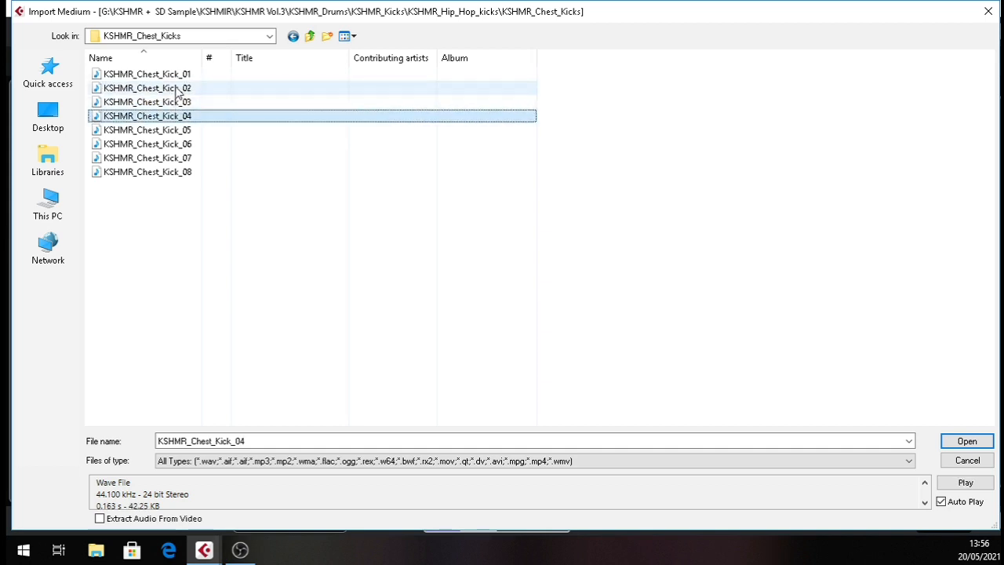
pyautogui.click(182, 88)
pyautogui.click(178, 75)
# Import the KSHMR_Chest_Kick_05 sample into the Pool, accepting the import options.
pyautogui.click(175, 130)
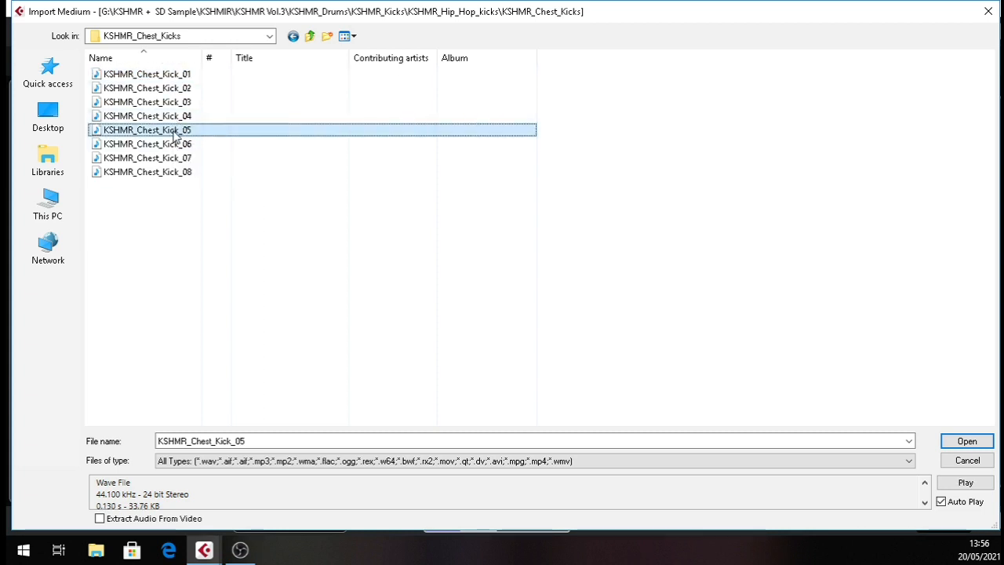
pyautogui.doubleClick(176, 130)
pyautogui.click(552, 349)
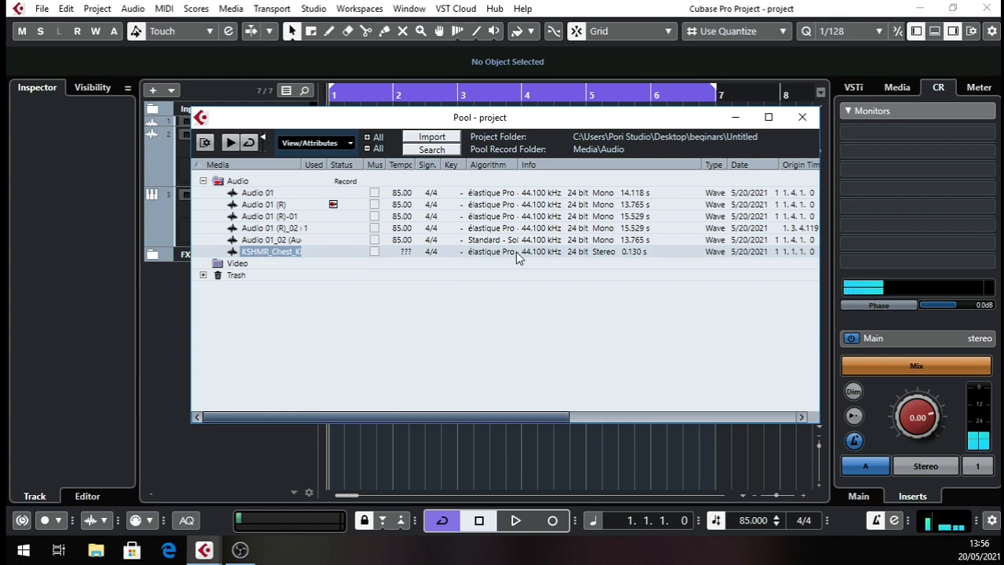
# Place the imported chest kick on a new track below the FX Channels and move it to 1.2.1.0.
pyautogui.moveTo(276, 253); pyautogui.dragTo(510, 457)
pyautogui.moveTo(332, 95); pyautogui.dragTo(262, 142)
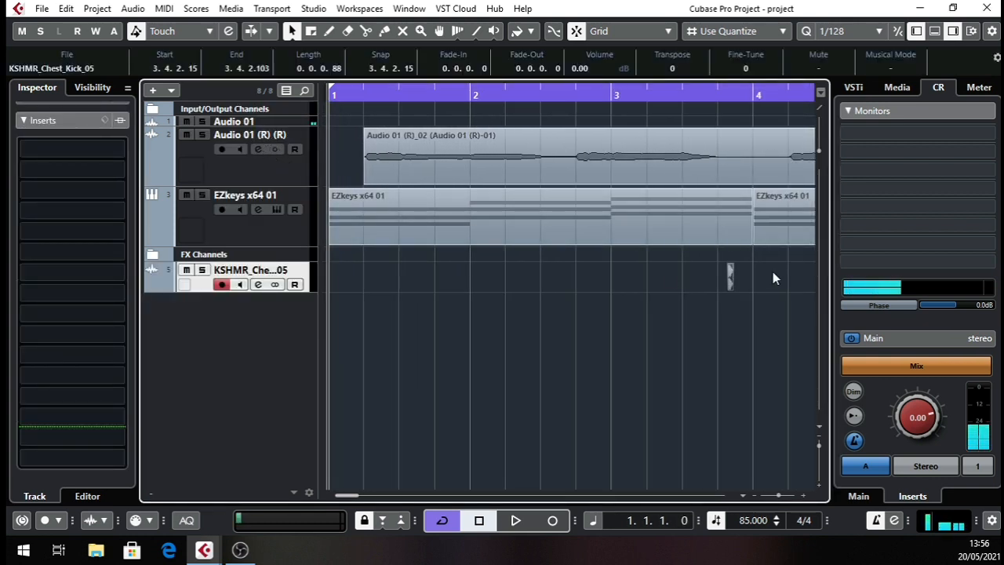
pyautogui.moveTo(730, 286); pyautogui.dragTo(366, 284)
pyautogui.moveTo(350, 106); pyautogui.dragTo(280, 139)
# Mute the chest kick track and listen to the audio and EZkeys tracks from the start of the project.
pyautogui.click(186, 270)
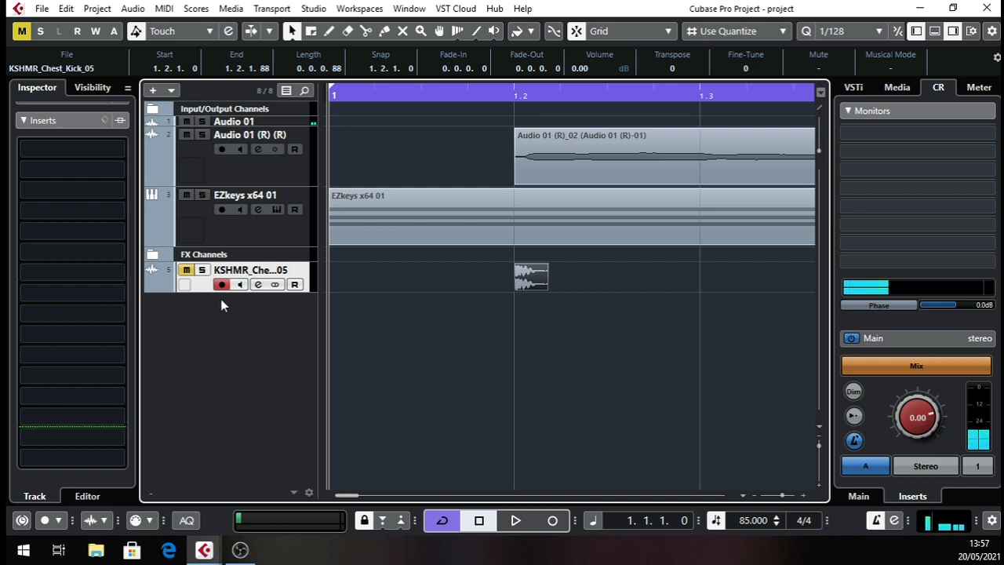
pyautogui.press('space')
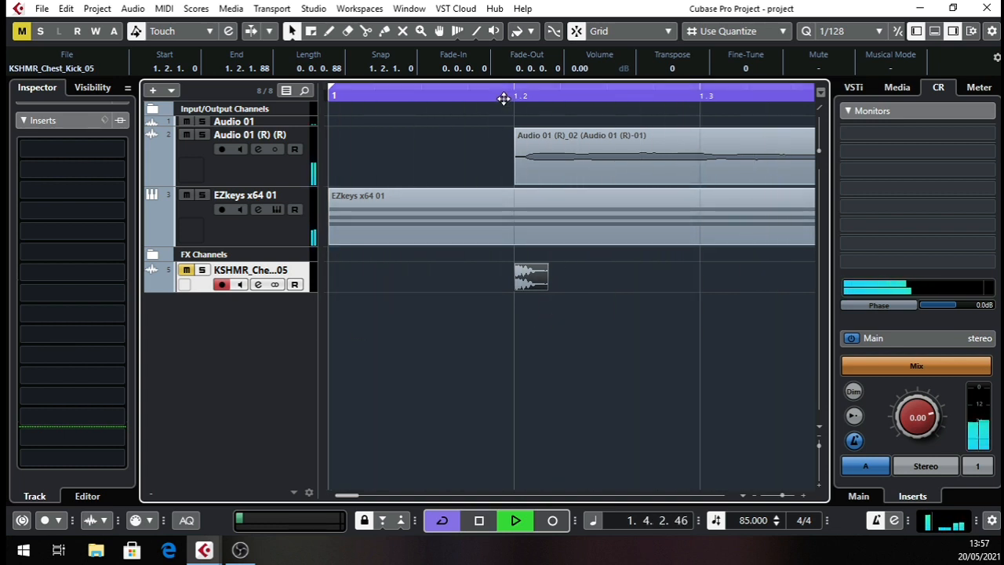
pyautogui.scroll(-9, 504, 157)
pyautogui.scroll(-4, 501, 154)
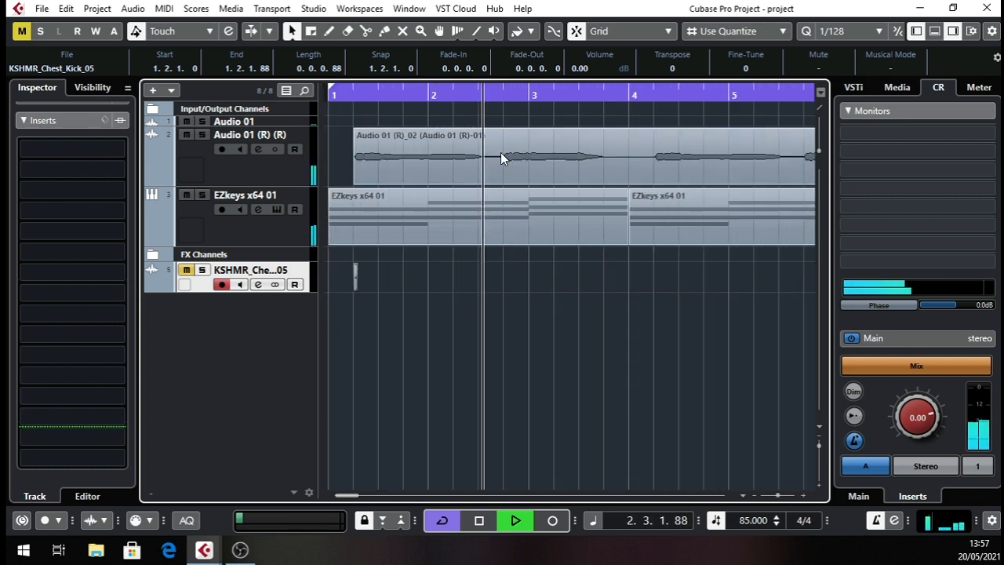
pyautogui.press('space')
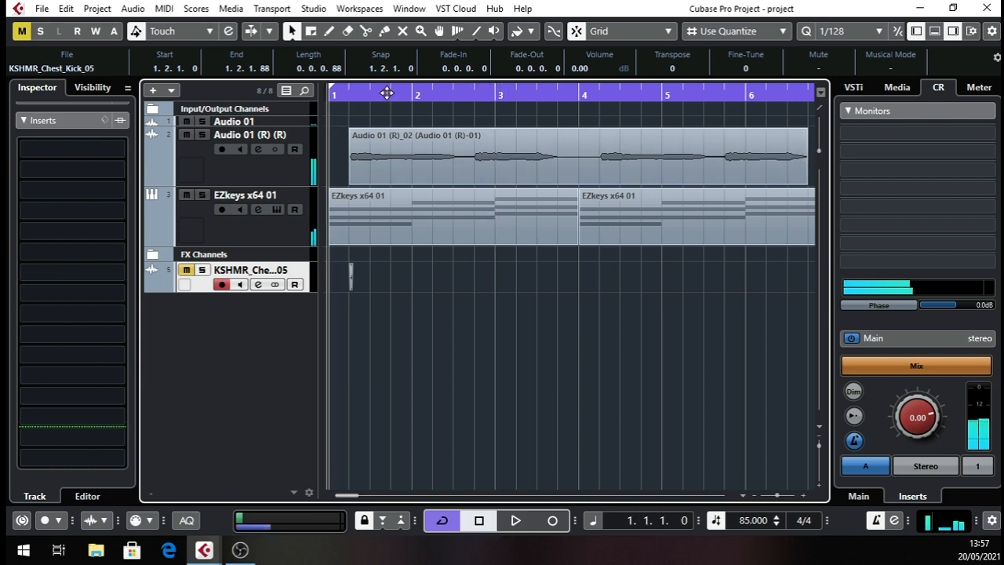
pyautogui.moveTo(353, 93); pyautogui.dragTo(262, 124)
pyautogui.press('space')
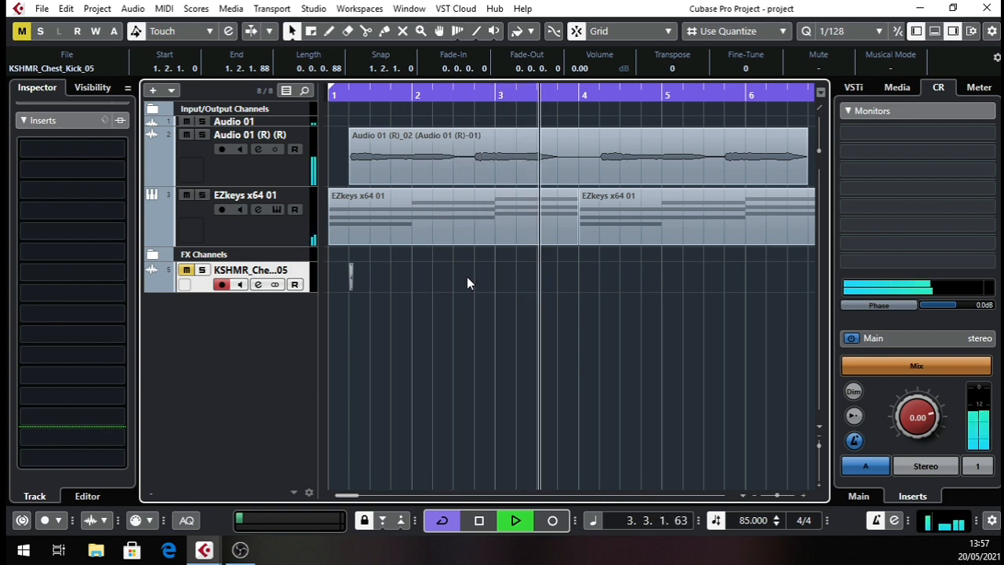
pyautogui.press('space')
# Move the kick event to the start of bar 1 (1.1.1.0) and check it in playback.
pyautogui.moveTo(352, 105); pyautogui.dragTo(364, 261)
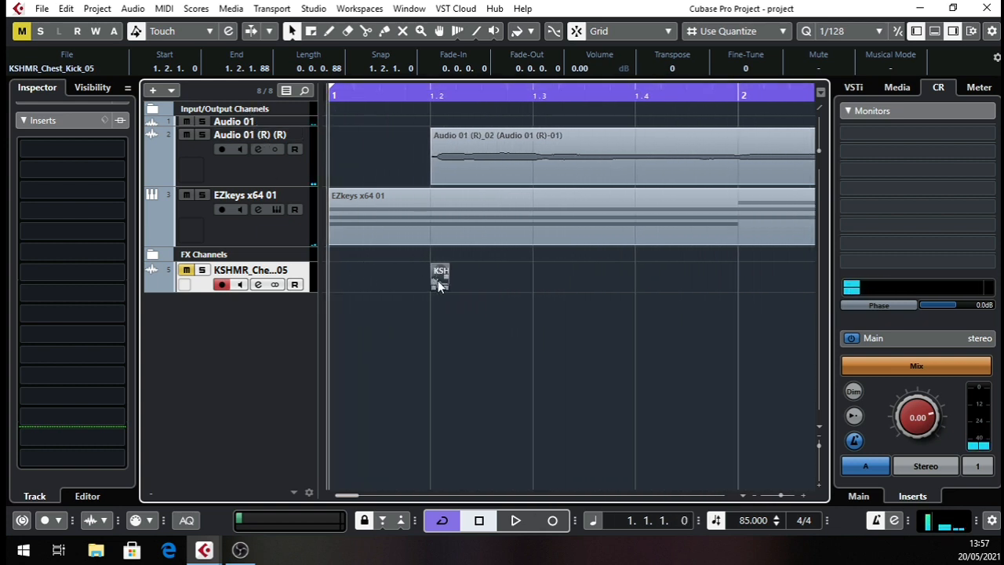
pyautogui.moveTo(439, 278); pyautogui.dragTo(340, 289)
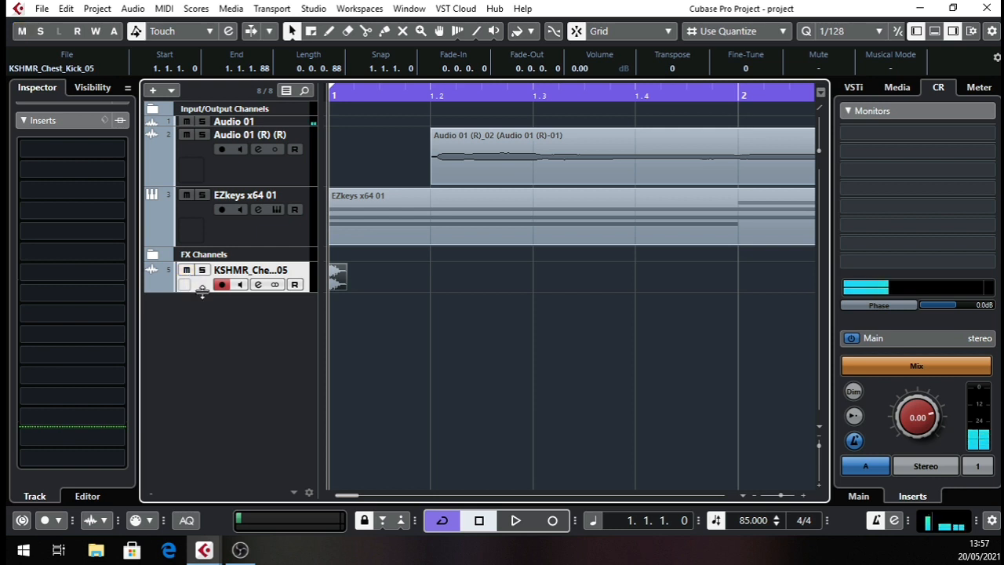
pyautogui.press('space')
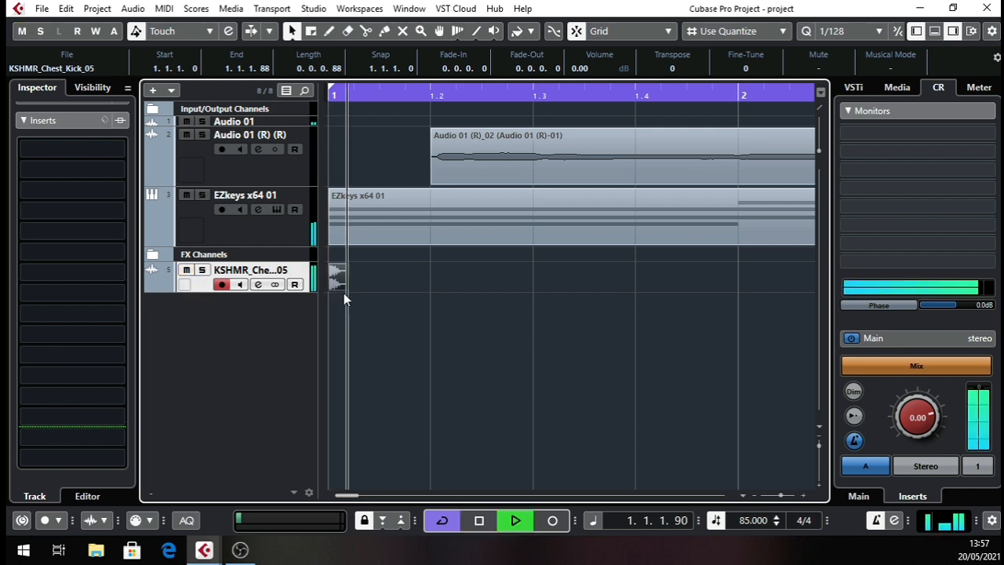
pyautogui.press('space')
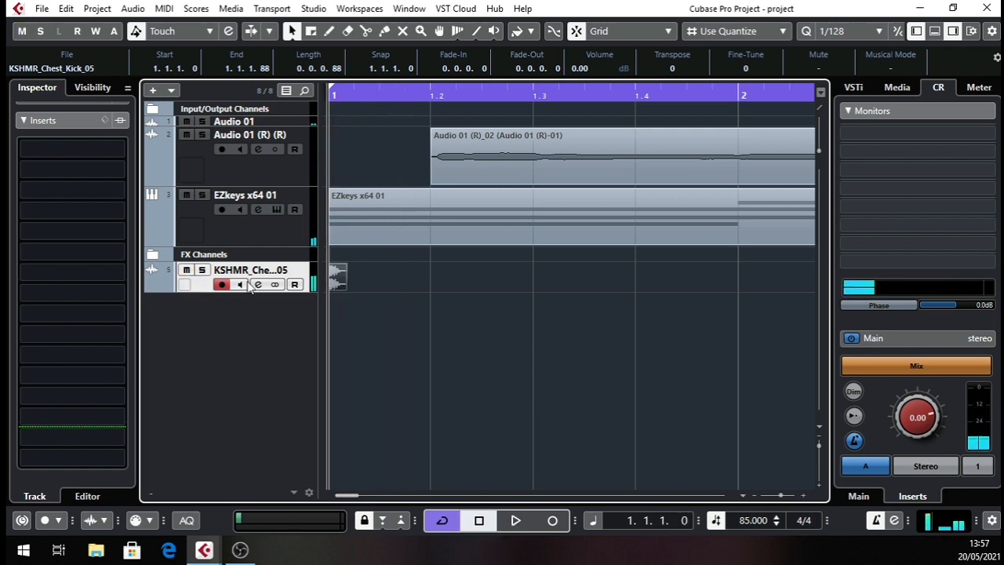
# Lower the chest kick channel's volume to slightly below -5.87 dB, checking the level in playback.
pyautogui.click(258, 285)
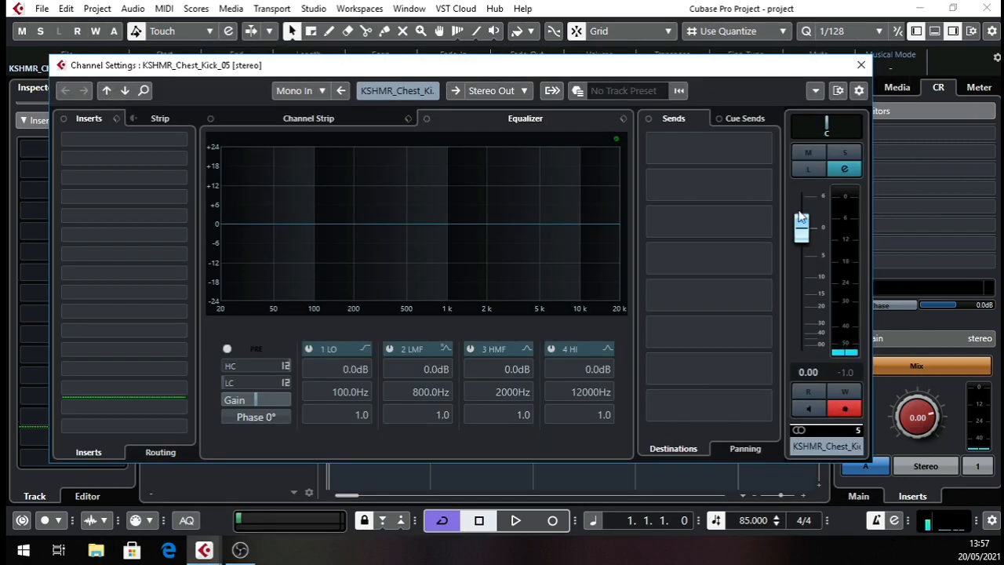
pyautogui.moveTo(802, 229); pyautogui.dragTo(806, 256)
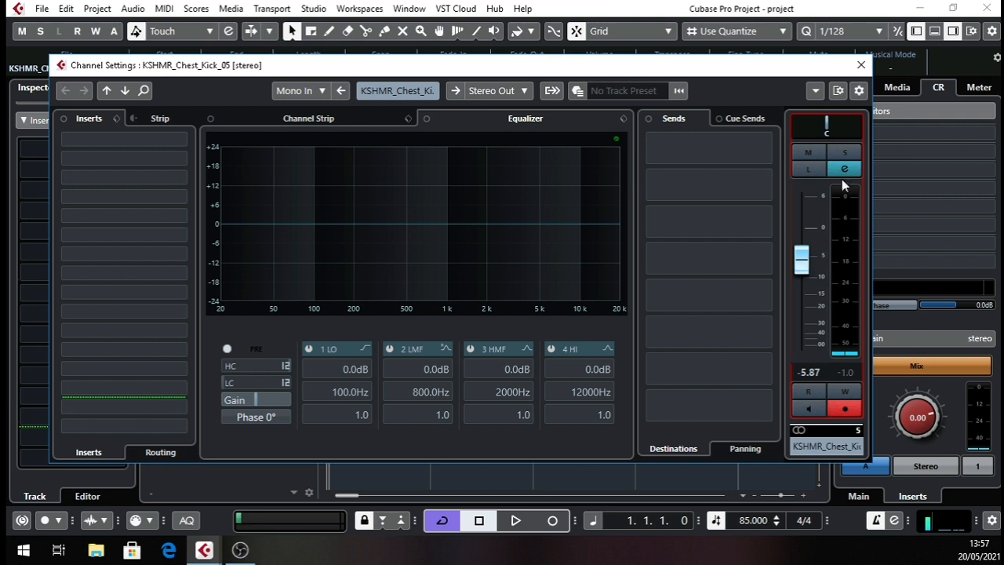
pyautogui.press('space')
pyautogui.press('space')
pyautogui.press('space')
pyautogui.press('space')
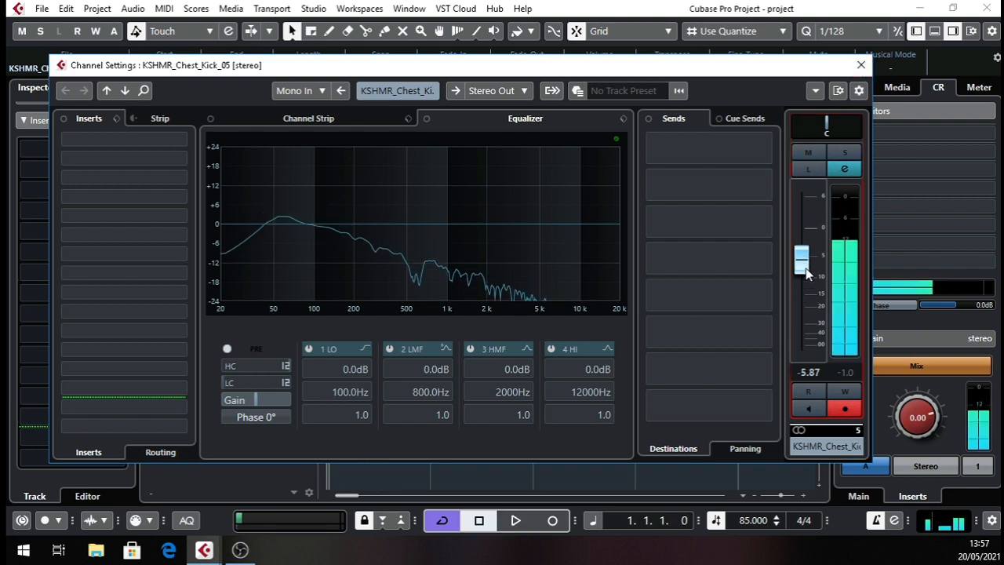
pyautogui.moveTo(807, 269); pyautogui.dragTo(807, 279)
pyautogui.press('space')
pyautogui.click(861, 66)
pyautogui.press('space')
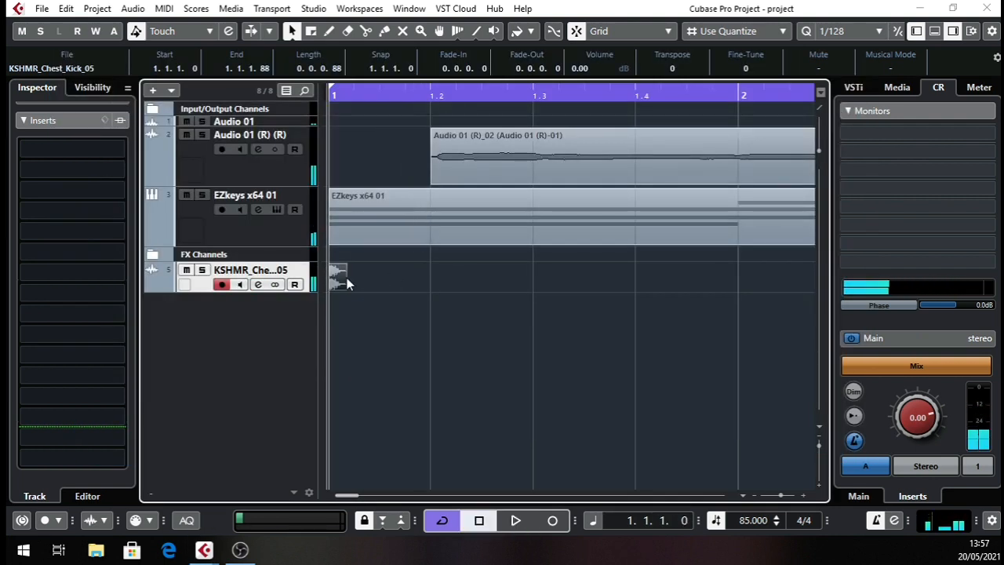
# Duplicate the kick event, place the copy at the start of bar 2 and select both kicks.
pyautogui.hotkey('ctrl', 'd')
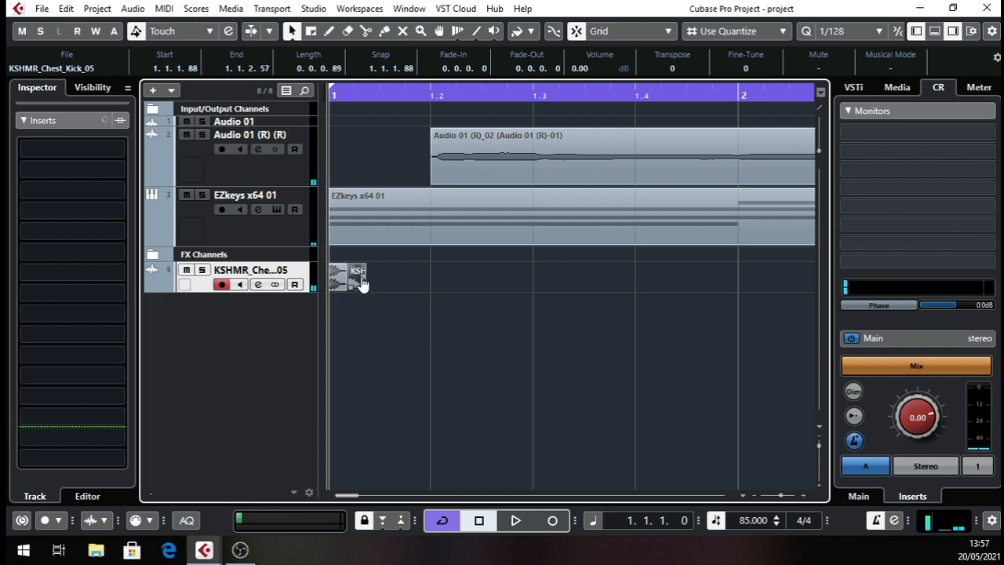
pyautogui.moveTo(357, 287); pyautogui.dragTo(747, 282)
pyautogui.moveTo(345, 93); pyautogui.dragTo(341, 179)
pyautogui.moveTo(553, 284); pyautogui.dragTo(272, 294)
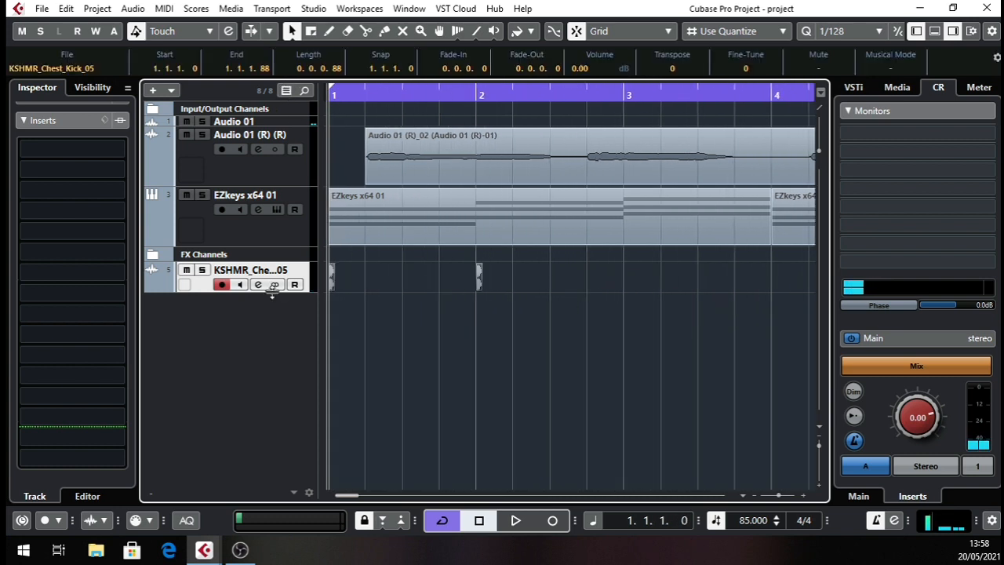
# Duplicate the two selected kicks, place the copies at the starts of bars 3 and 4, and set the grid type to Beat.
pyautogui.hotkey('ctrl', 'd')
pyautogui.hscroll(1, 448, 304)
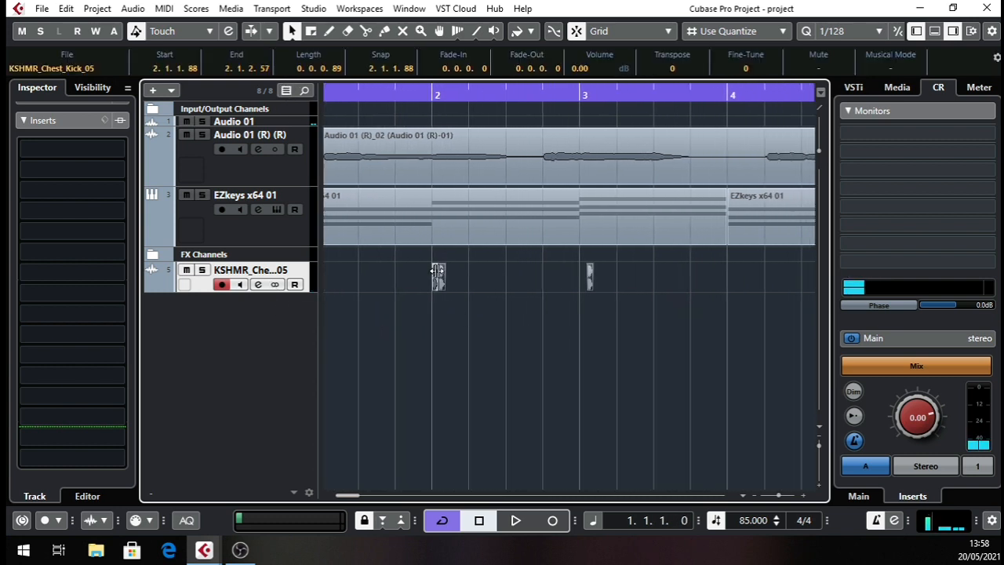
pyautogui.moveTo(442, 274); pyautogui.dragTo(585, 284)
pyautogui.click(738, 31)
pyautogui.click(738, 66)
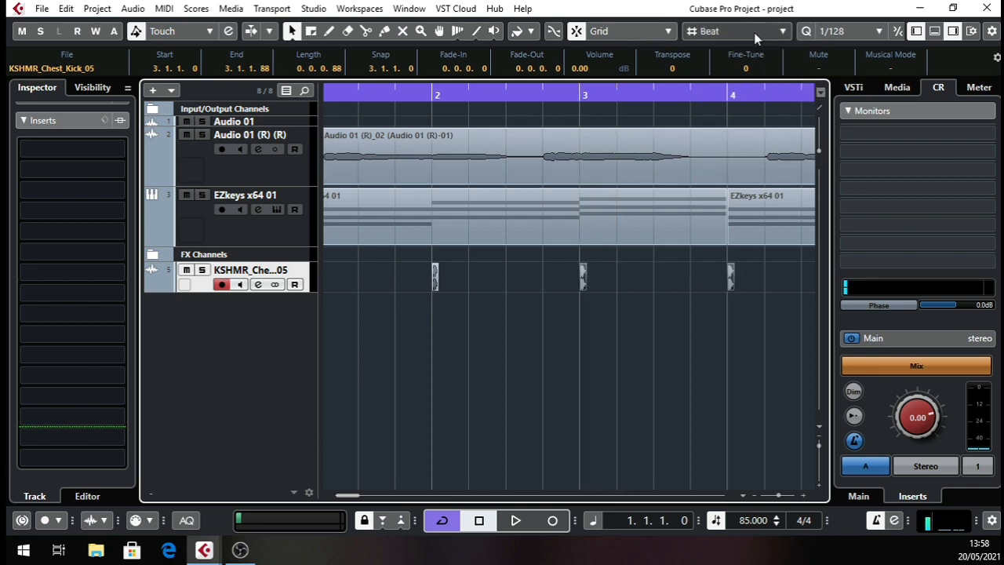
# Duplicate the kicks at bars 3 and 4 and place the copies at the starts of bars 5 and 6.
pyautogui.moveTo(556, 95); pyautogui.dragTo(406, 133)
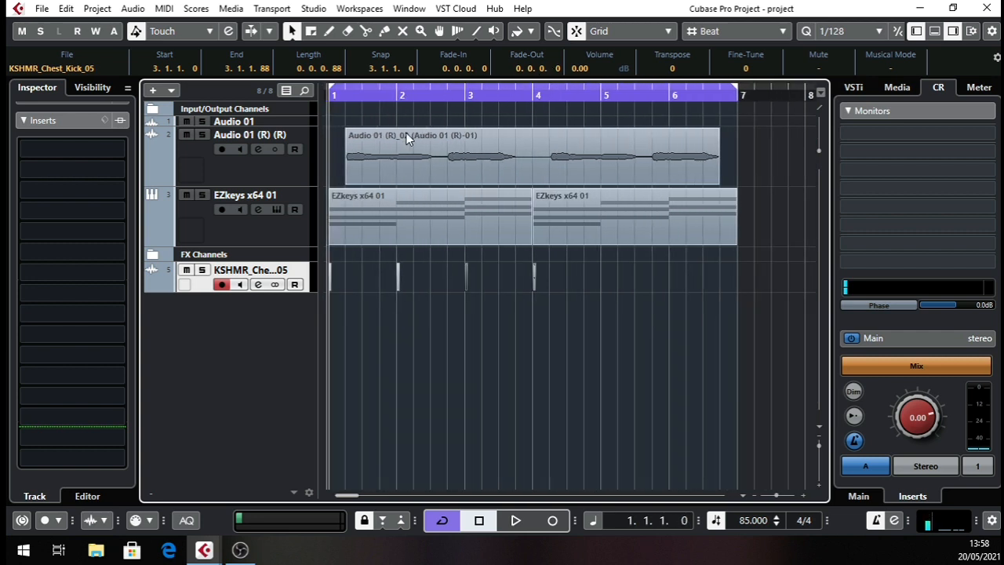
pyautogui.click(574, 275)
pyautogui.click(467, 275)
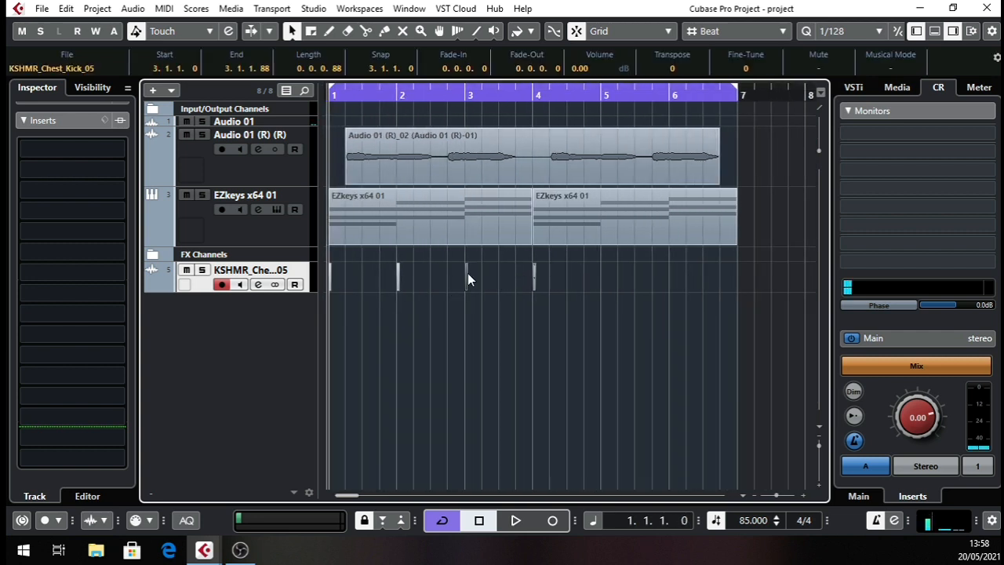
pyautogui.hotkey('ctrl', 'd')
pyautogui.moveTo(535, 94); pyautogui.dragTo(484, 127)
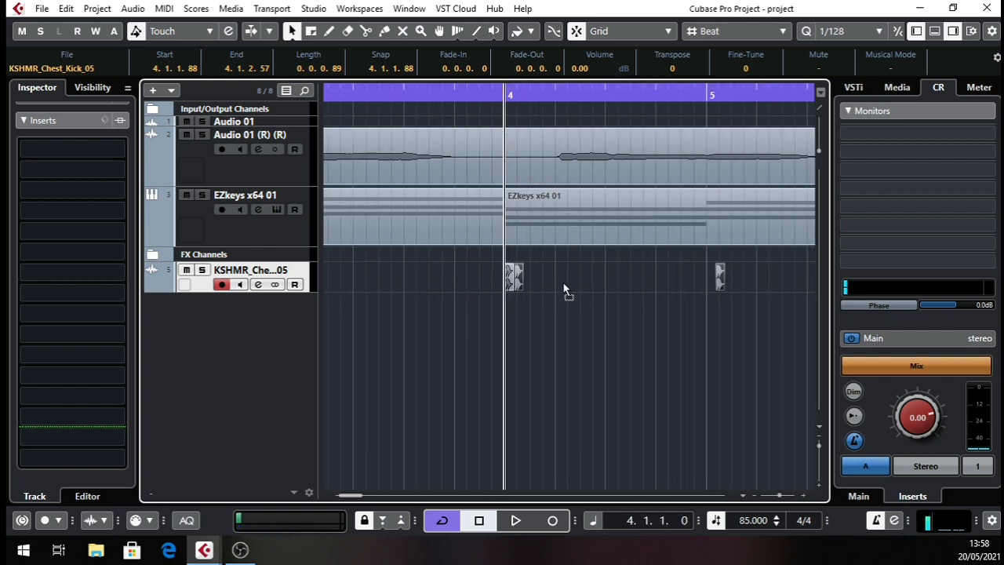
pyautogui.moveTo(719, 277); pyautogui.dragTo(703, 276)
# Play the project from bar 1 through bar 6 to check the kick pattern against the audio and EZkeys tracks.
pyautogui.moveTo(630, 94); pyautogui.dragTo(374, 158)
pyautogui.press('space')
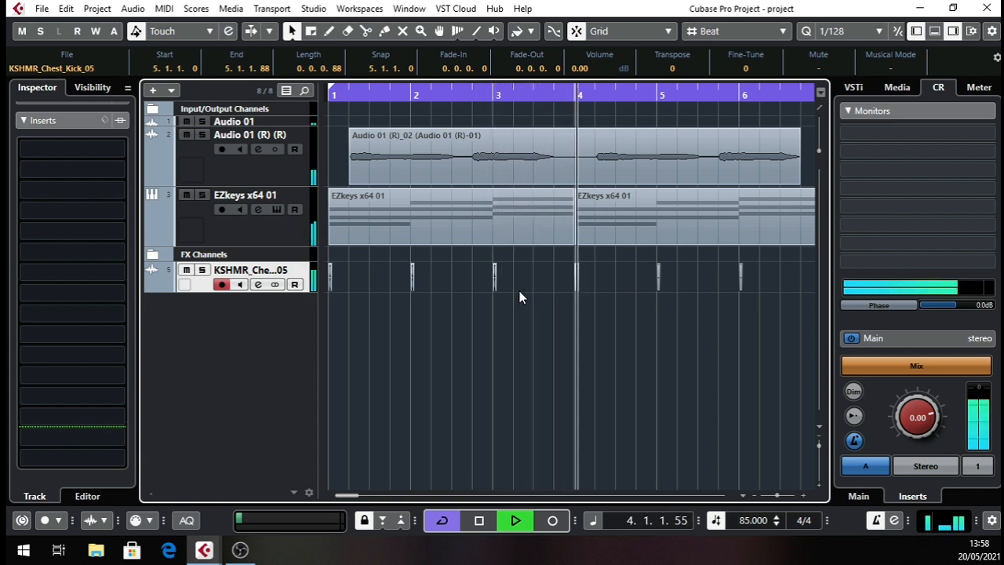
pyautogui.moveTo(680, 310); pyautogui.dragTo(508, 301)
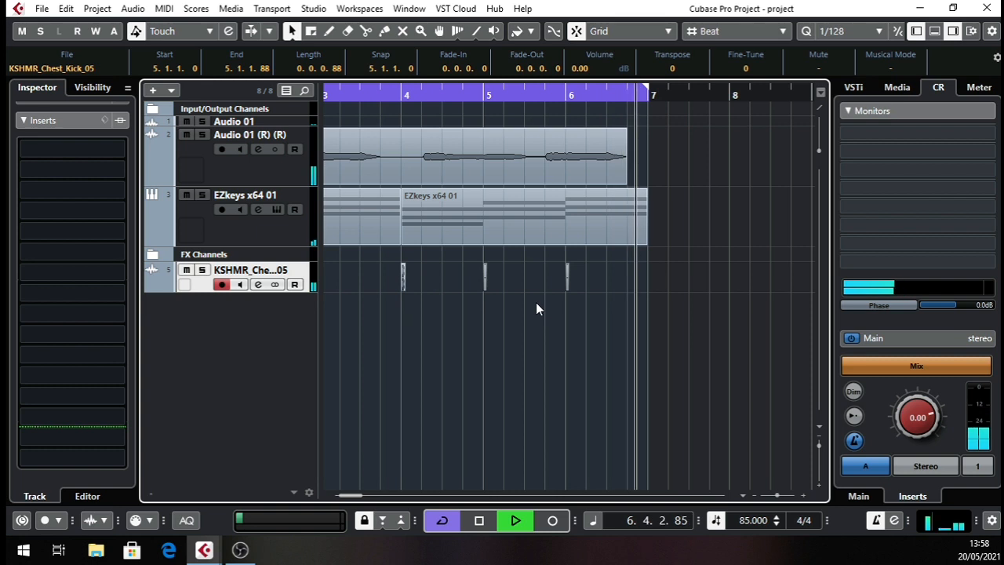
pyautogui.press('space')
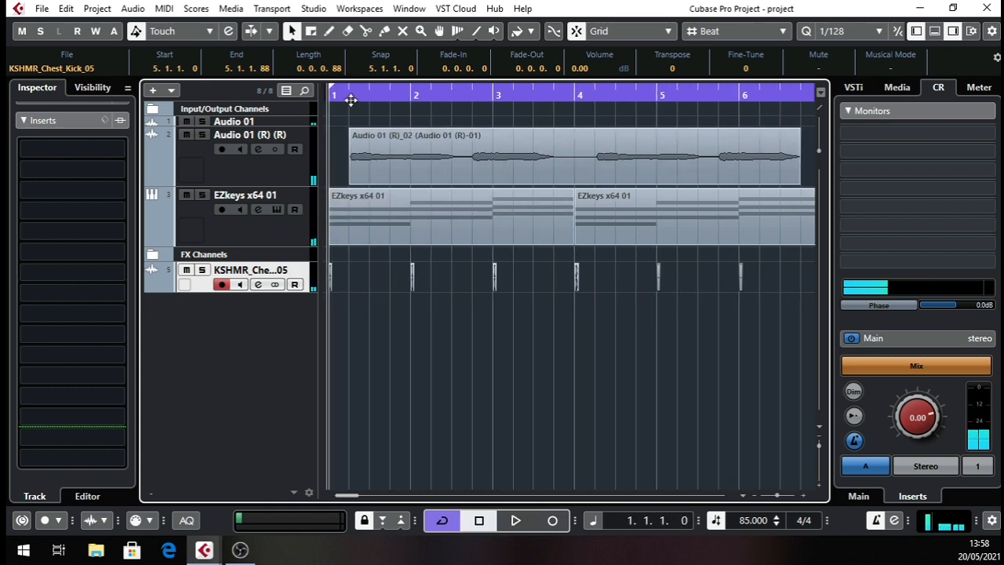
# Reduce the chest kick track's height and start a media import from the project's Pool.
pyautogui.moveTo(348, 99); pyautogui.dragTo(292, 116)
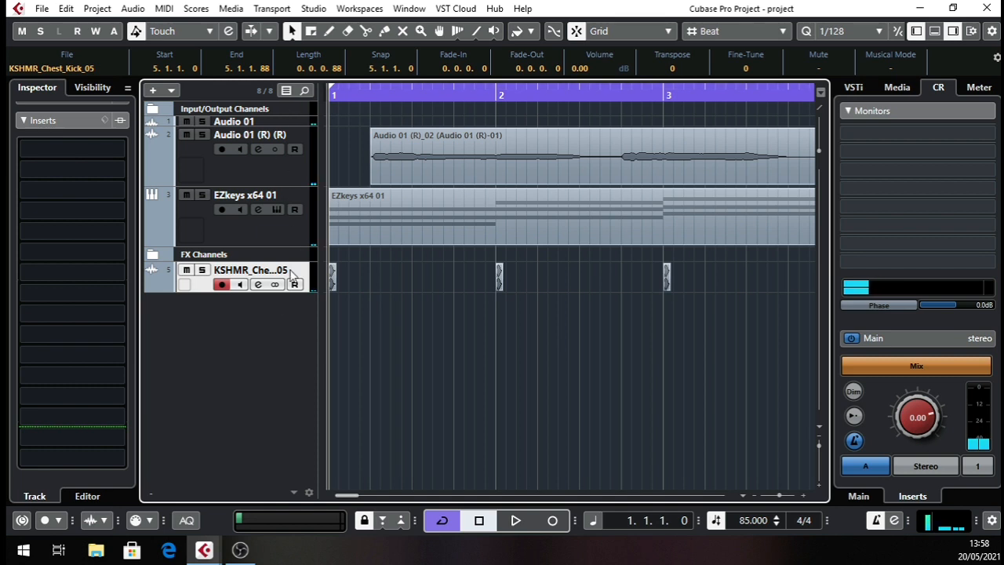
pyautogui.moveTo(274, 292); pyautogui.dragTo(274, 282)
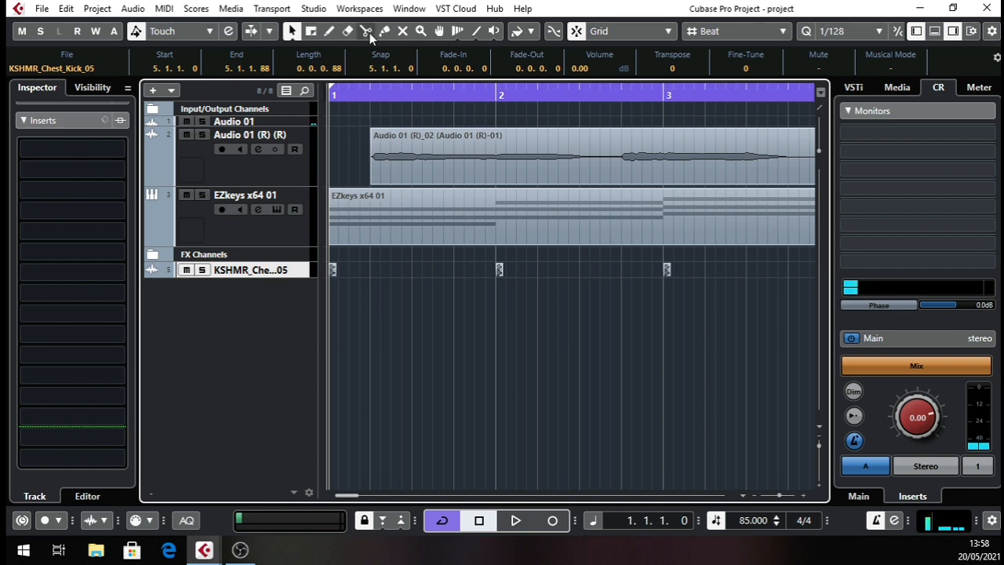
pyautogui.click(232, 9)
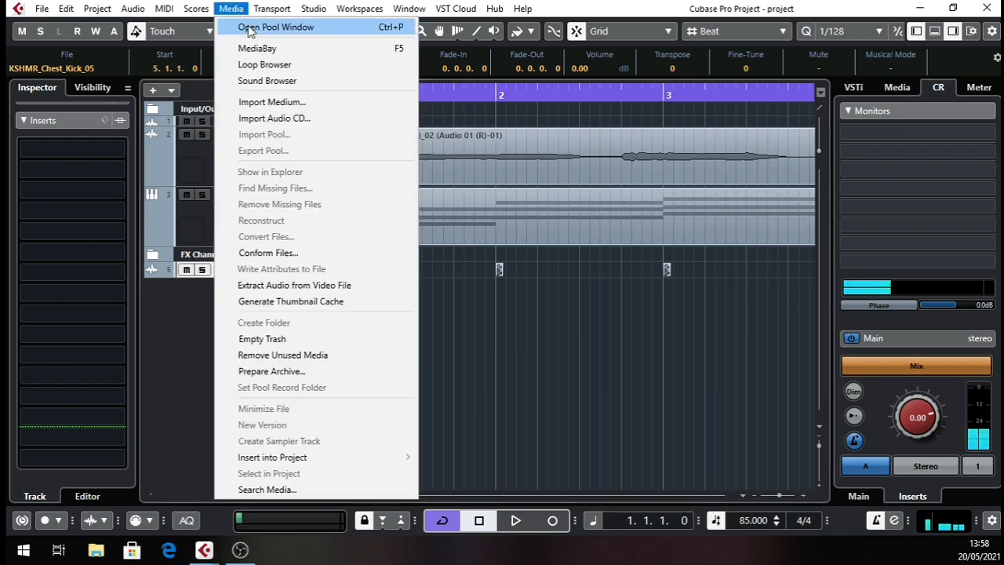
pyautogui.click(267, 27)
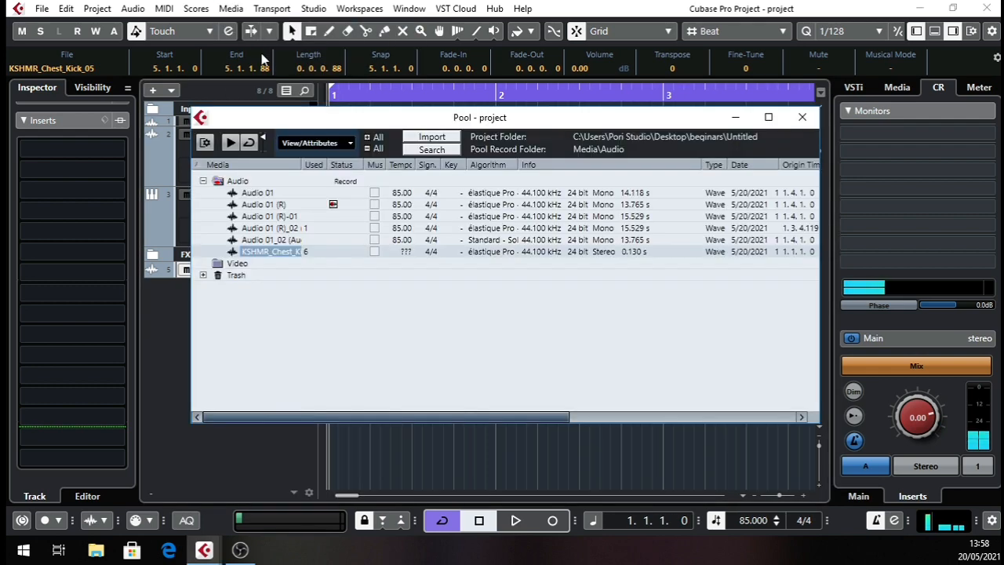
pyautogui.click(433, 139)
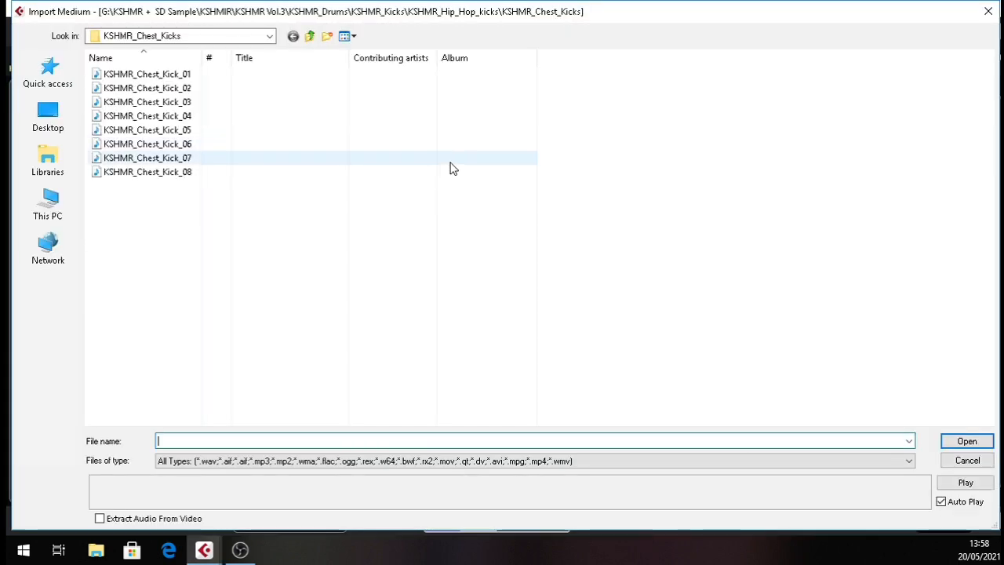
# Browse from the chest kicks folder up to KSHMR_Drums and into KSHMR_Snares, then open the KSHMR_Hip_Hop_Snares folder.
pyautogui.click(311, 37)
pyautogui.click(311, 37)
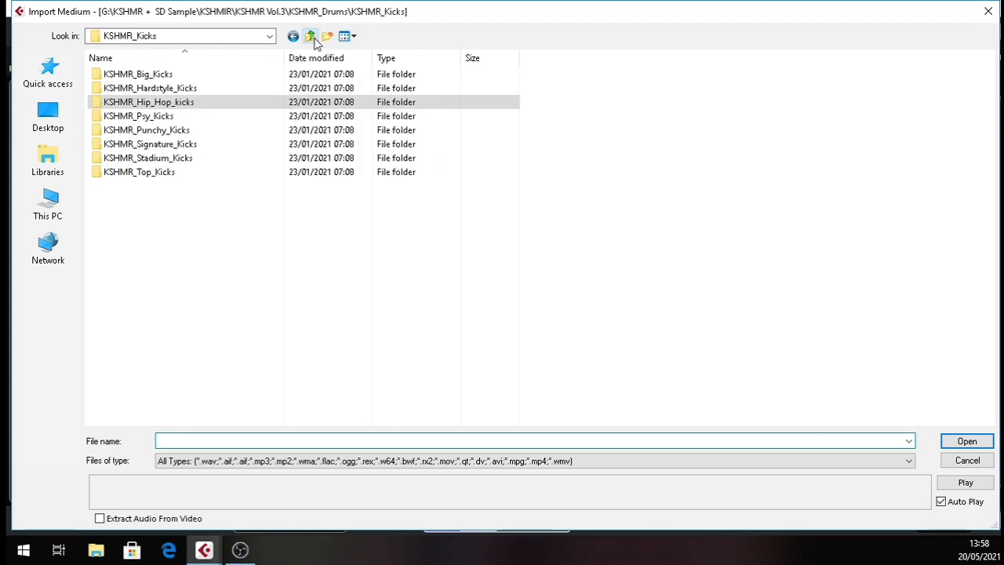
pyautogui.click(312, 37)
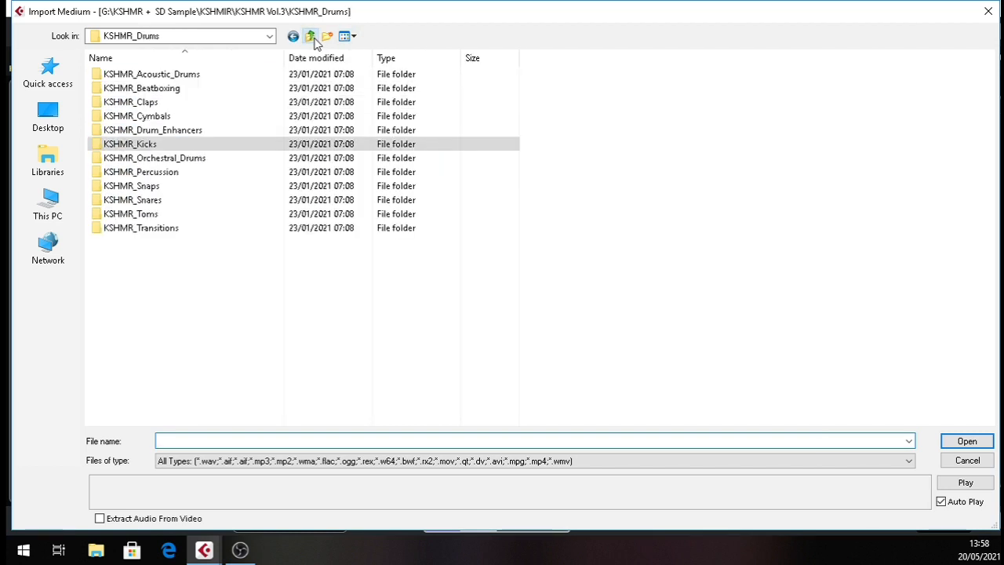
pyautogui.doubleClick(182, 202)
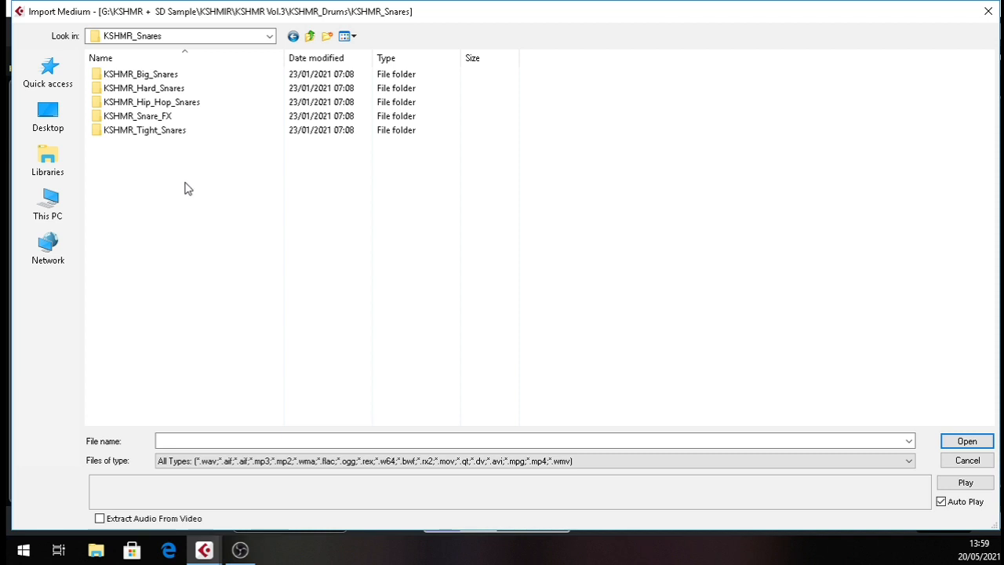
pyautogui.click(196, 105)
pyautogui.doubleClick(196, 105)
# Audition the snare samples throughout the KSHMR_Hip_Hop_Snares folder to find one that suits the track.
pyautogui.click(188, 143)
pyautogui.click(190, 102)
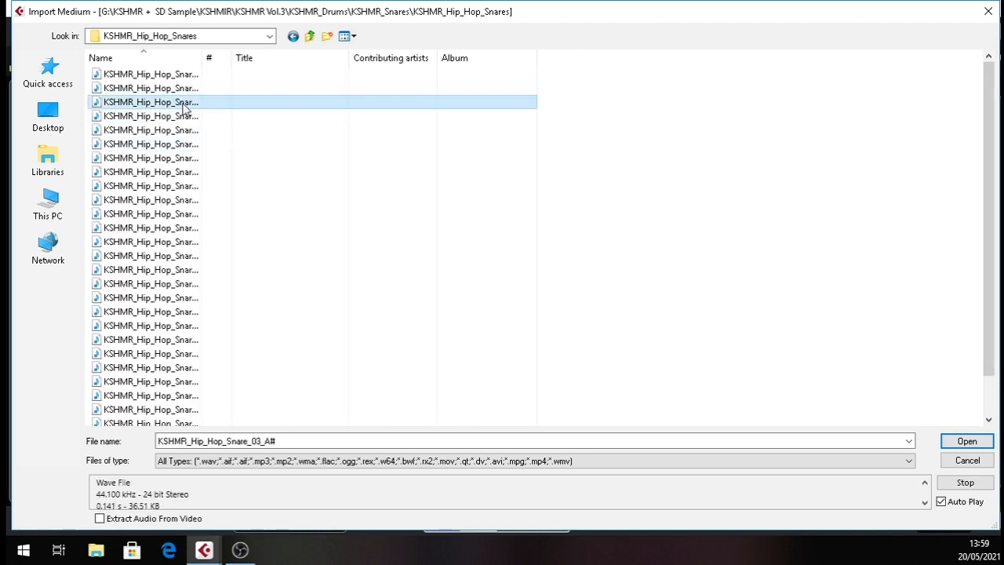
pyautogui.click(187, 118)
pyautogui.click(189, 130)
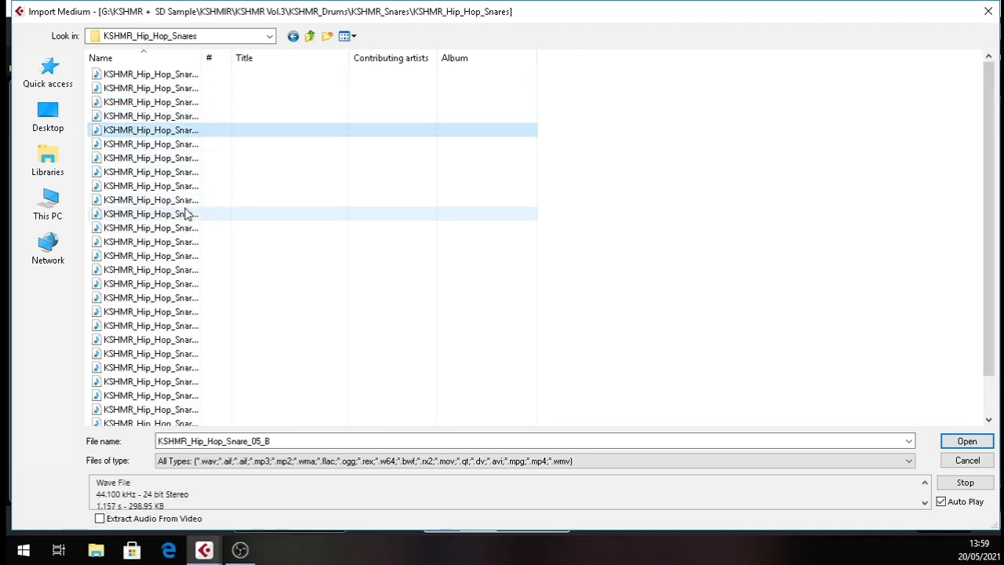
pyautogui.click(188, 145)
pyautogui.click(188, 269)
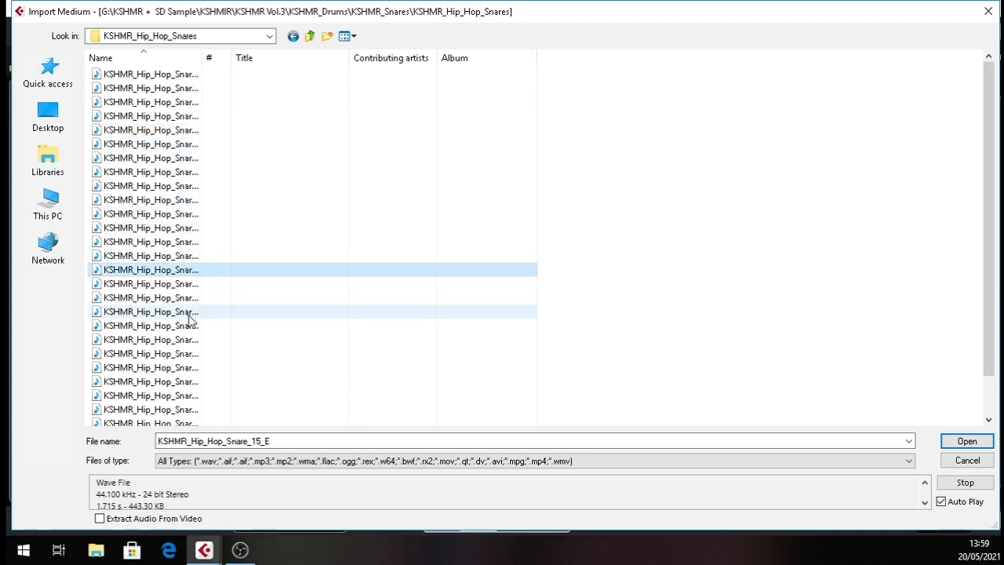
pyautogui.click(189, 314)
pyautogui.click(186, 353)
pyautogui.click(182, 116)
pyautogui.click(181, 130)
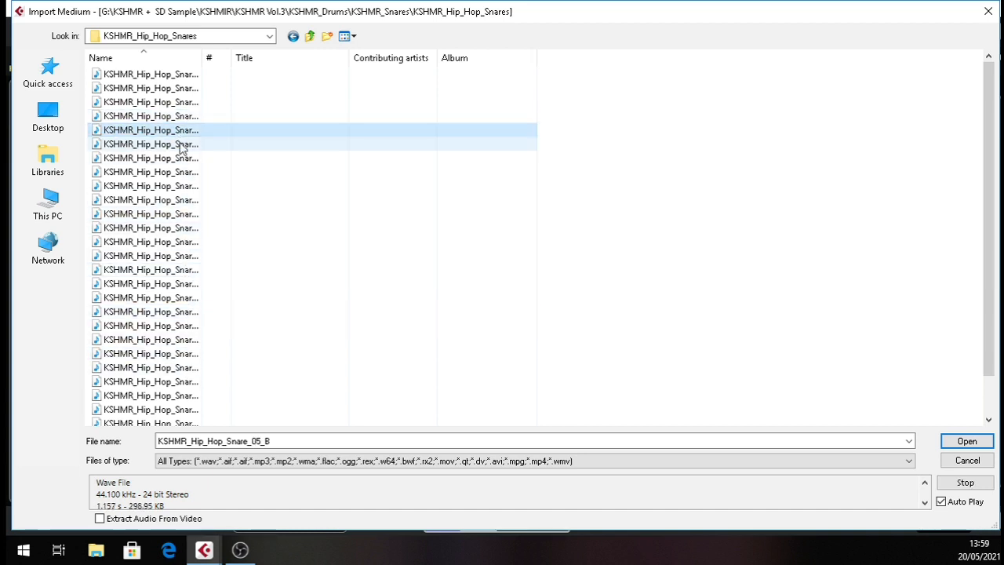
pyautogui.click(179, 148)
pyautogui.click(181, 160)
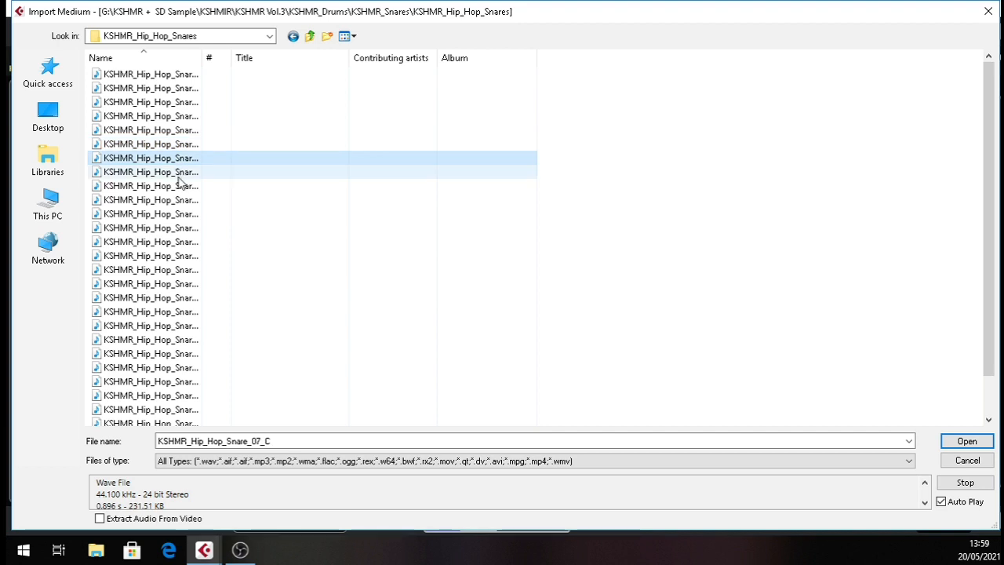
pyautogui.click(184, 173)
pyautogui.click(188, 104)
pyautogui.click(189, 88)
pyautogui.click(186, 75)
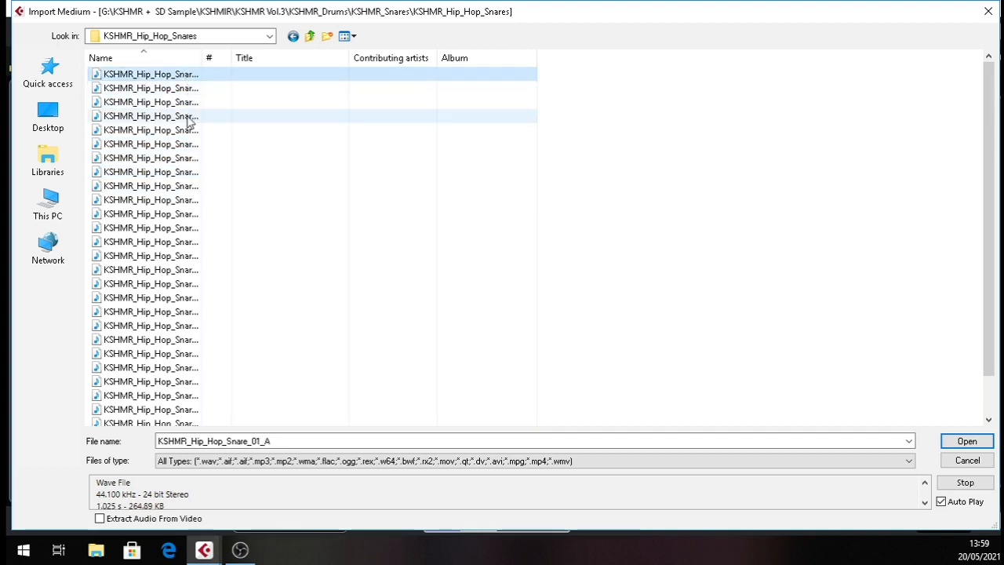
pyautogui.click(186, 103)
pyautogui.click(184, 88)
pyautogui.click(184, 75)
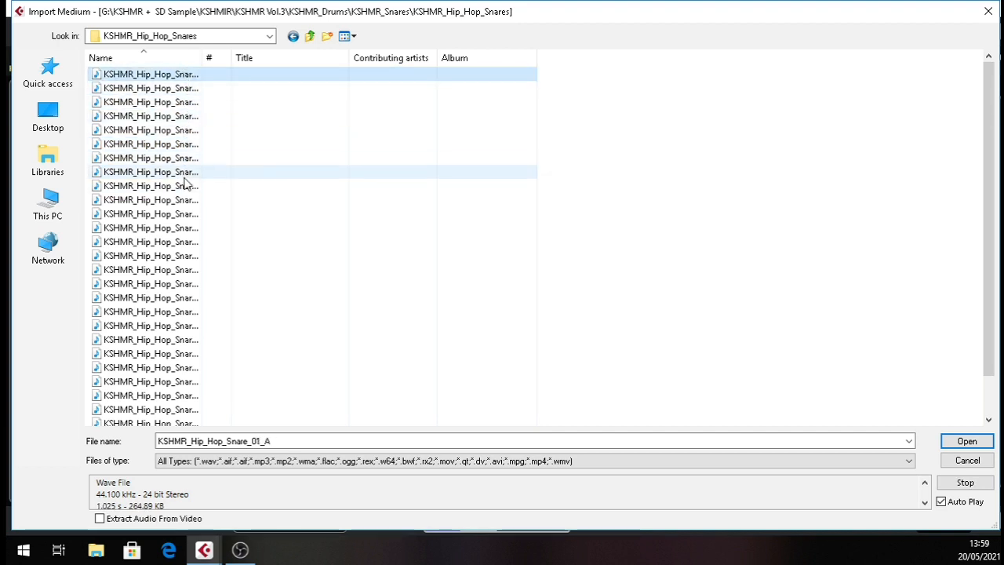
pyautogui.click(186, 186)
pyautogui.click(182, 204)
pyautogui.click(181, 259)
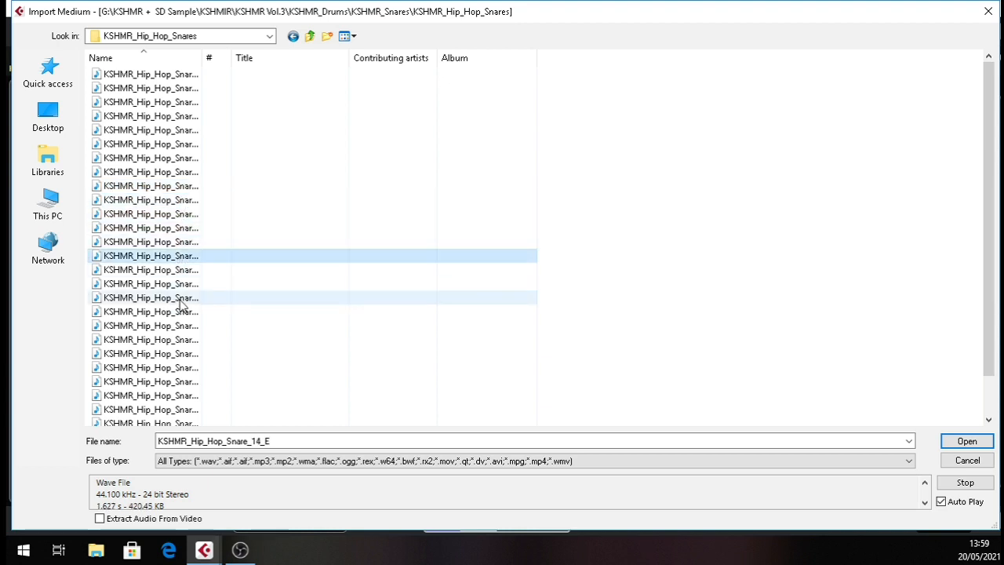
pyautogui.scroll(-1, 180, 307)
pyautogui.click(181, 411)
pyautogui.click(181, 397)
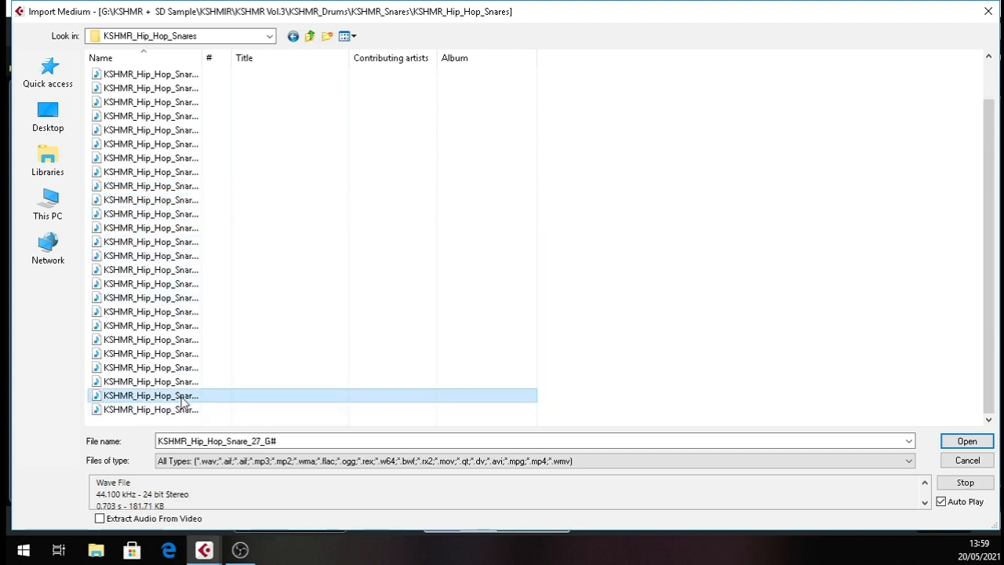
pyautogui.click(182, 383)
pyautogui.click(182, 368)
pyautogui.click(181, 354)
pyautogui.click(181, 340)
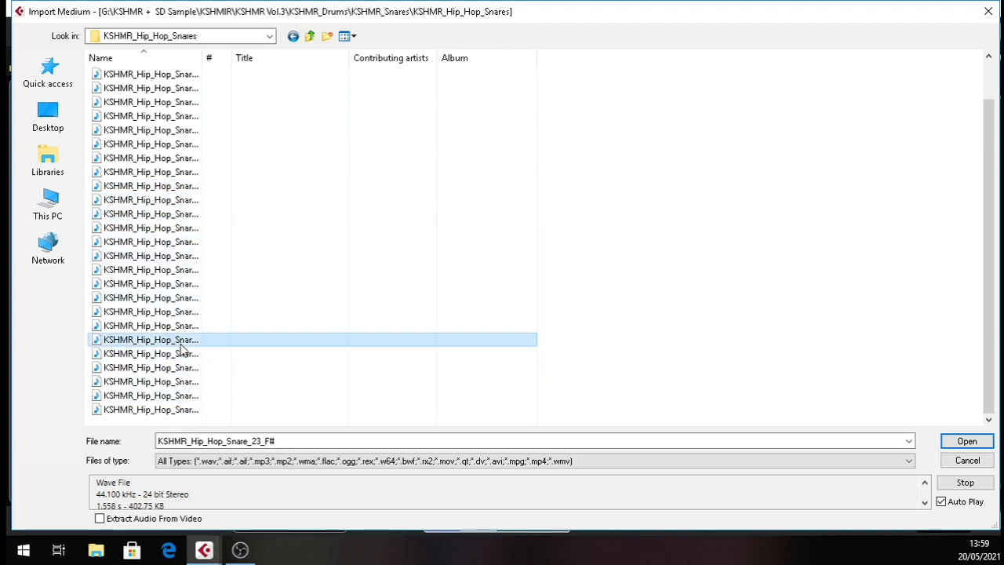
pyautogui.click(182, 326)
pyautogui.click(184, 313)
pyautogui.click(182, 284)
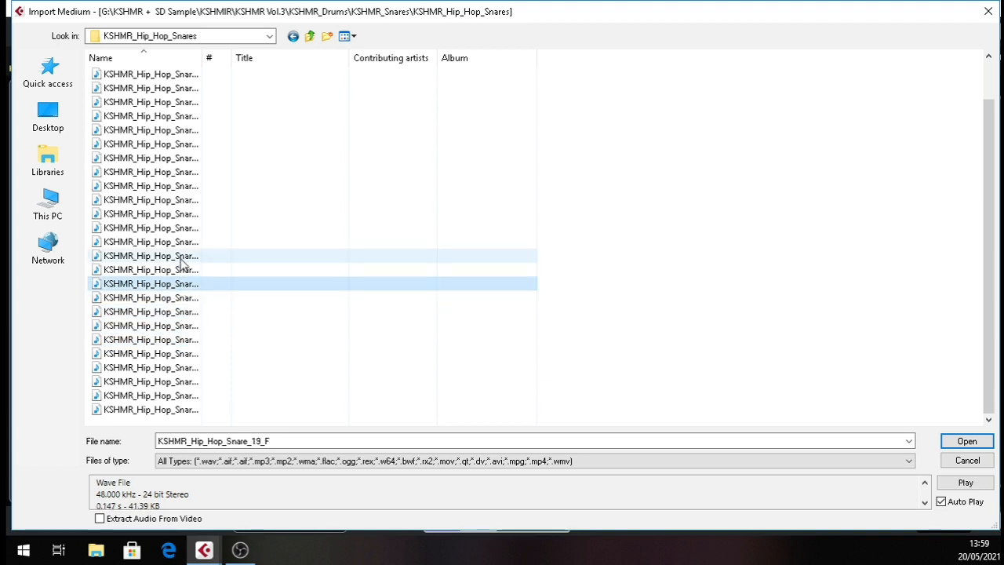
pyautogui.click(182, 256)
pyautogui.click(183, 229)
pyautogui.click(186, 201)
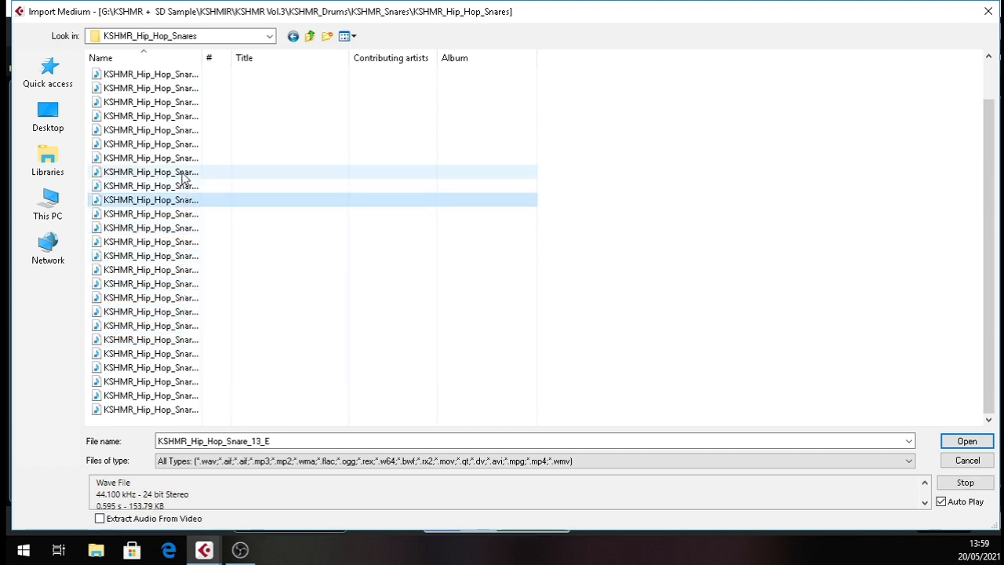
pyautogui.click(182, 172)
pyautogui.click(179, 158)
pyautogui.click(181, 144)
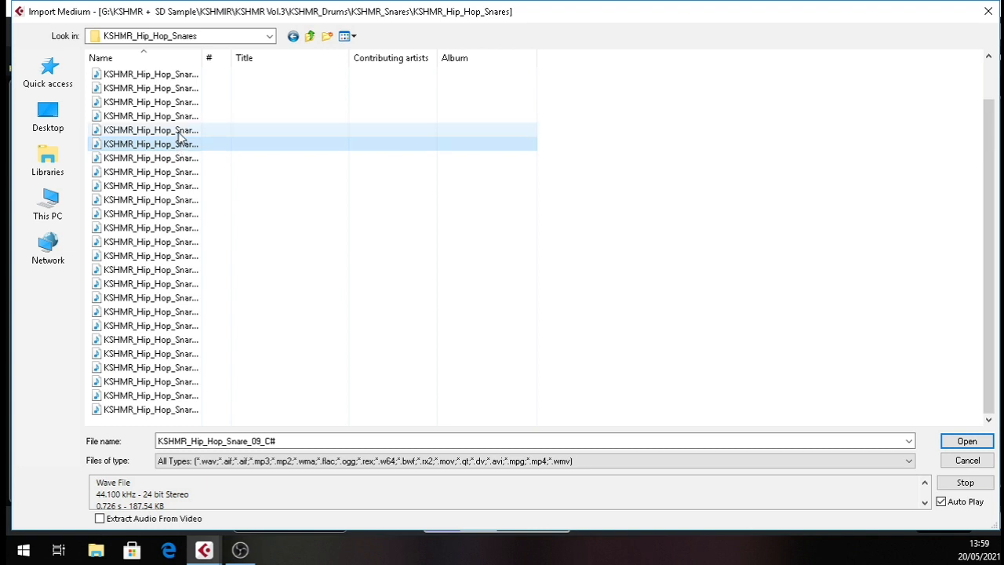
pyautogui.click(182, 130)
pyautogui.click(184, 116)
# Import KSHMR_Hip_Hop_Snare_09_C# into the Pool, copying the file to the working directory.
pyautogui.click(187, 148)
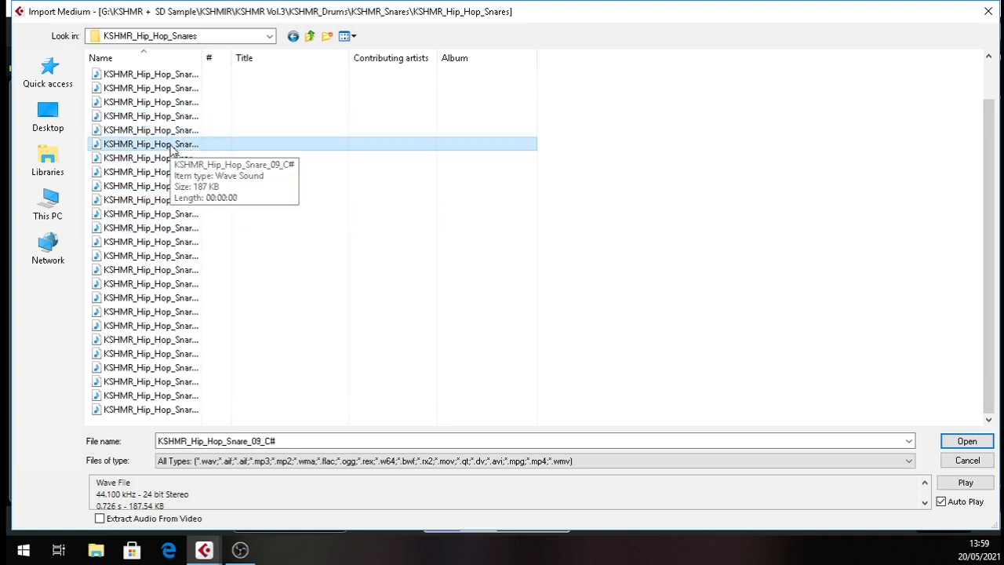
pyautogui.doubleClick(172, 148)
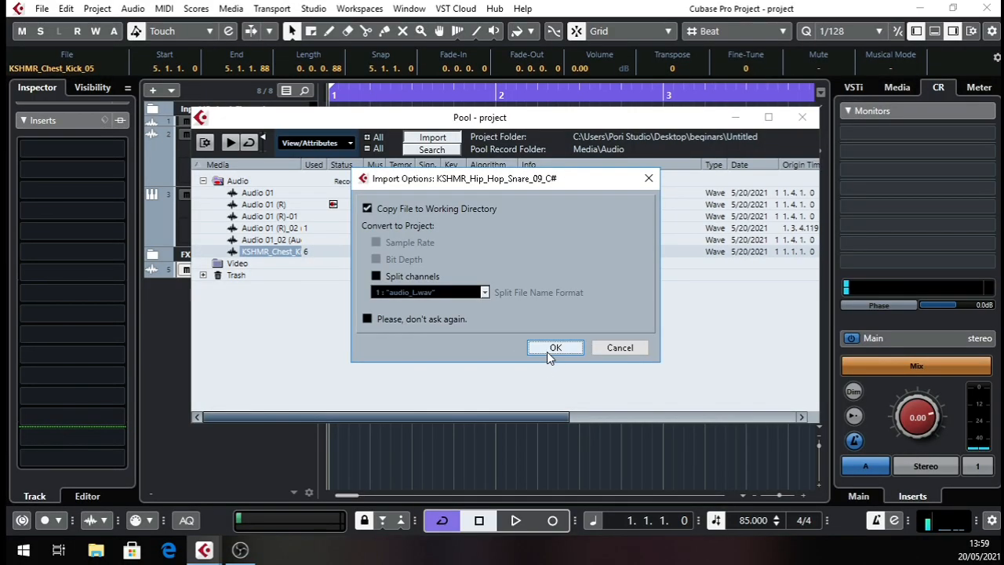
pyautogui.click(548, 350)
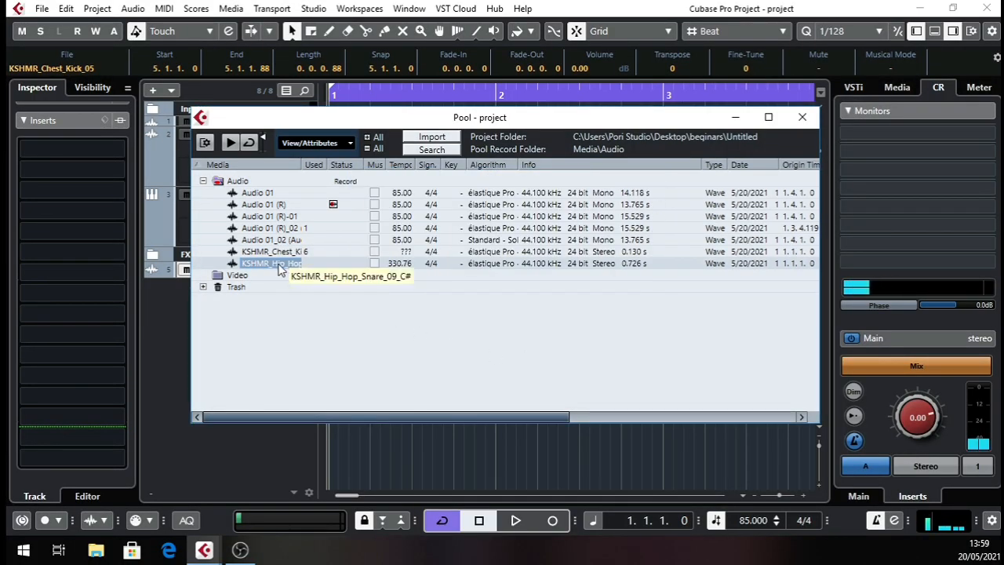
# Place the imported snare on a new track below the kick at beat 3 of bar 1 (1.3.1.0) and open its channel settings.
pyautogui.moveTo(278, 267); pyautogui.dragTo(580, 451)
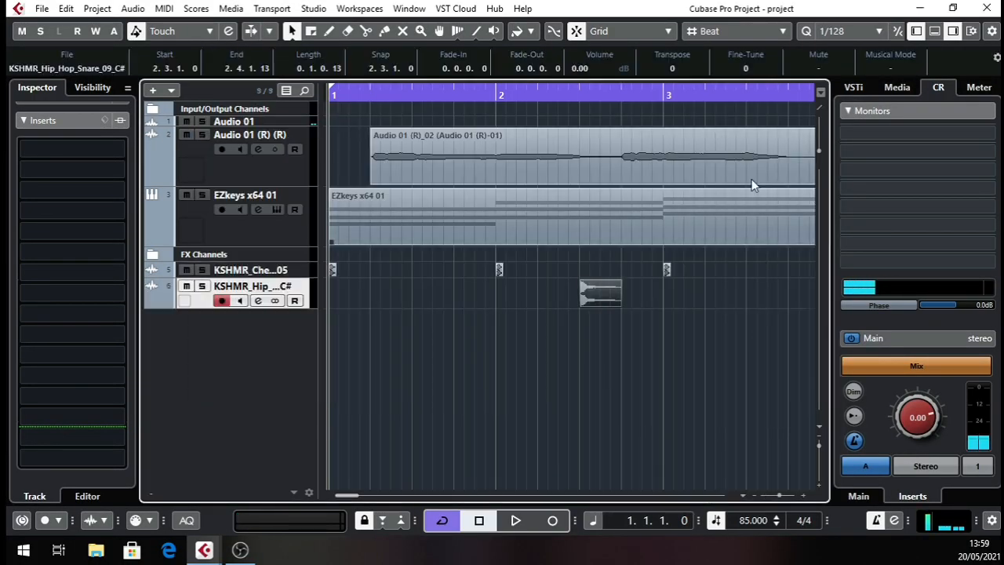
pyautogui.moveTo(594, 285); pyautogui.dragTo(435, 309)
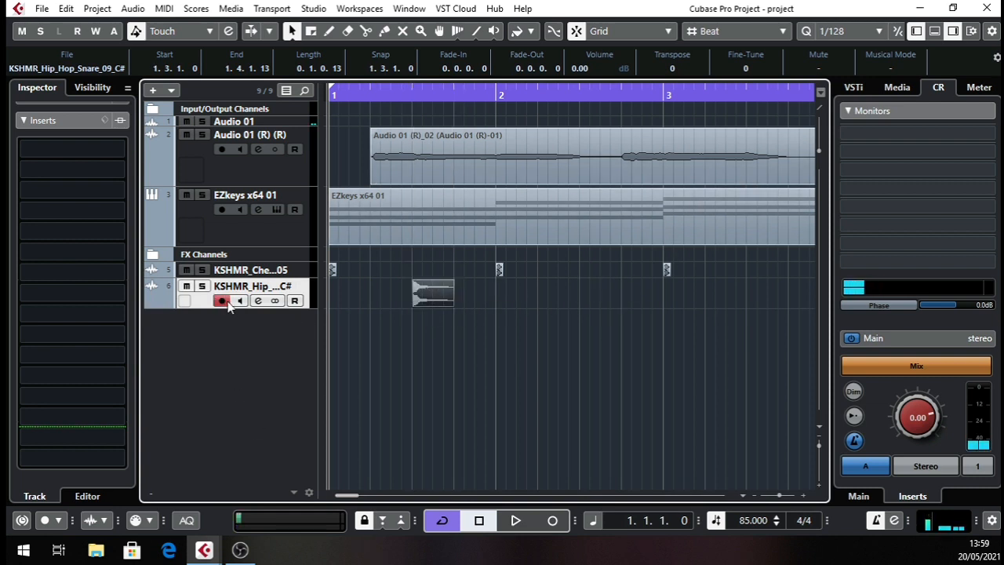
pyautogui.click(258, 301)
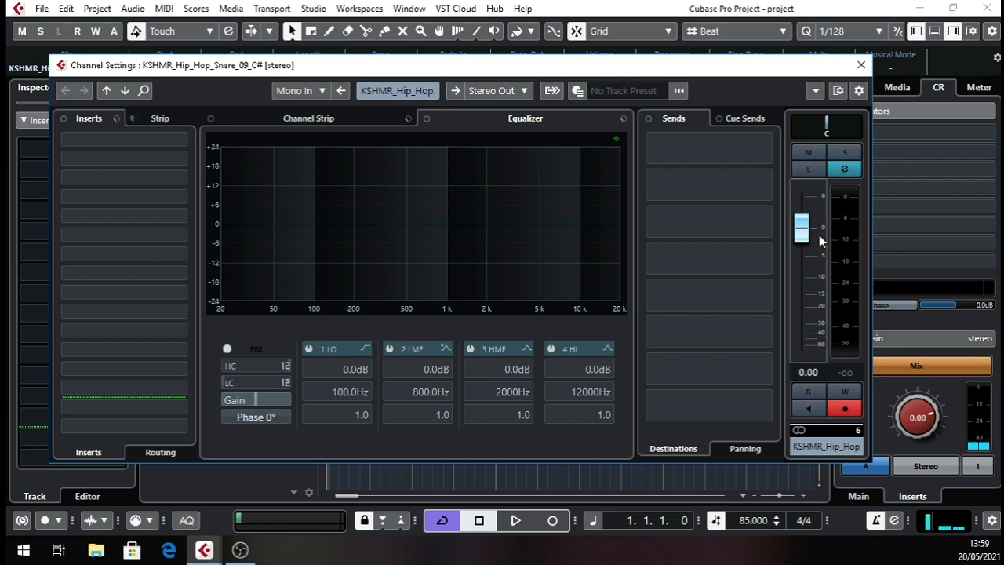
# Lower the snare channel's volume to -11.7 dB during playback and close its channel settings.
pyautogui.press('space')
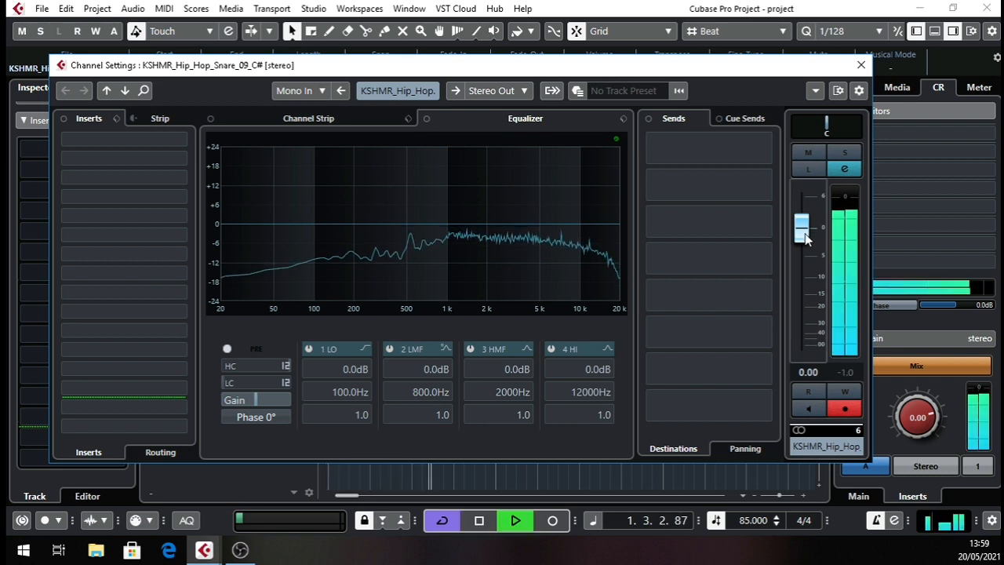
pyautogui.moveTo(806, 239); pyautogui.dragTo(812, 306)
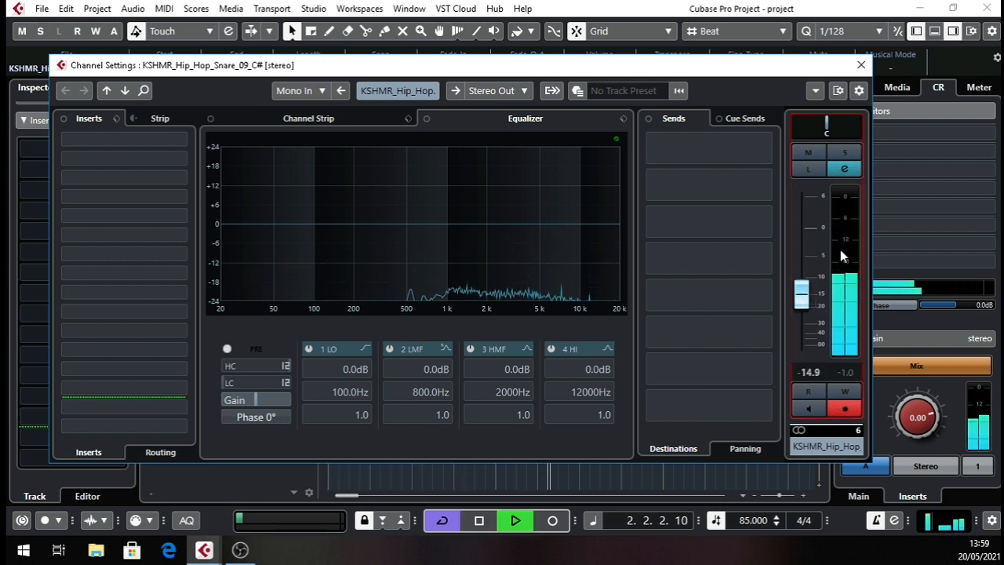
pyautogui.press('space')
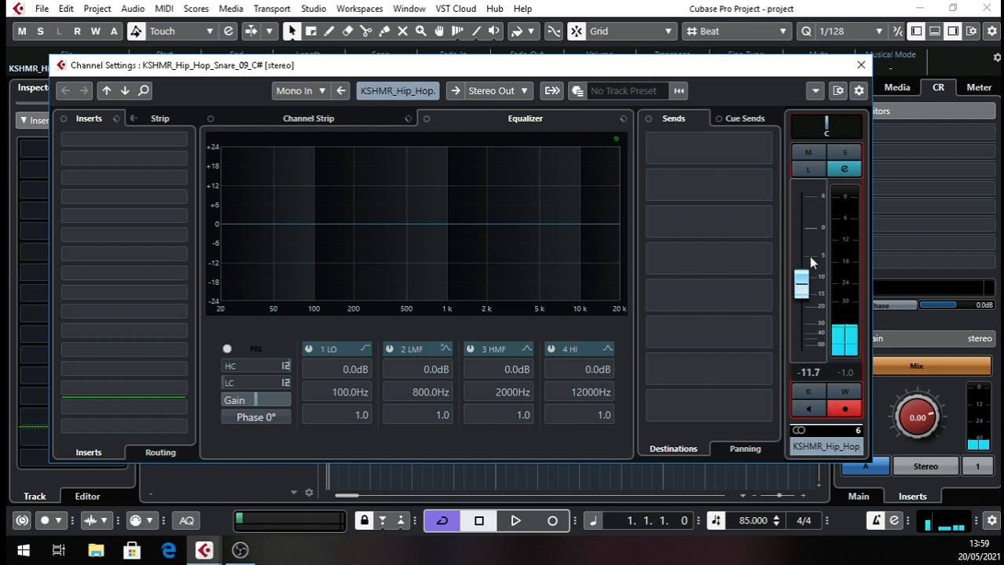
pyautogui.click(861, 64)
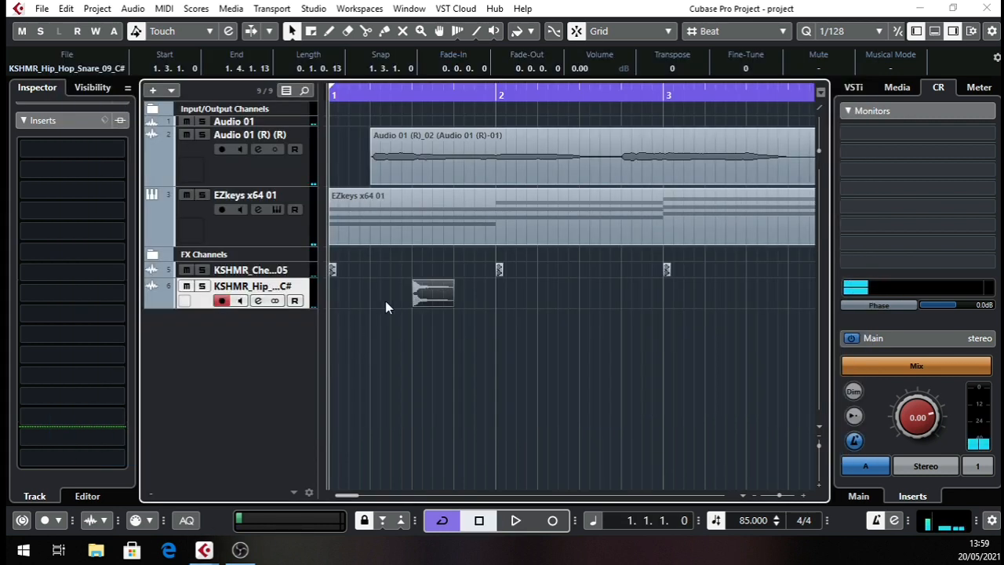
# Range-select all of bar 1 on the snare track and duplicate it repeatedly through the end of bar 6.
pyautogui.rightClick(353, 314)
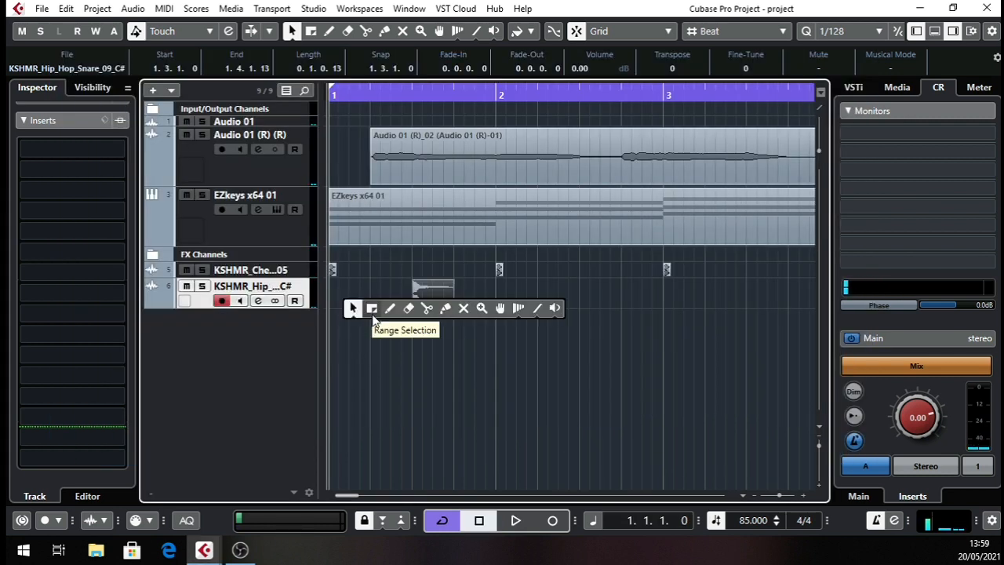
pyautogui.click(372, 308)
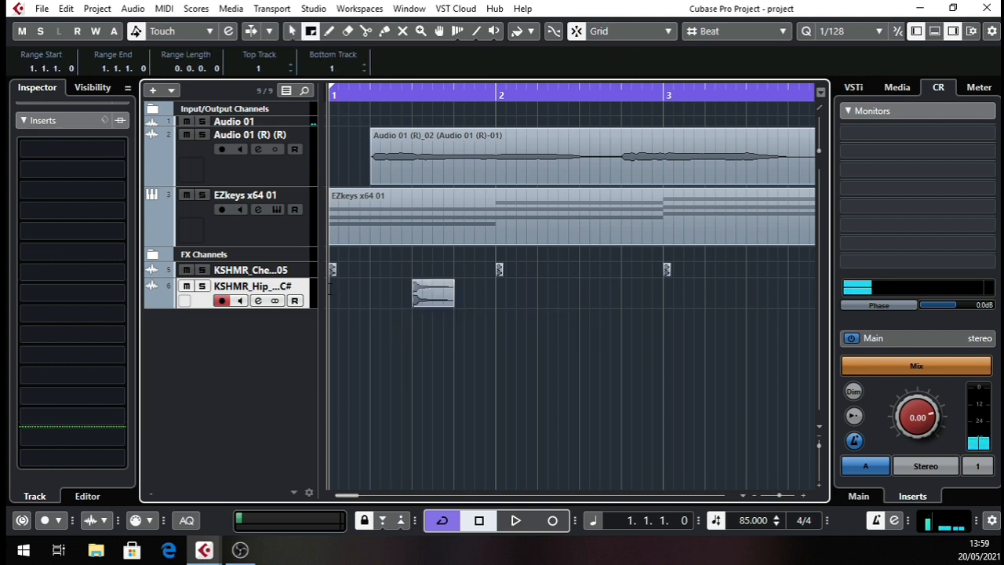
pyautogui.moveTo(329, 288); pyautogui.dragTo(484, 298)
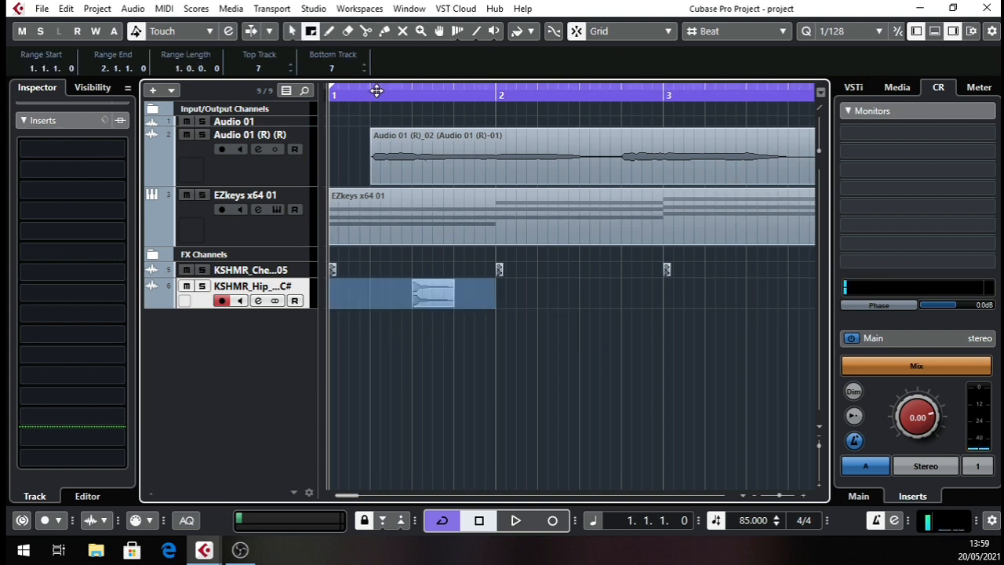
pyautogui.moveTo(377, 93); pyautogui.dragTo(261, 108)
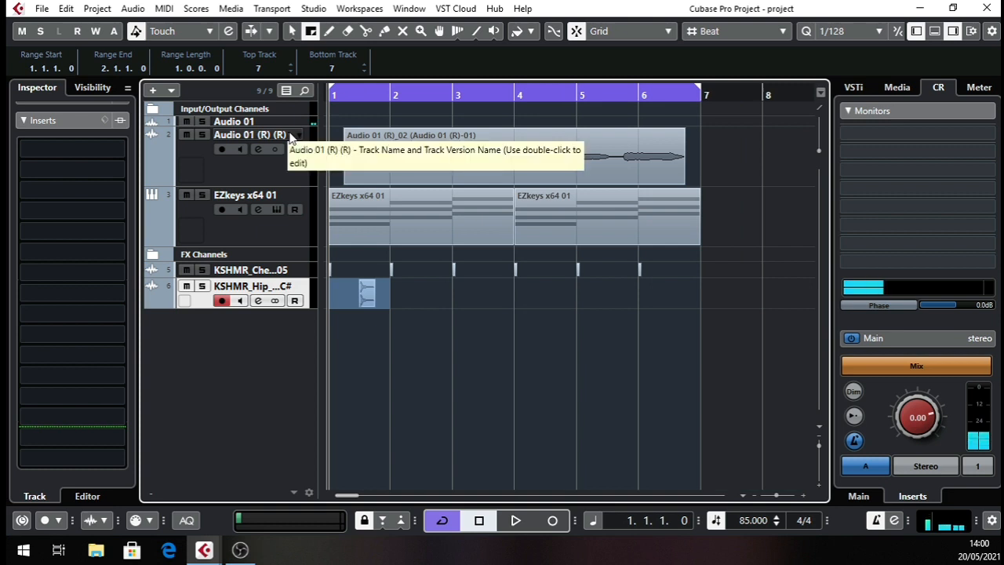
pyautogui.hotkey('ctrl', 'd')
pyautogui.hotkey('ctrl', 'd')
pyautogui.hotkey('ctrl', 'd')
pyautogui.hotkey('ctrl', 'd')
pyautogui.hotkey('ctrl', 'd')
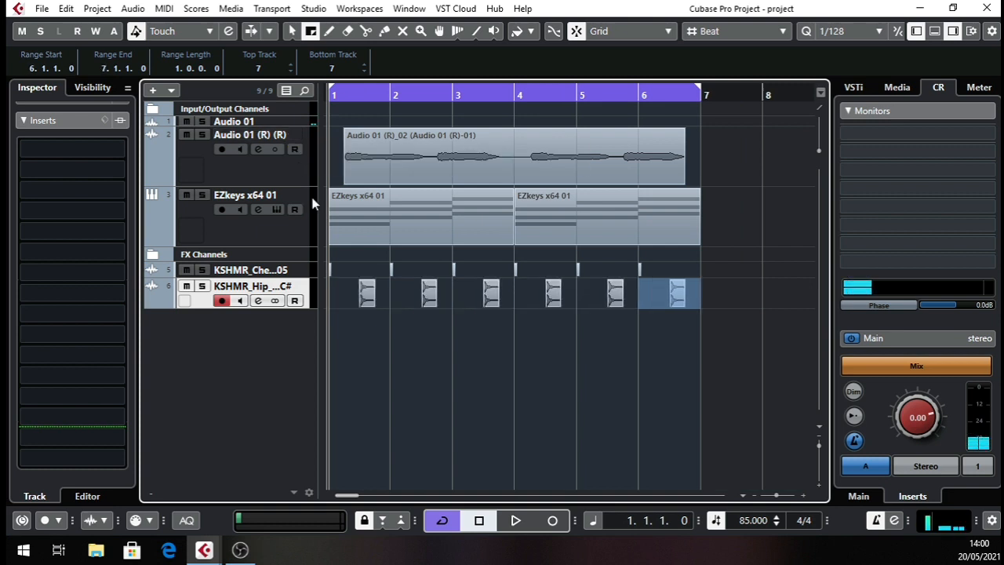
# Switch back to object selection and play the six-bar arrangement to check the repeated snares against the kicks and keys.
pyautogui.press('1')
pyautogui.press('space')
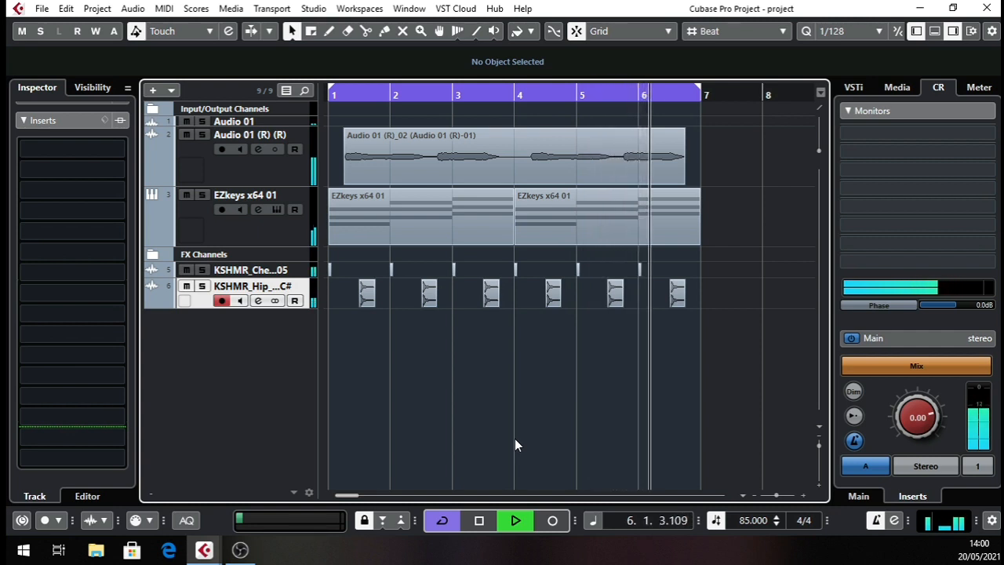
pyautogui.press('space')
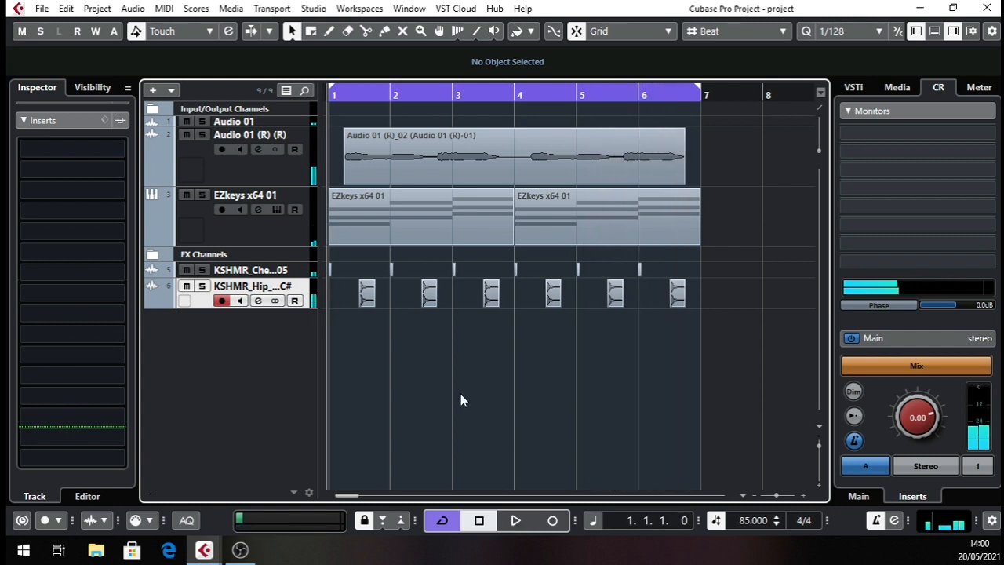
# Select all snare events, trim each to one beat in length (0.1.0.0), and set the snap grid type to Use Quantize.
pyautogui.moveTo(703, 301); pyautogui.dragTo(314, 314)
pyautogui.moveTo(348, 99); pyautogui.dragTo(300, 163)
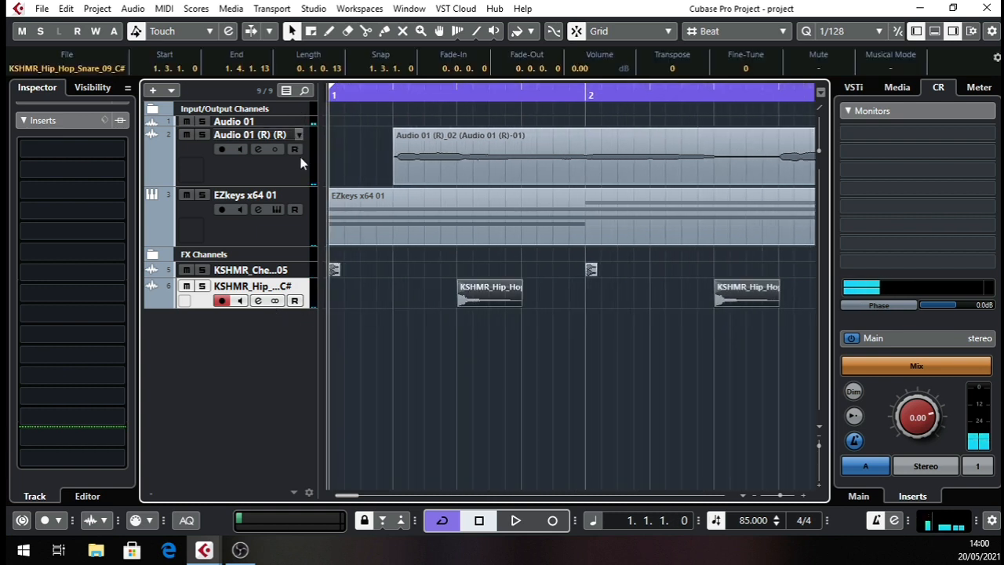
pyautogui.moveTo(519, 304); pyautogui.dragTo(499, 305)
pyautogui.click(710, 31)
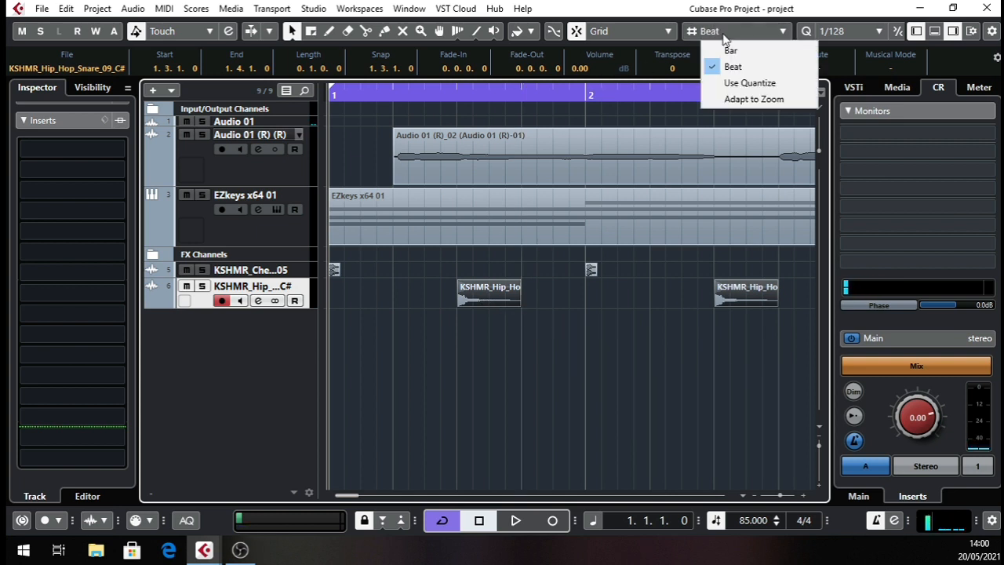
pyautogui.click(730, 82)
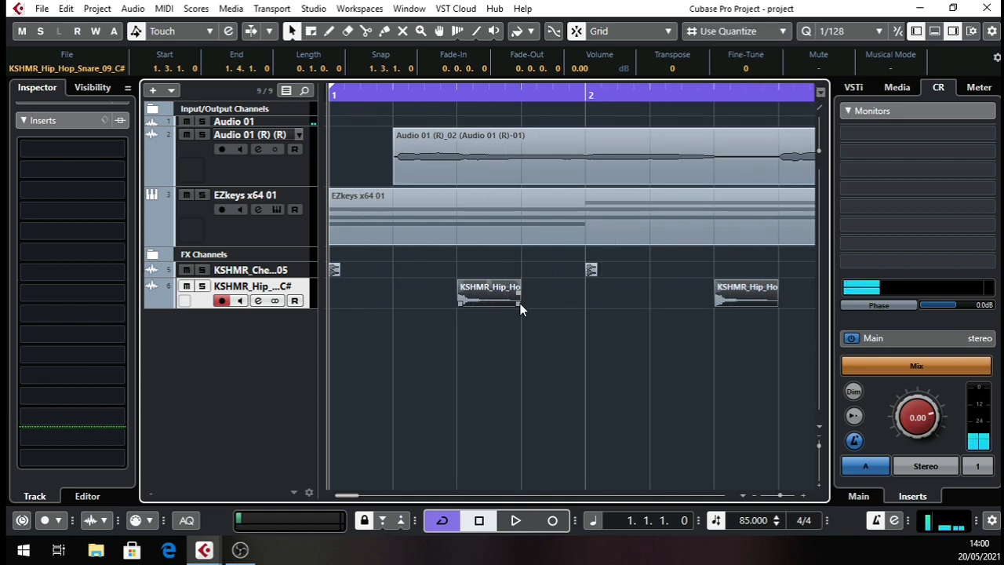
pyautogui.click(518, 304)
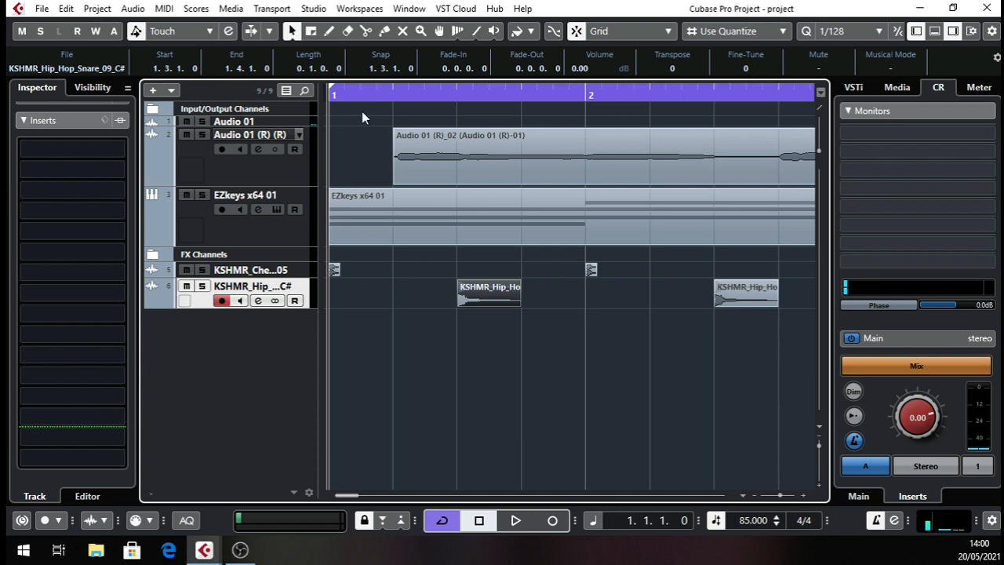
# Shorten all selected snares to 0.0.3.0 with a 0.0.2.29 fade-out, and play back the result.
pyautogui.moveTo(364, 95); pyautogui.dragTo(366, 71)
pyautogui.moveTo(695, 282); pyautogui.dragTo(349, 307)
pyautogui.moveTo(349, 95); pyautogui.dragTo(351, 148)
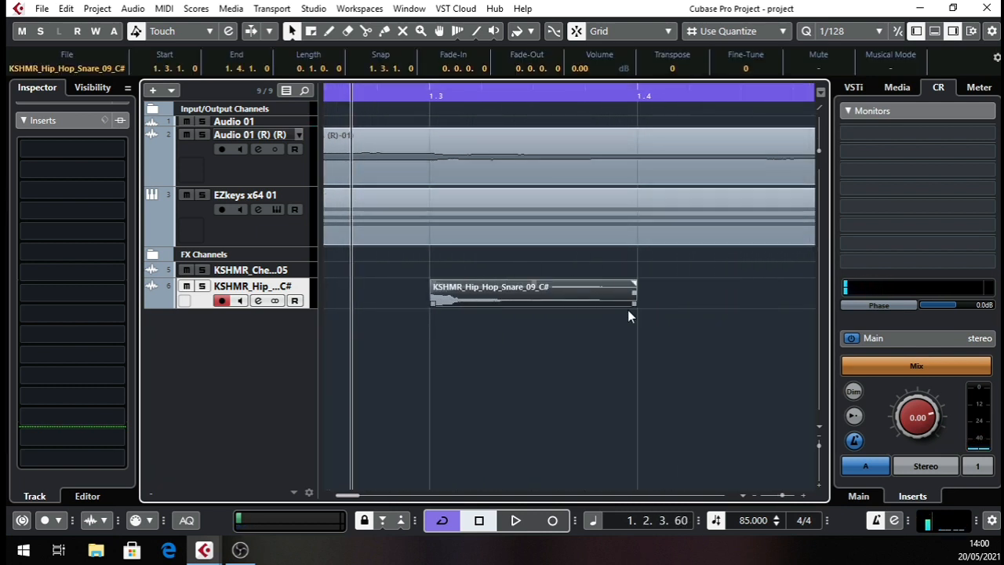
pyautogui.moveTo(638, 304); pyautogui.dragTo(468, 292)
pyautogui.press('space')
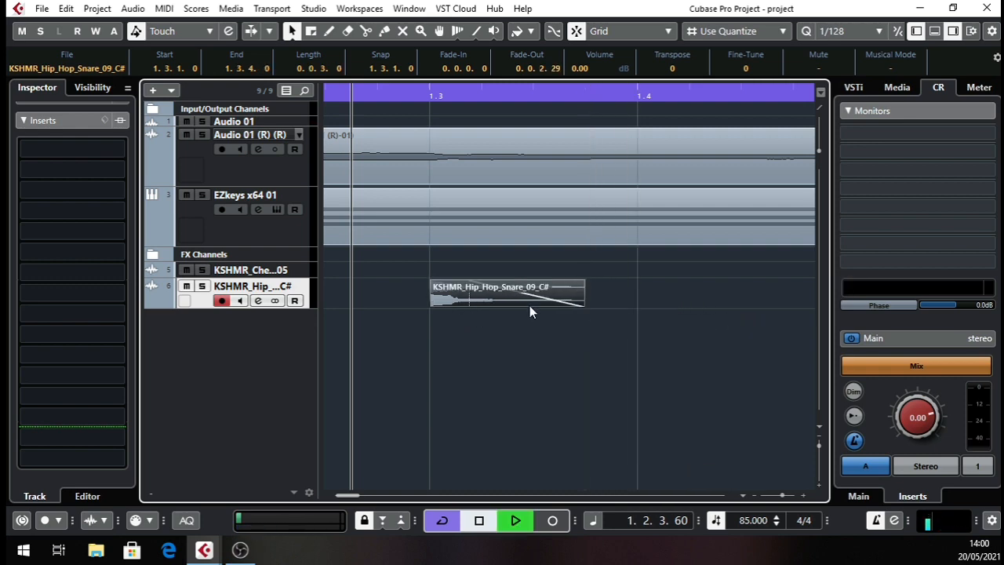
pyautogui.moveTo(453, 93); pyautogui.dragTo(307, 100)
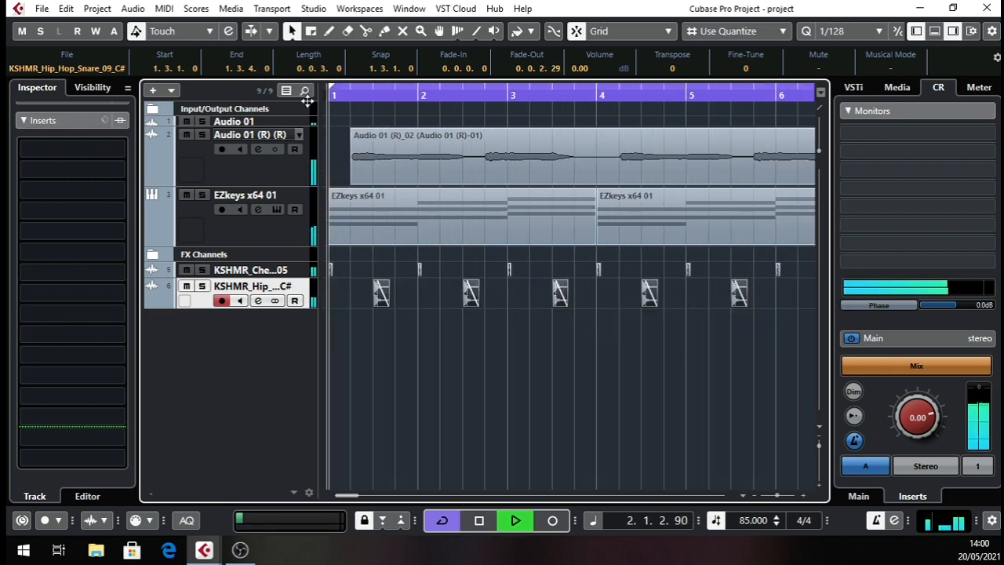
pyautogui.press('space')
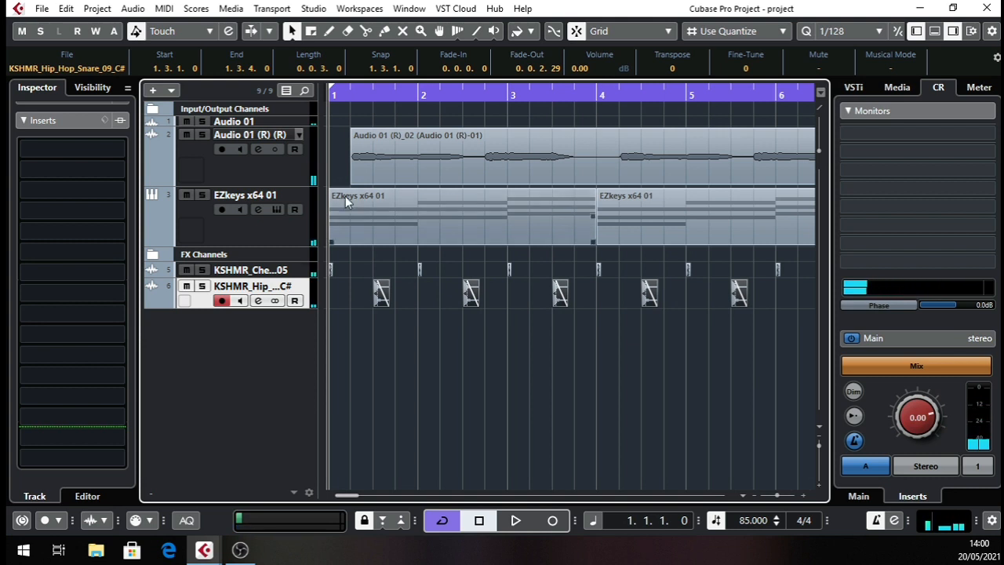
# Duplicate the first kick in bar 1, place the copy at 1.4.1.0, and listen to the pattern.
pyautogui.moveTo(307, 114); pyautogui.dragTo(291, 137)
pyautogui.press('space')
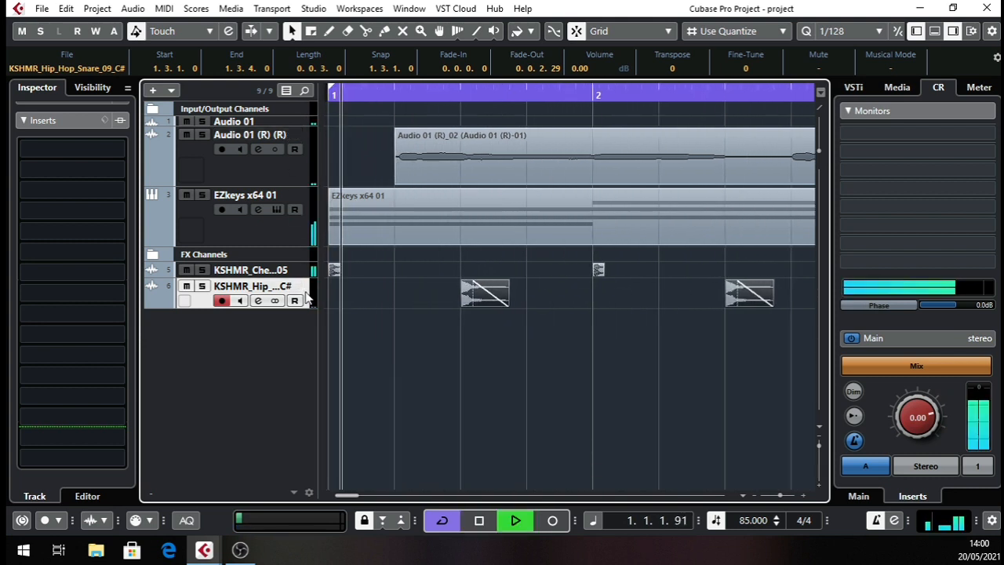
pyautogui.click(303, 272)
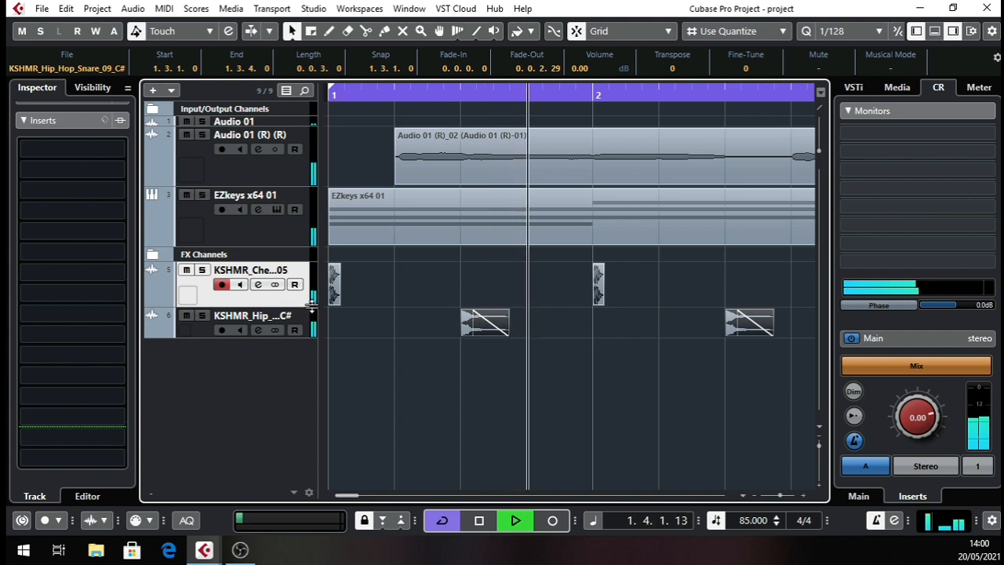
pyautogui.press('space')
pyautogui.click(335, 290)
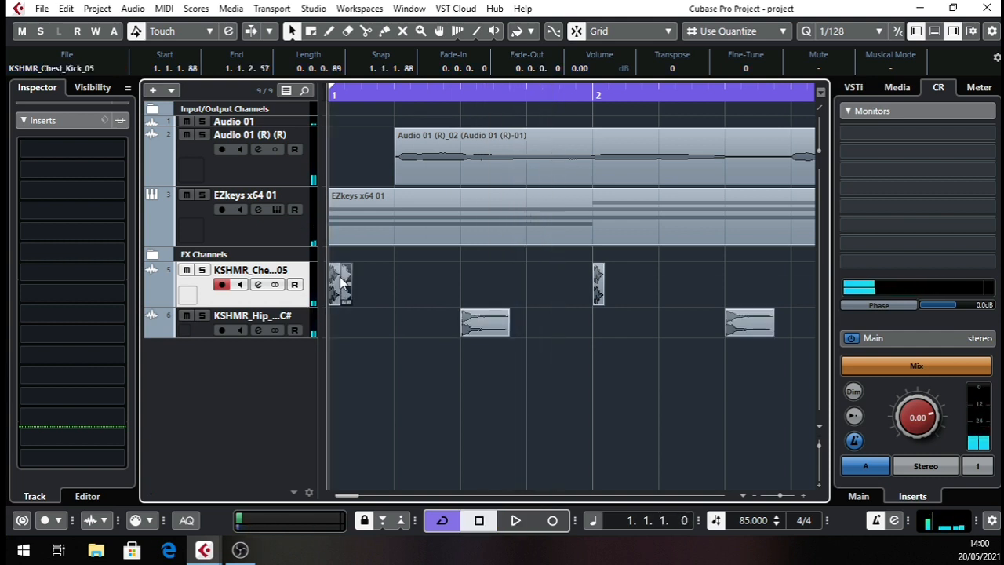
pyautogui.moveTo(350, 290); pyautogui.dragTo(533, 290)
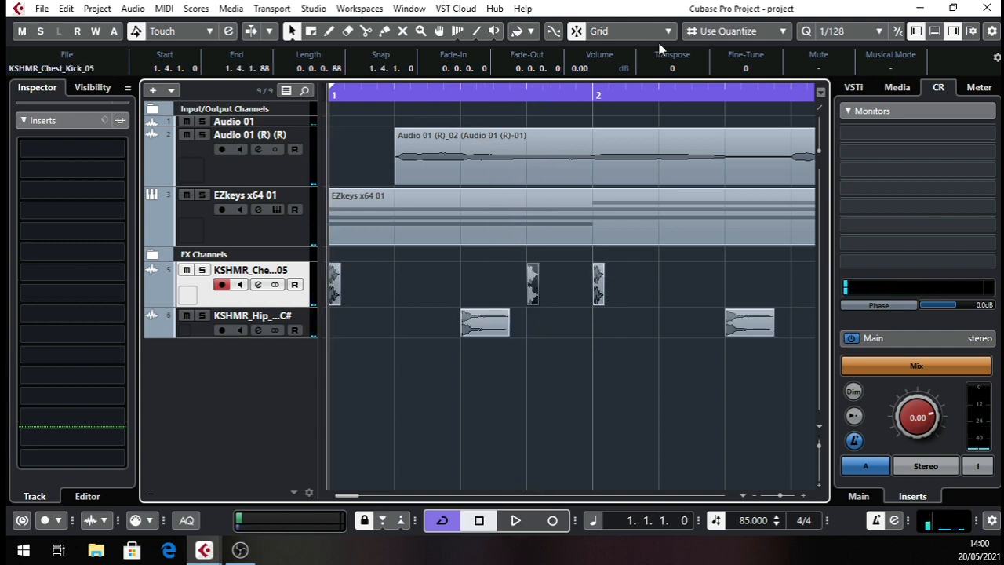
pyautogui.press('space')
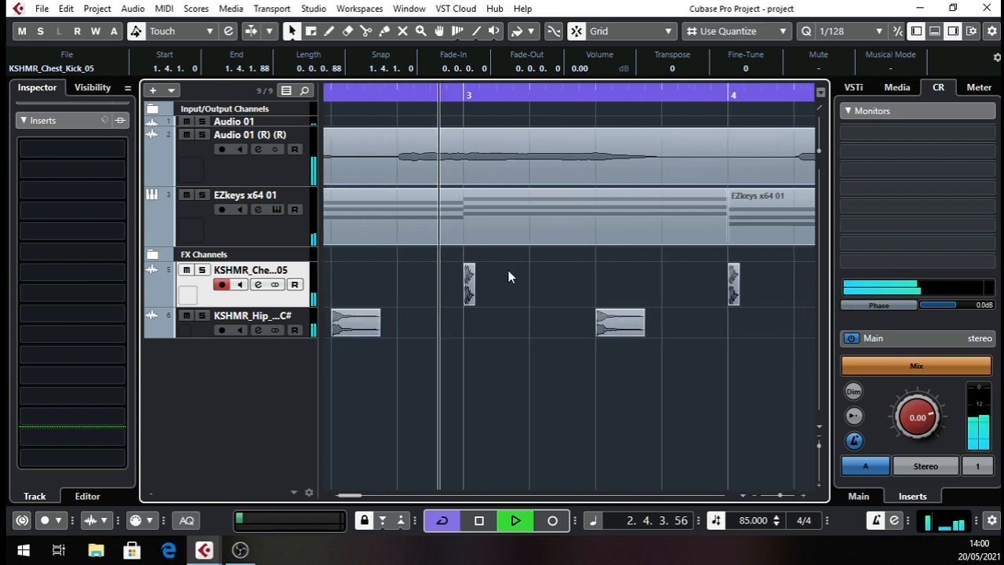
pyautogui.moveTo(453, 93); pyautogui.dragTo(452, 85)
pyautogui.press('space')
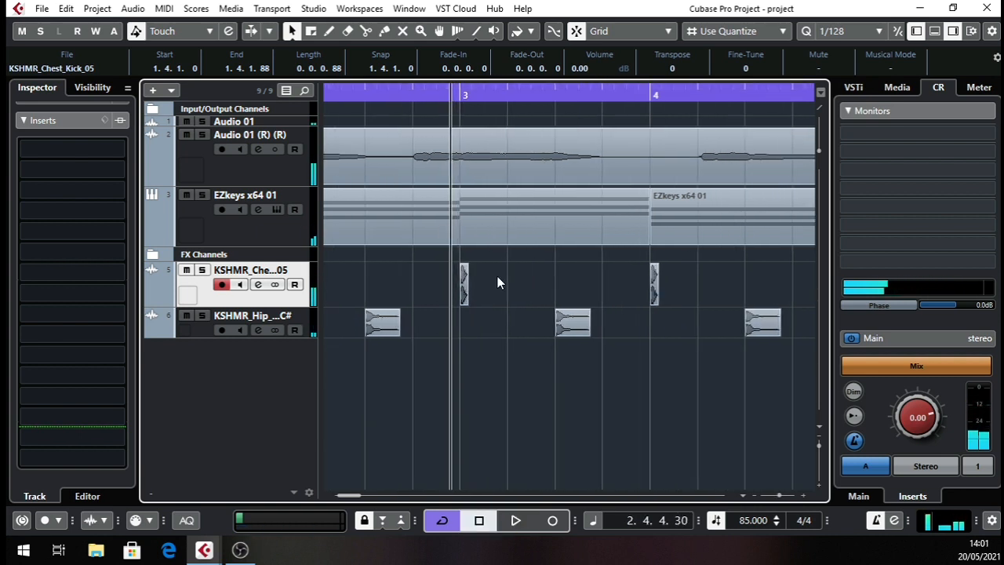
# Duplicate the kick at the start of bar 3, place the copy at 3.2.1.0, and play it back.
pyautogui.click(464, 283)
pyautogui.hotkey('ctrl', 'd')
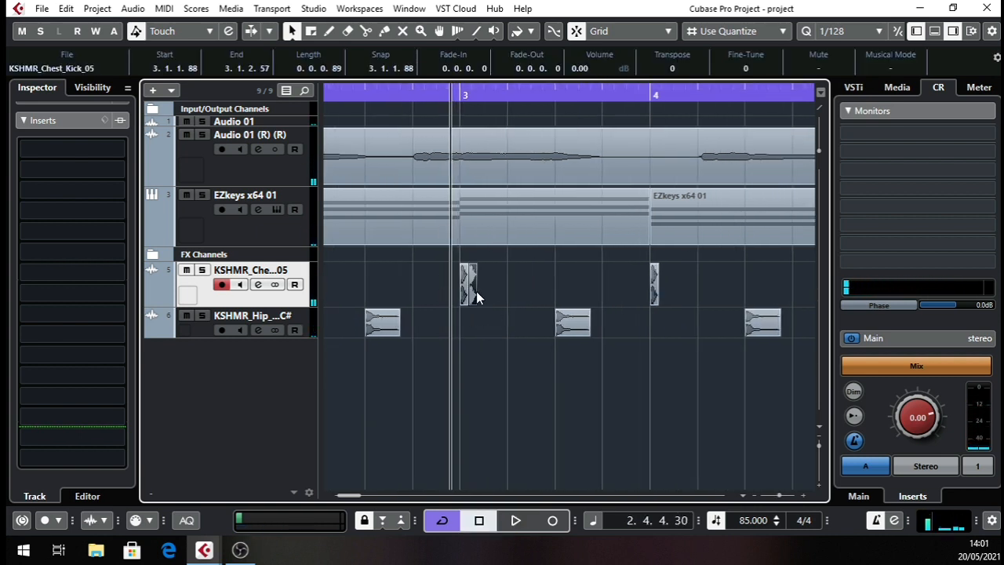
pyautogui.moveTo(476, 292); pyautogui.dragTo(515, 295)
pyautogui.press('space')
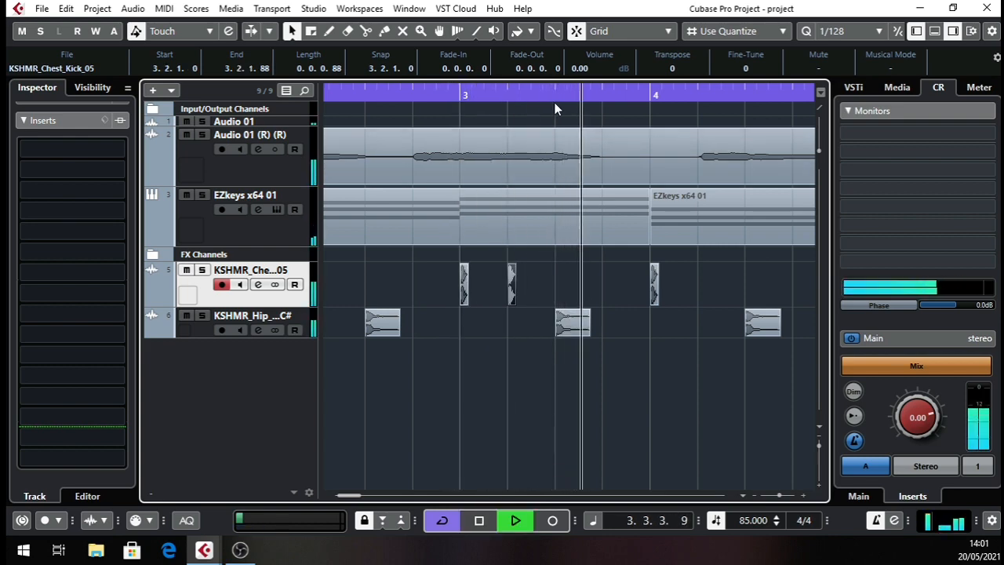
pyautogui.moveTo(525, 96); pyautogui.dragTo(334, 112)
pyautogui.press('space')
# Replace the kicks and snares from bar 4 onward with a duplicate of the bars 1–3 drum pattern starting at 4.1.1.0.
pyautogui.moveTo(736, 254); pyautogui.dragTo(486, 412)
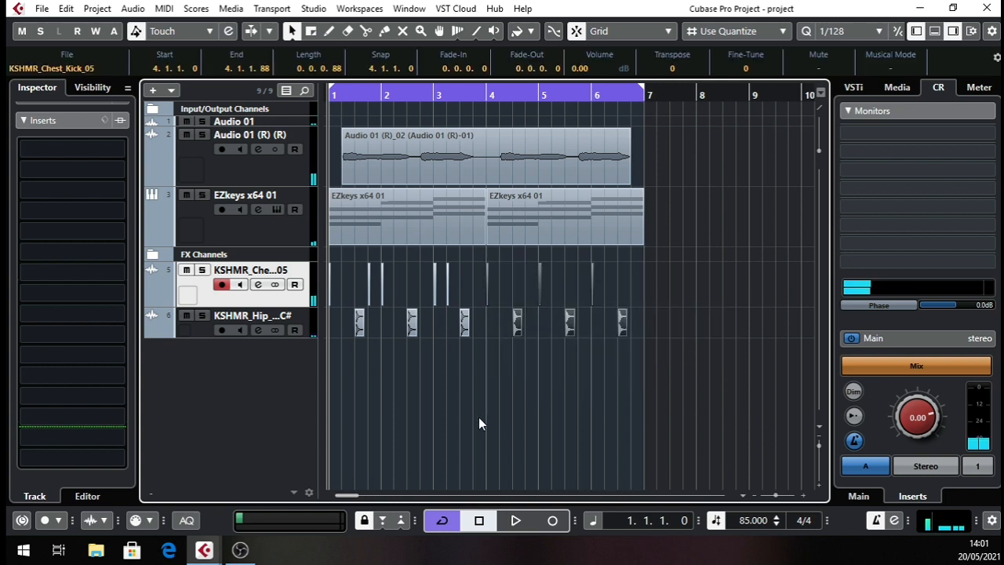
pyautogui.press('Delete')
pyautogui.moveTo(507, 289); pyautogui.dragTo(325, 416)
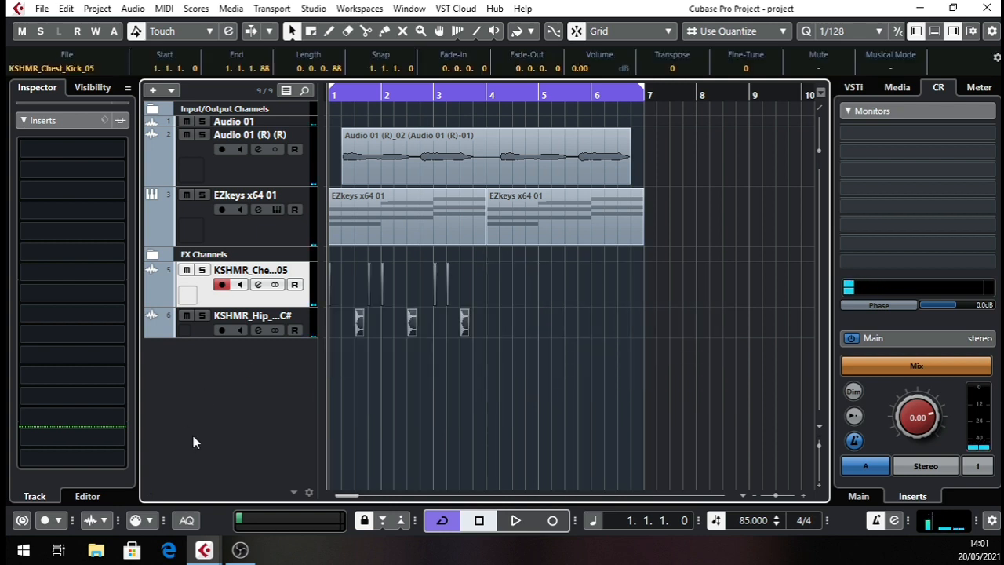
pyautogui.hotkey('ctrl', 'd')
pyautogui.moveTo(465, 94); pyautogui.dragTo(455, 132)
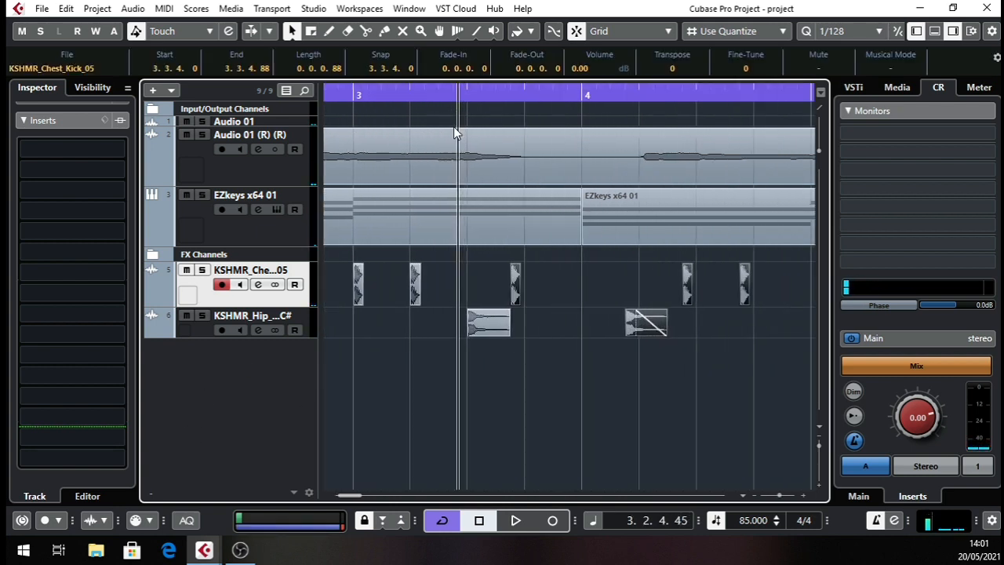
pyautogui.moveTo(513, 300); pyautogui.dragTo(585, 302)
pyautogui.press('space')
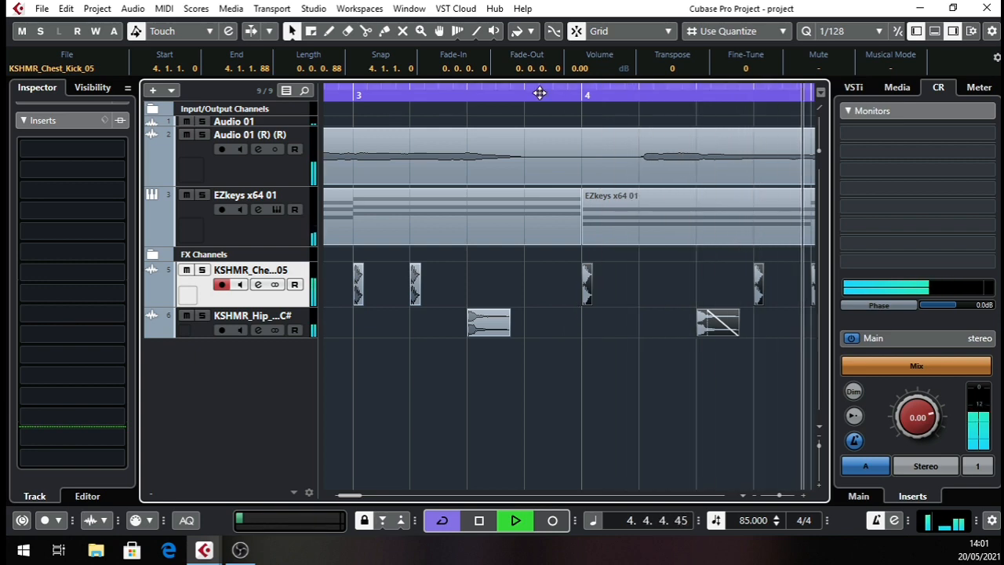
pyautogui.moveTo(540, 93); pyautogui.dragTo(354, 78)
pyautogui.press('space')
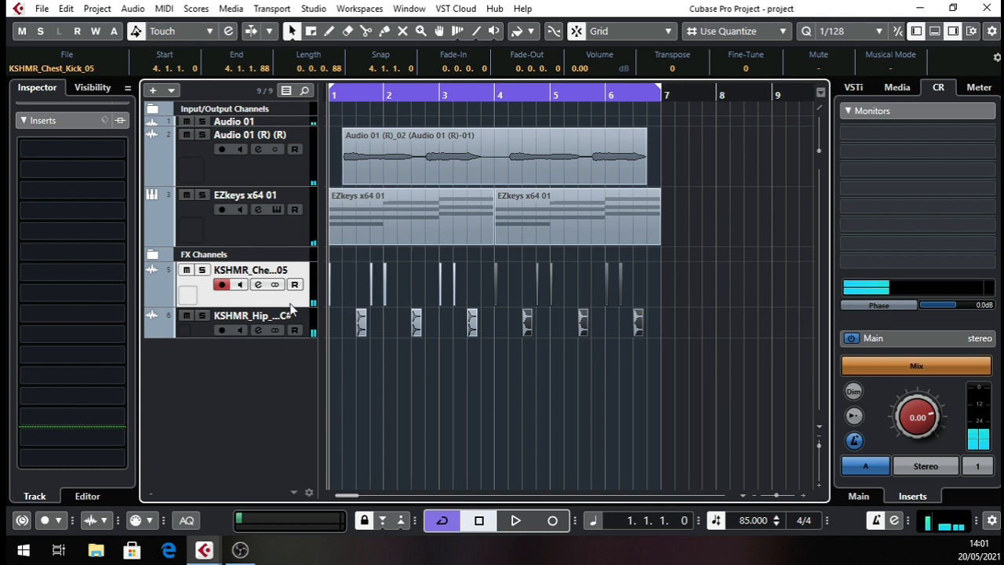
# Compact the kick and snare tracks, and browse from the Pool's import dialog to the KSHMR_Cymbals folder KSHMR_Hi_Hats_Closed.
pyautogui.moveTo(295, 307)
pyautogui.mouseDown()
pyautogui.moveTo(297, 280)
pyautogui.moveTo(288, 308)
pyautogui.moveTo(290, 292)
pyautogui.mouseUp()
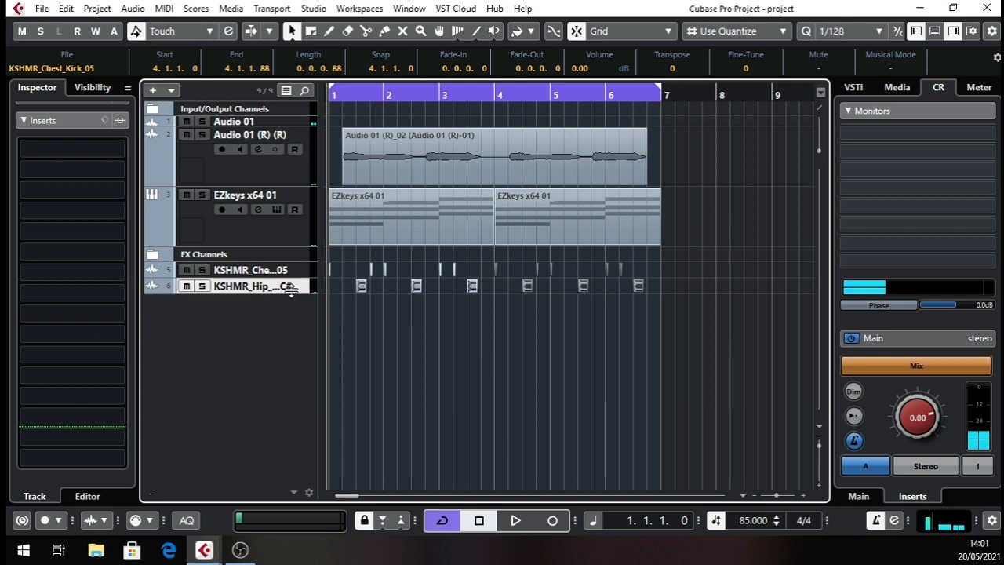
pyautogui.click(231, 9)
pyautogui.click(251, 27)
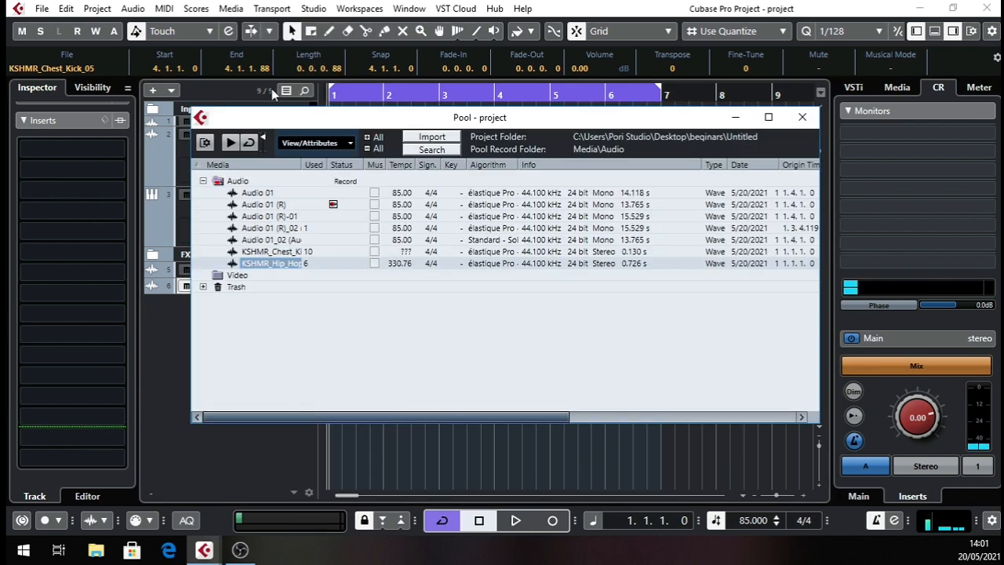
pyautogui.click(408, 137)
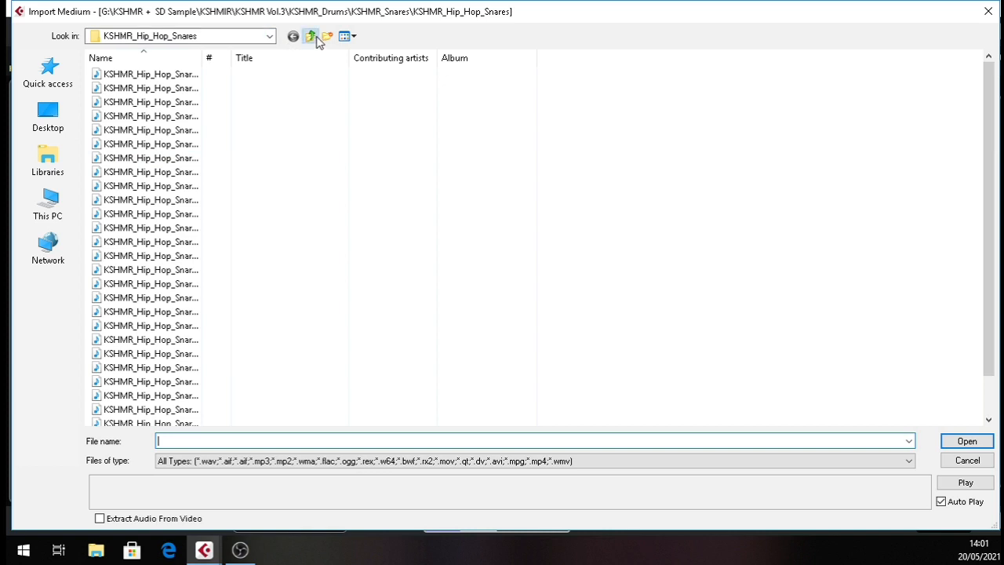
pyautogui.click(312, 37)
pyautogui.click(311, 38)
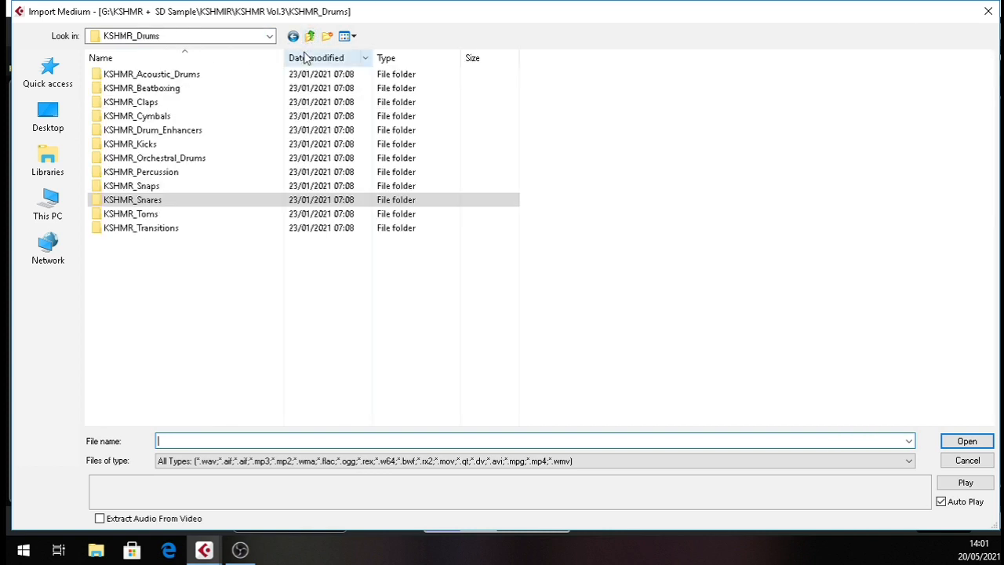
pyautogui.doubleClick(210, 116)
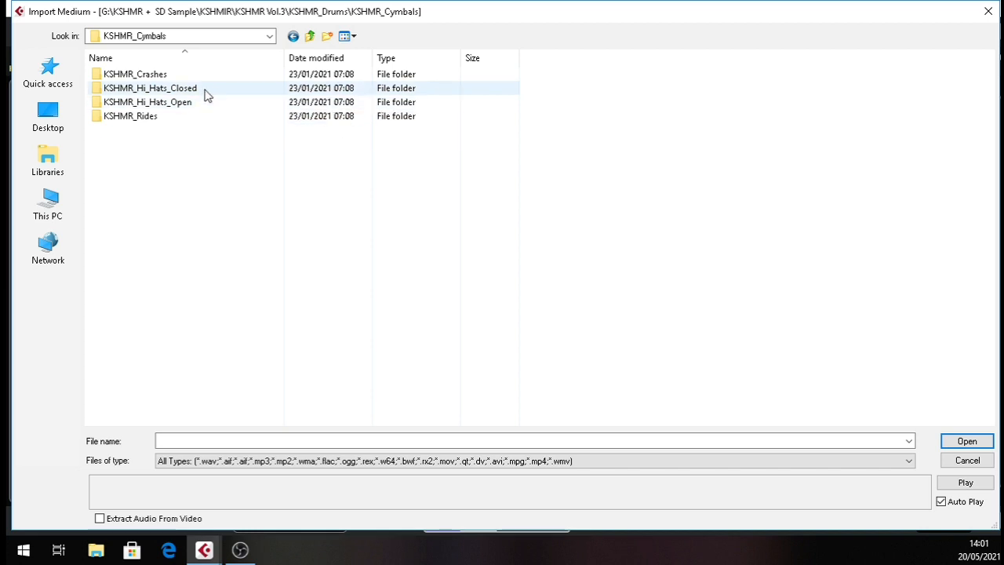
pyautogui.doubleClick(206, 94)
# Audition KSHMR_Closed_Hat_05_Clean and import it into the Pool.
pyautogui.click(185, 129)
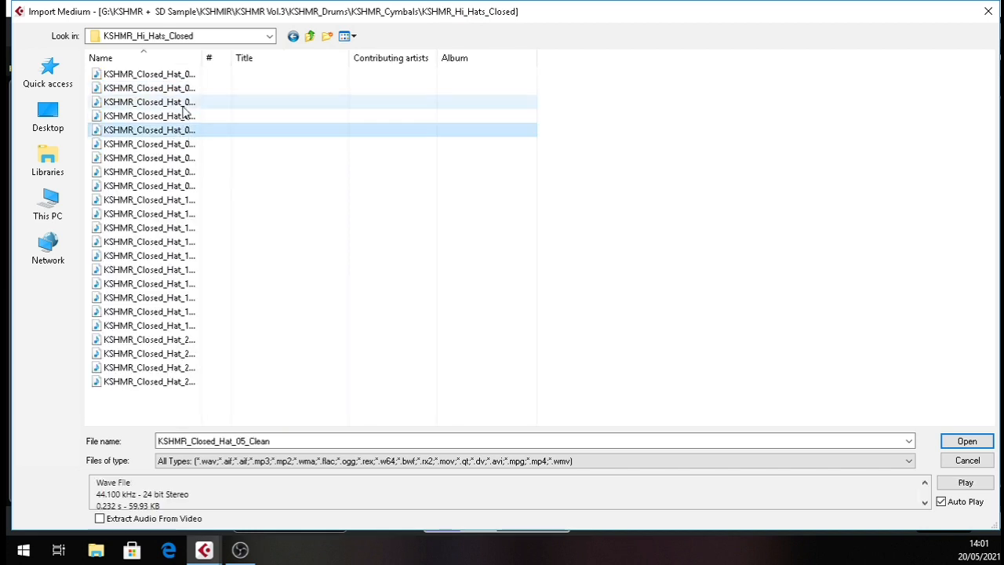
pyautogui.click(182, 134)
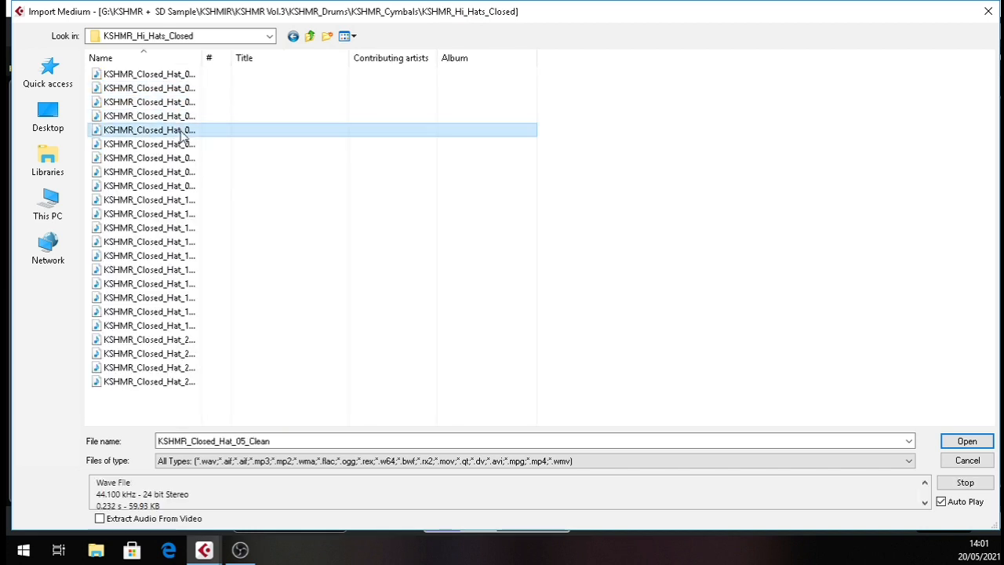
pyautogui.doubleClick(182, 133)
pyautogui.click(551, 347)
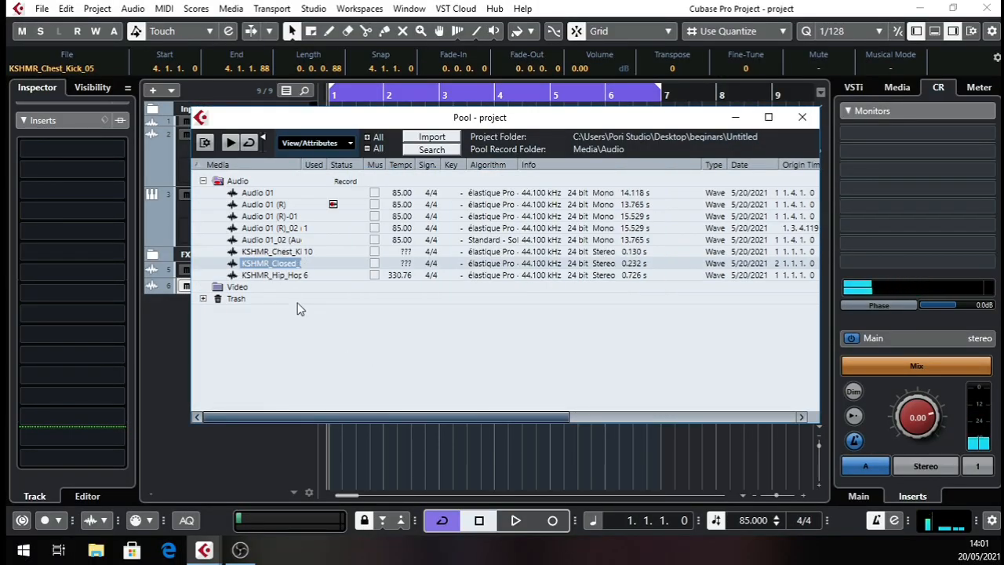
# Place the closed hat sample on a new track below the snare, move it to 1.1.1.0, and play it back.
pyautogui.moveTo(345, 291); pyautogui.dragTo(438, 453)
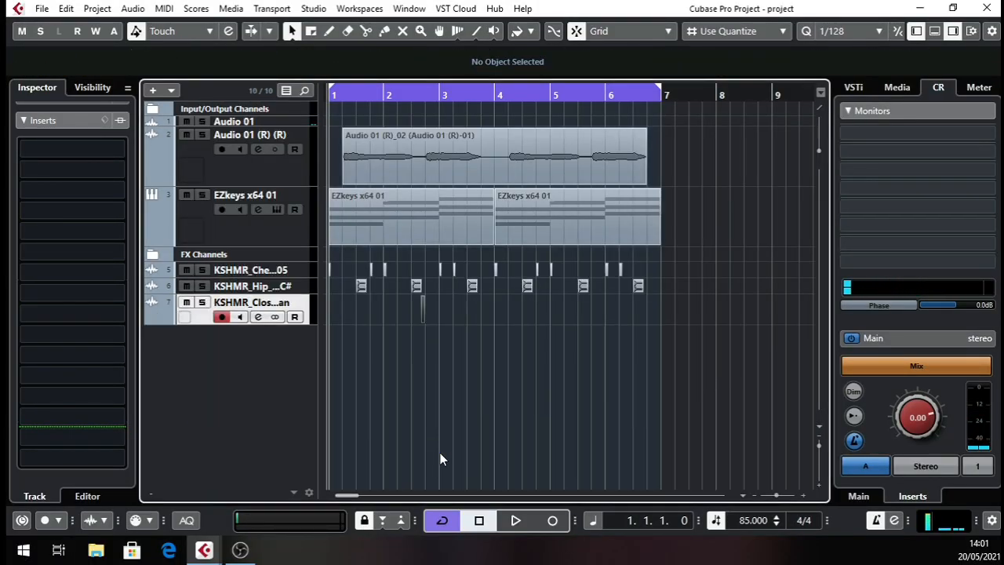
pyautogui.click(356, 94)
pyautogui.moveTo(351, 94); pyautogui.dragTo(234, 140)
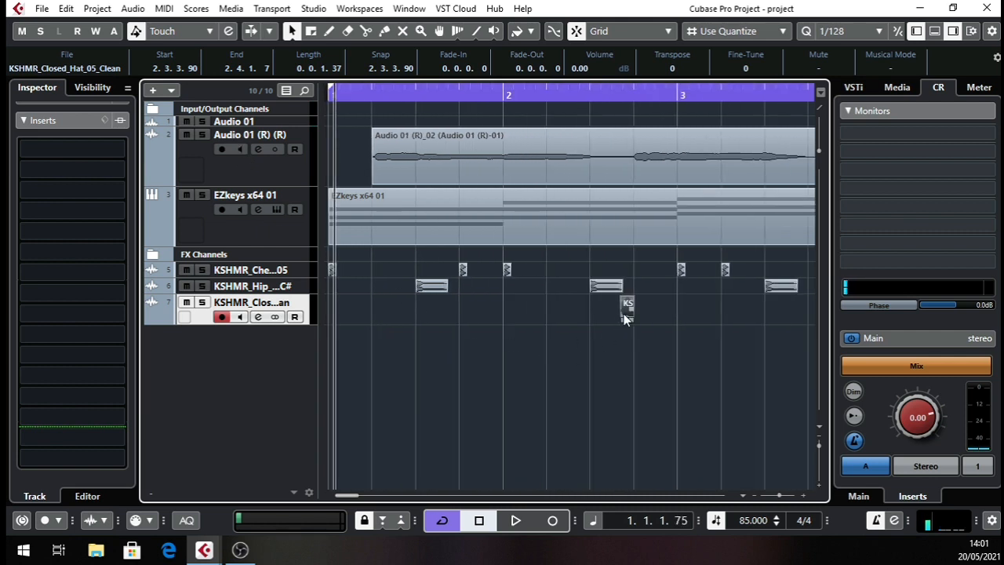
pyautogui.moveTo(626, 318); pyautogui.dragTo(331, 319)
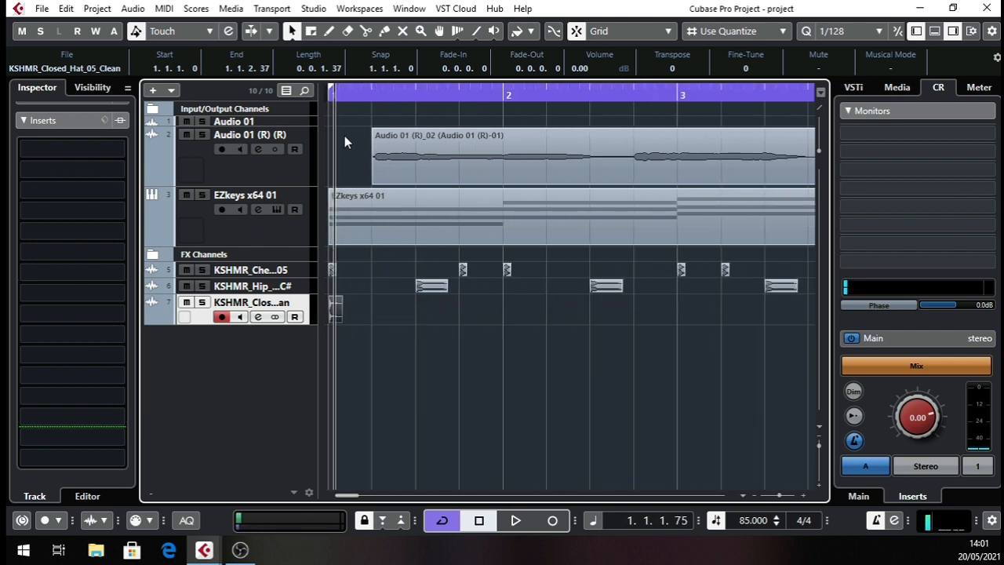
pyautogui.moveTo(340, 97); pyautogui.dragTo(276, 175)
pyautogui.press('space')
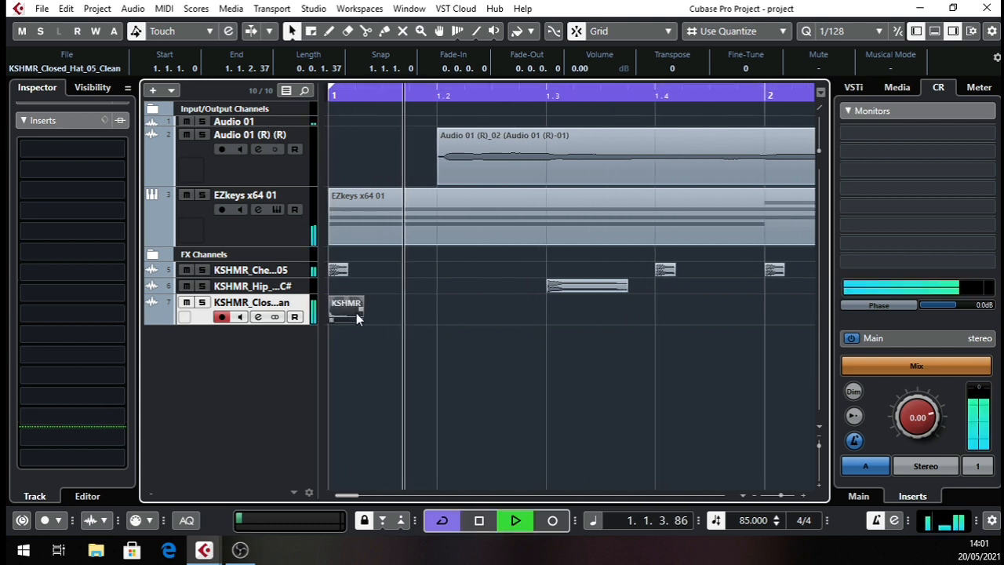
pyautogui.press('space')
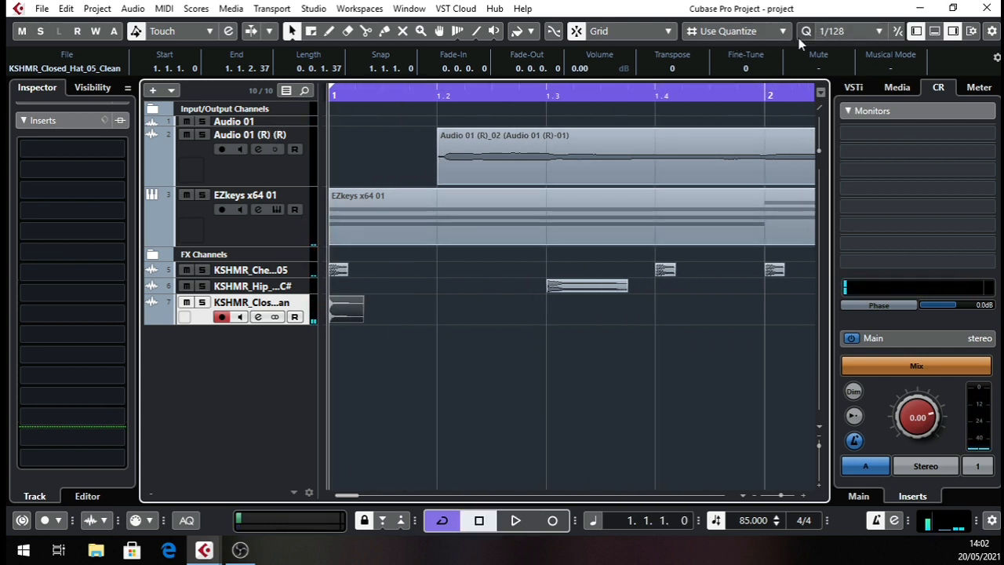
# Set the hat to -0.48 dB and 0.0.0.75 long with a 0.0.0.27 fade-out, and place a duplicate at 1.1.3.0.
pyautogui.moveTo(367, 96); pyautogui.dragTo(307, 132)
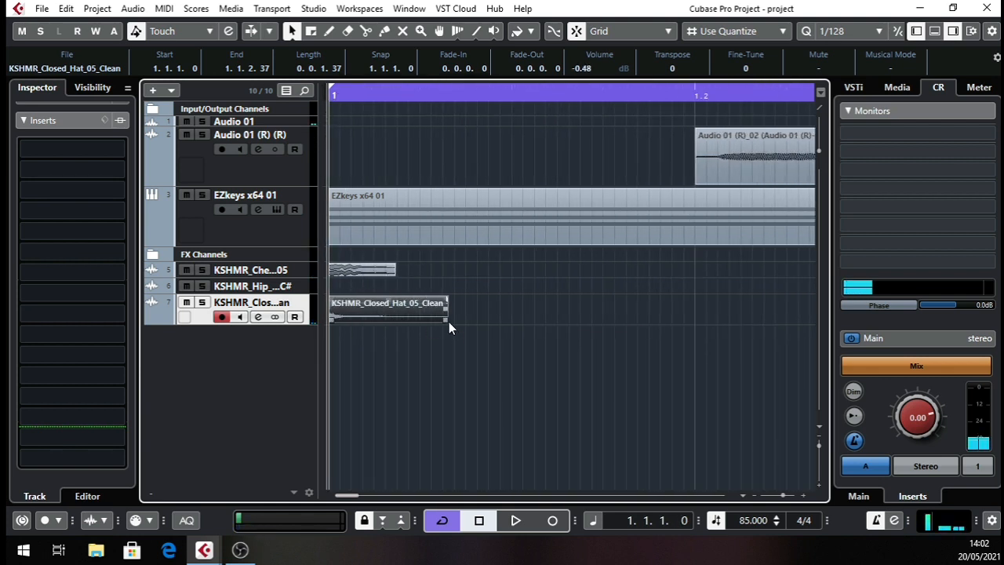
pyautogui.moveTo(449, 322); pyautogui.dragTo(361, 295)
pyautogui.hotkey('ctrl', 'd')
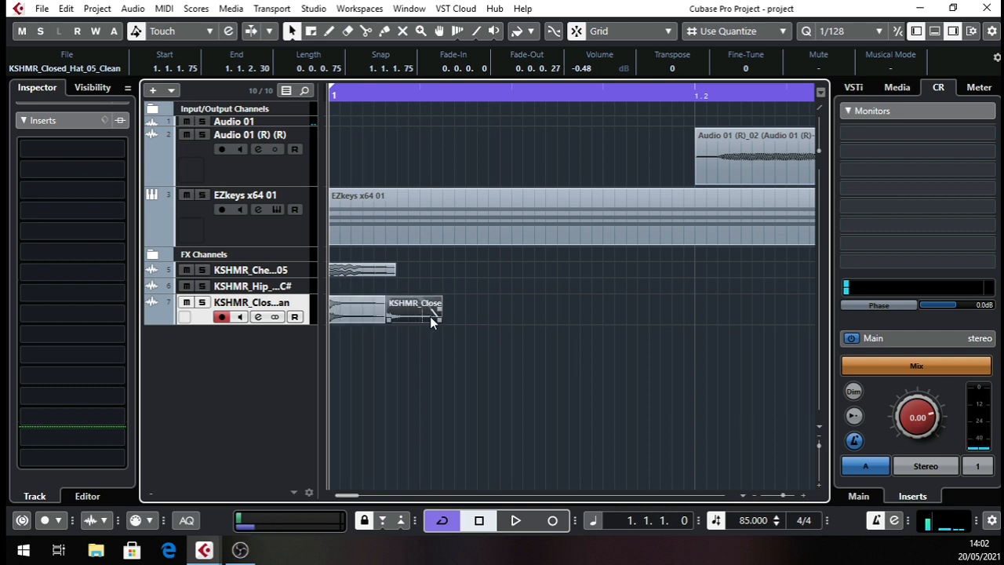
pyautogui.moveTo(419, 307); pyautogui.dragTo(551, 304)
pyautogui.press('space')
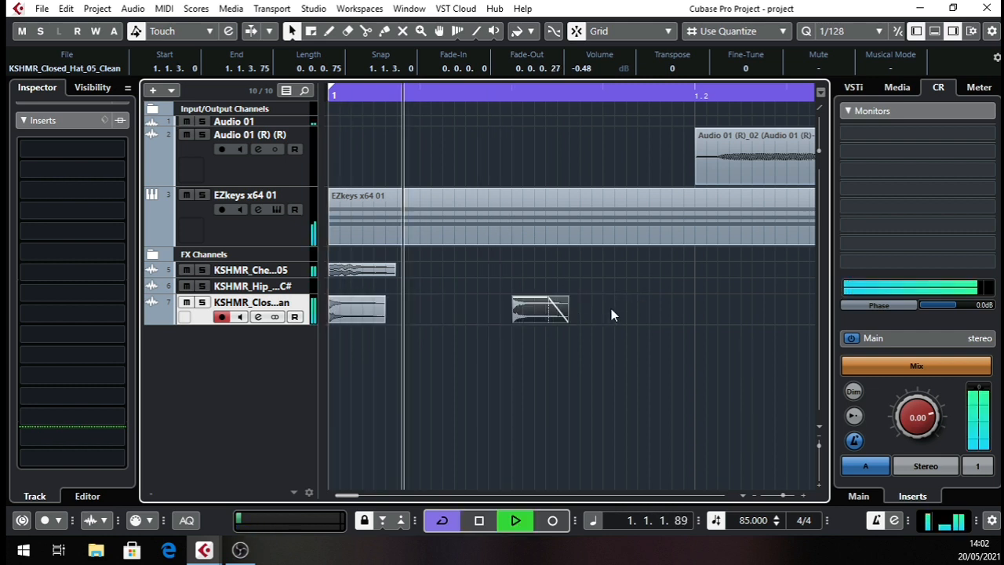
pyautogui.press('space')
# Fill the rest of beat 1 with duplicated closed hats at 1.1.2.0 and 1.1.4.0, and listen to the result.
pyautogui.moveTo(419, 97); pyautogui.dragTo(303, 149)
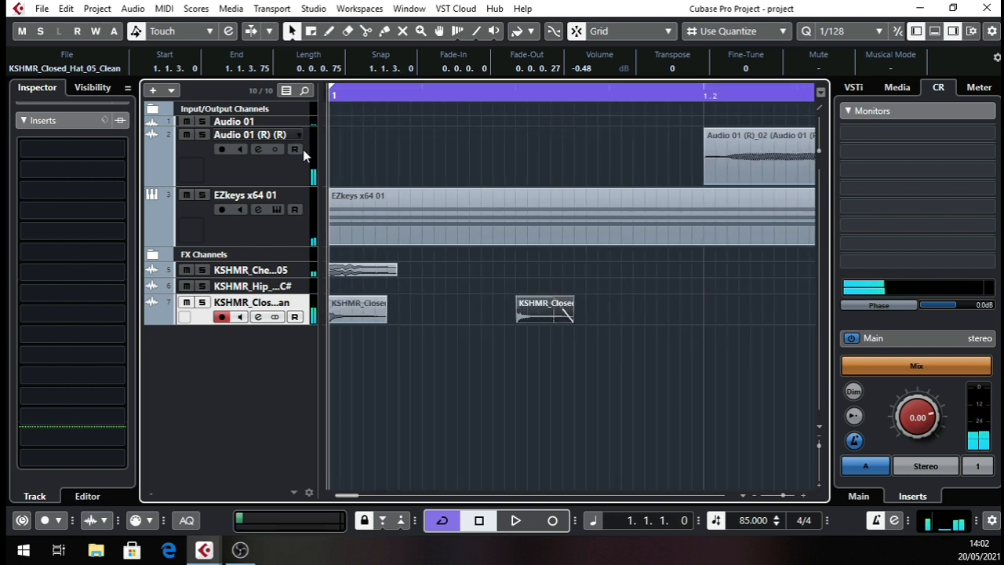
pyautogui.moveTo(547, 316); pyautogui.dragTo(455, 328)
pyautogui.press('space')
pyautogui.press('space')
pyautogui.moveTo(514, 311)
pyautogui.mouseDown()
pyautogui.moveTo(327, 315)
pyautogui.moveTo(314, 333)
pyautogui.moveTo(531, 320)
pyautogui.mouseUp()
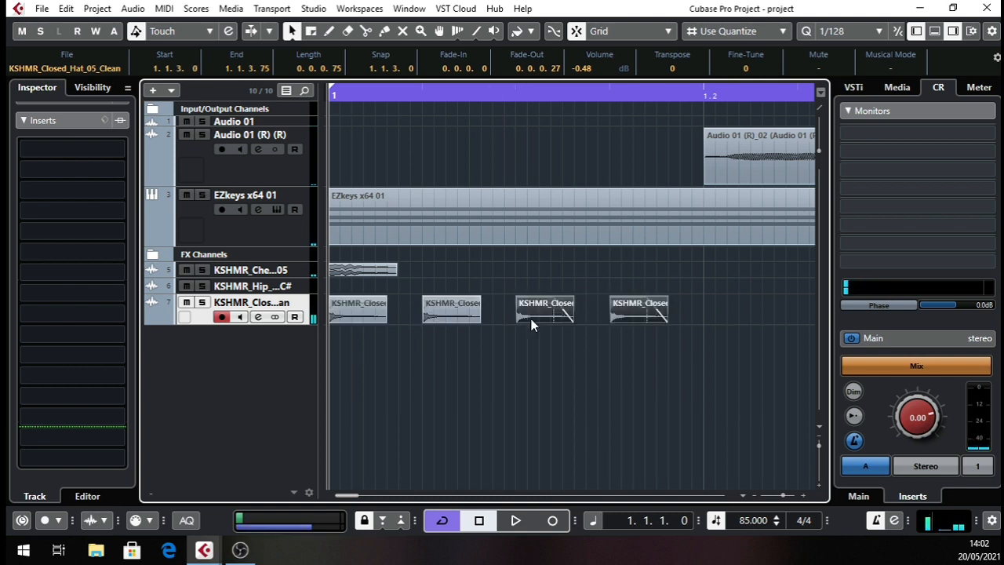
pyautogui.press('space')
pyautogui.press('space')
pyautogui.moveTo(449, 95); pyautogui.dragTo(455, 63)
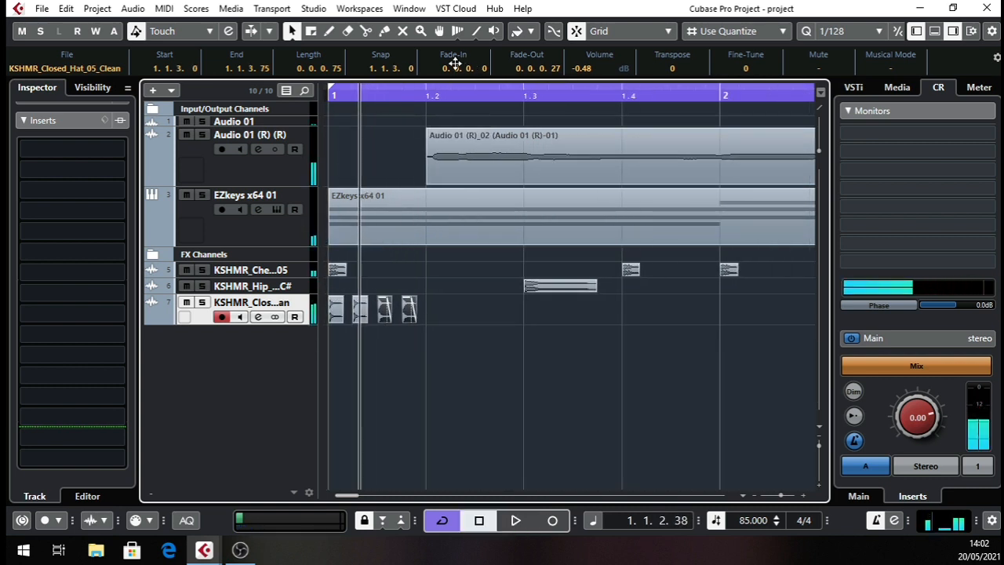
pyautogui.click(328, 95)
# Duplicate the four closed hats of beat 1 and place the copies starting at 1.2.1.0.
pyautogui.moveTo(410, 323); pyautogui.dragTo(316, 343)
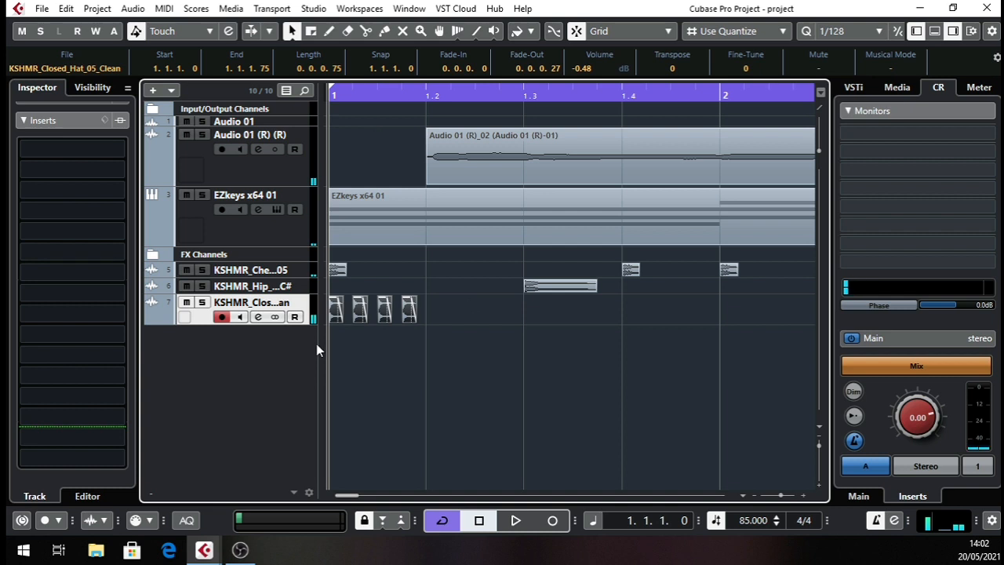
pyautogui.hotkey('ctrl', 'd')
pyautogui.moveTo(396, 102); pyautogui.dragTo(390, 118)
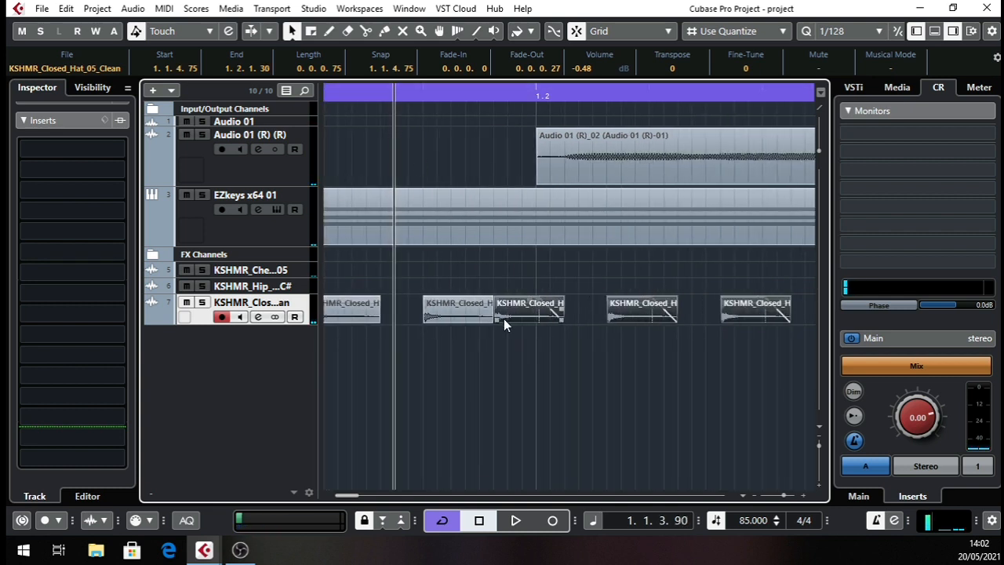
pyautogui.moveTo(504, 319); pyautogui.dragTo(547, 318)
# Copy the eight closed hats of beats 1 and 2 and paste them at 1.3.1.0 to complete bar 1.
pyautogui.moveTo(446, 98); pyautogui.dragTo(435, 48)
pyautogui.moveTo(438, 311); pyautogui.dragTo(214, 334)
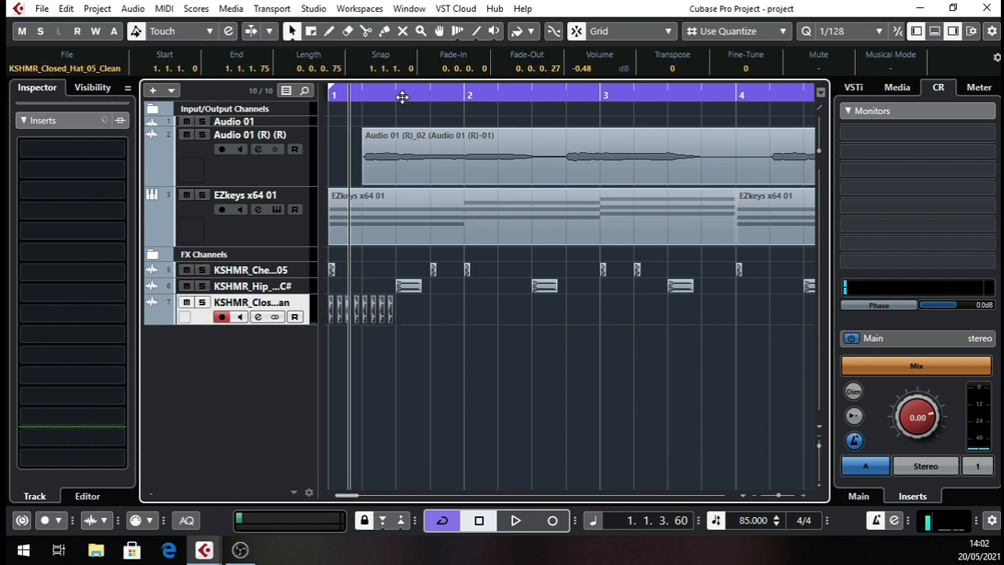
pyautogui.moveTo(402, 96); pyautogui.dragTo(391, 199)
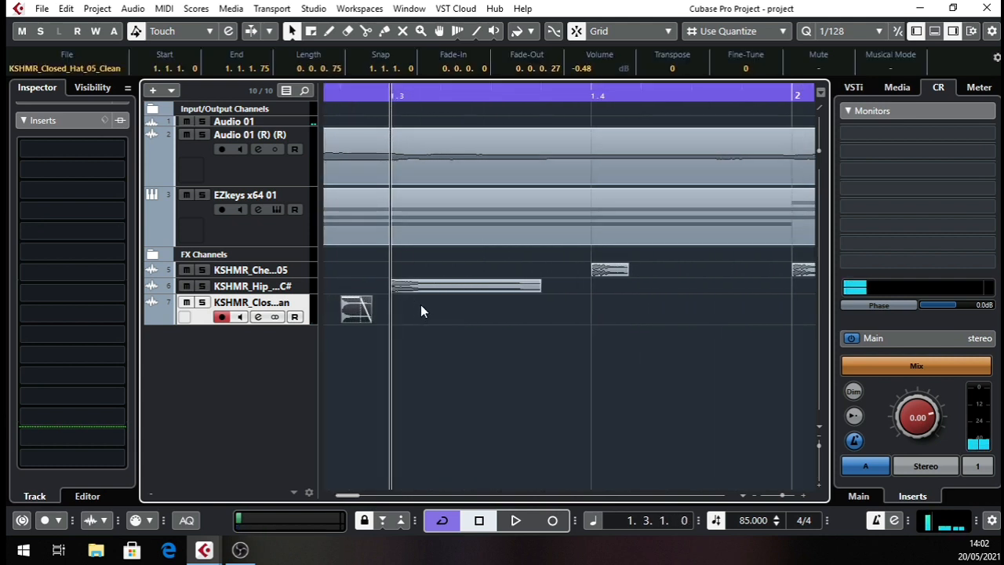
pyautogui.hotkey('ctrl', 'v')
pyautogui.moveTo(446, 96); pyautogui.dragTo(221, 124)
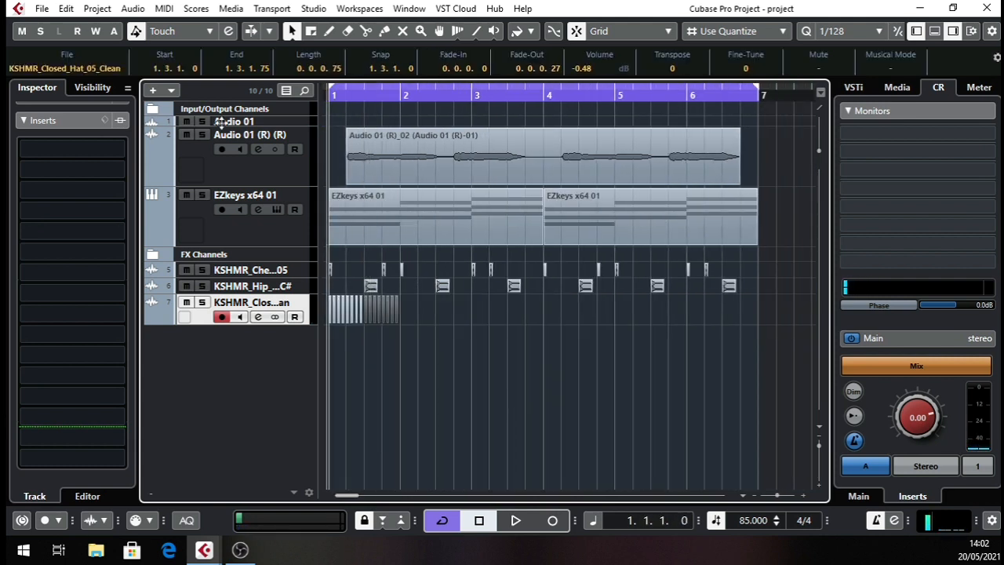
# Copy all closed hats in bar 1 and paste them at 2.1.1.0.
pyautogui.moveTo(443, 312); pyautogui.dragTo(157, 330)
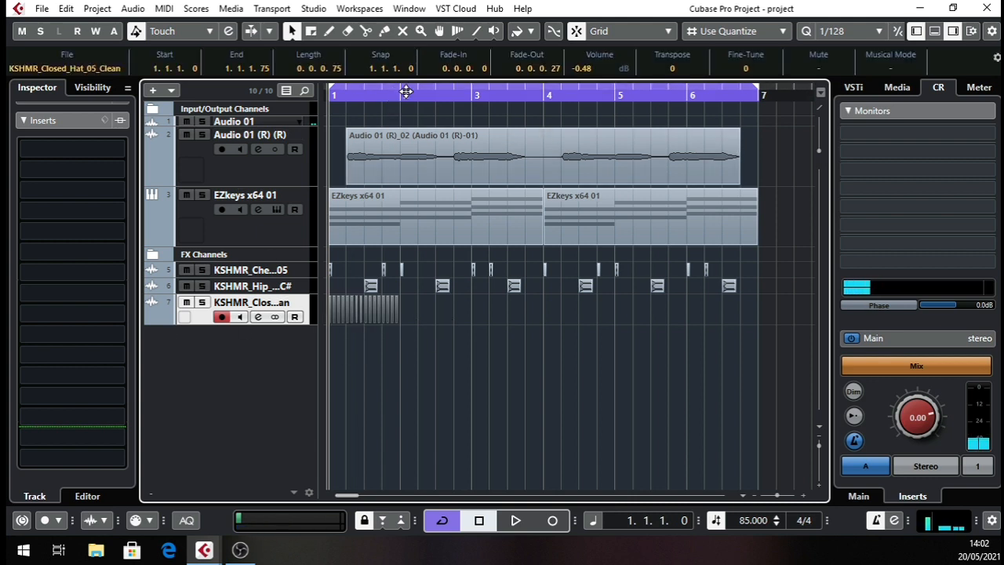
pyautogui.moveTo(406, 92); pyautogui.dragTo(408, 233)
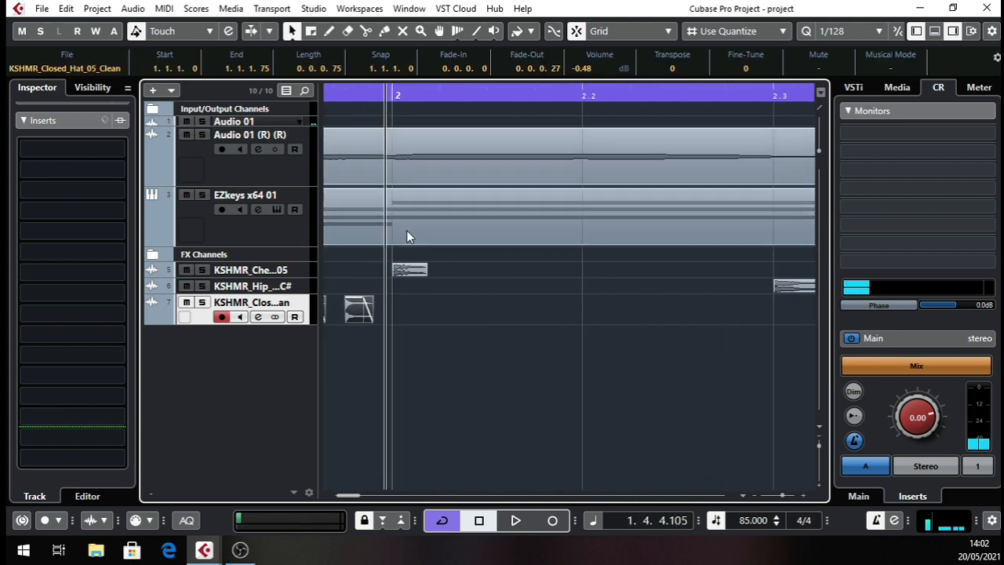
pyautogui.click(395, 91)
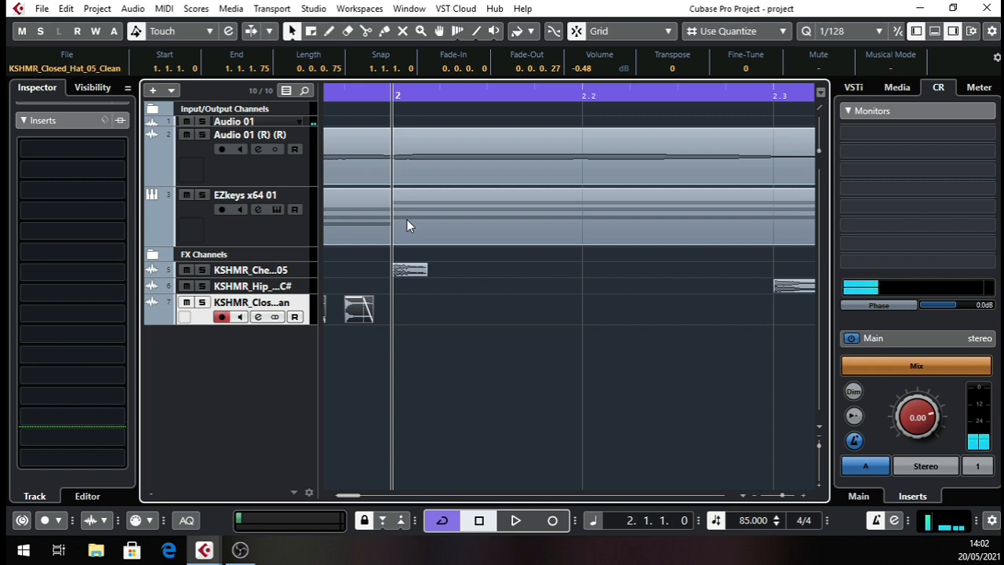
pyautogui.hotkey('ctrl', 'v')
pyautogui.moveTo(471, 93); pyautogui.dragTo(285, 60)
# Copy the closed hats of bars 1 and 2 and paste them at 3.1.1.0.
pyautogui.moveTo(463, 318); pyautogui.dragTo(170, 335)
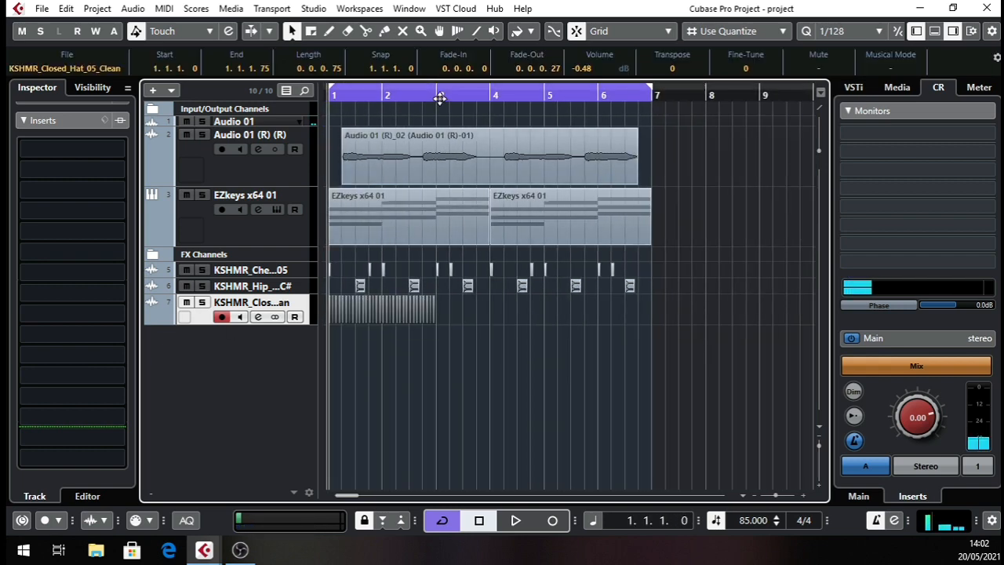
pyautogui.moveTo(440, 97)
pyautogui.mouseDown()
pyautogui.moveTo(439, 135)
pyautogui.moveTo(471, 85)
pyautogui.moveTo(502, 67)
pyautogui.mouseUp()
pyautogui.hotkey('ctrl', 'v')
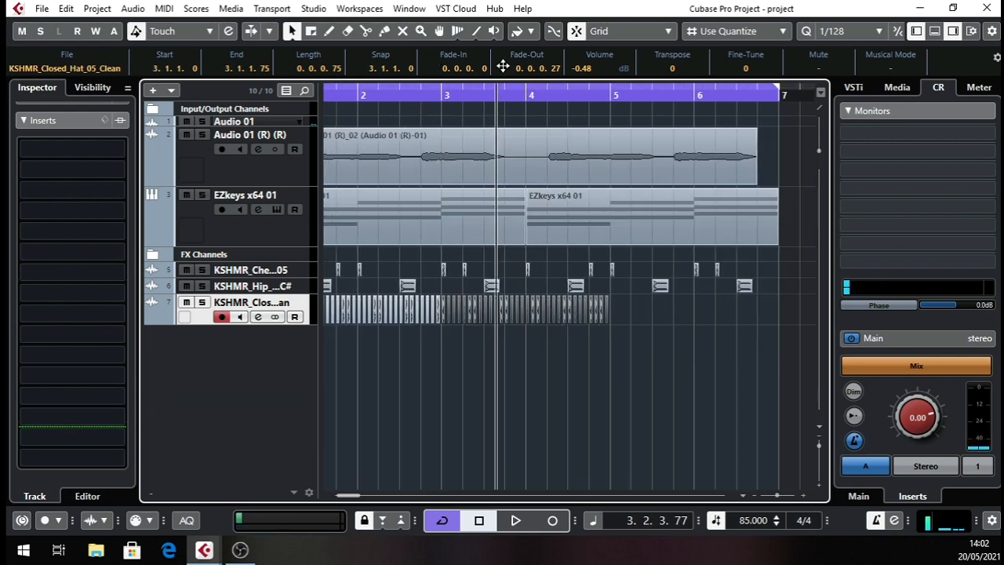
# Duplicate the closed hats of bars 3 and 4, place the copies starting at 5.1.1.0, and return the playhead to the project start.
pyautogui.moveTo(588, 94); pyautogui.dragTo(585, 141)
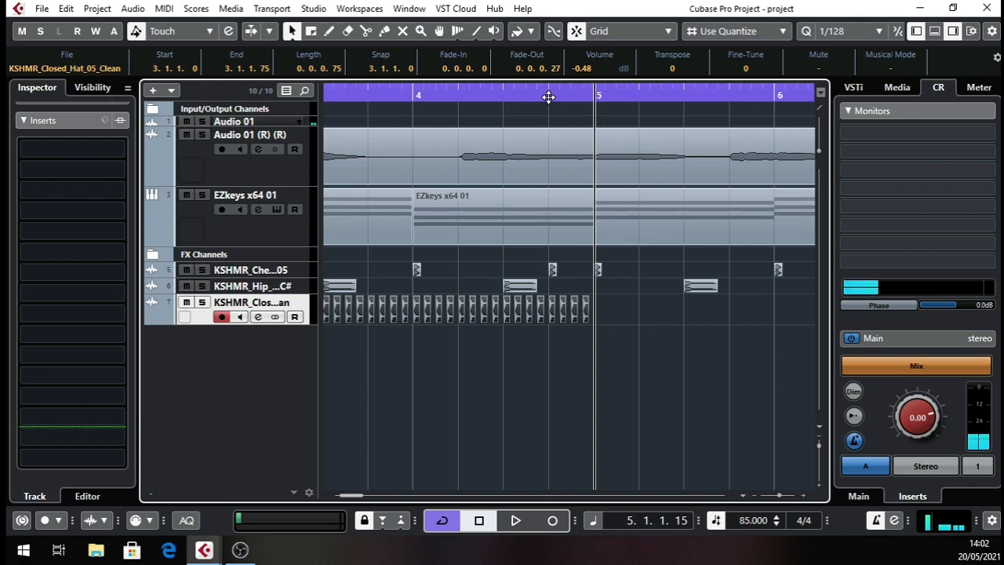
pyautogui.moveTo(547, 96); pyautogui.dragTo(376, 123)
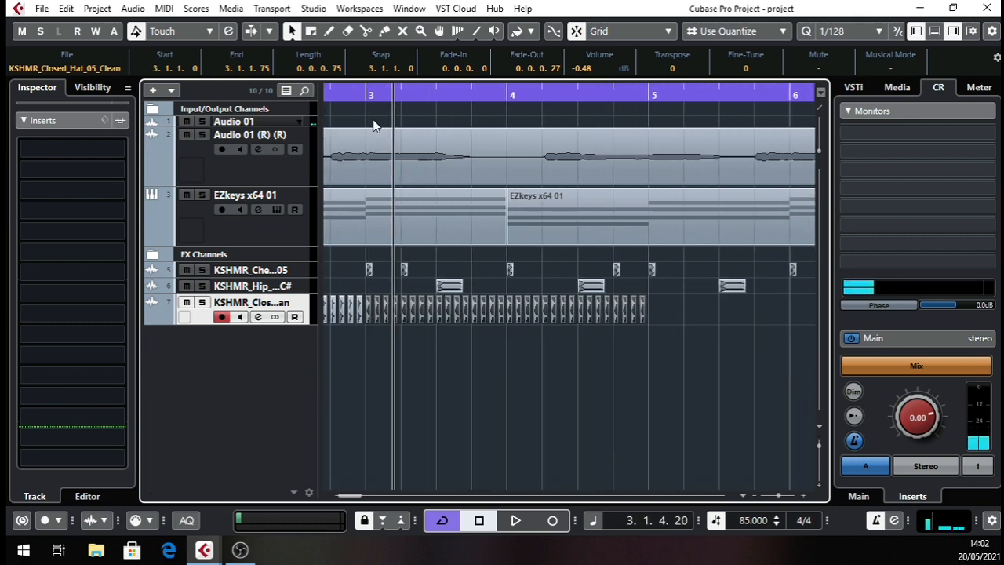
pyautogui.moveTo(659, 316); pyautogui.dragTo(366, 332)
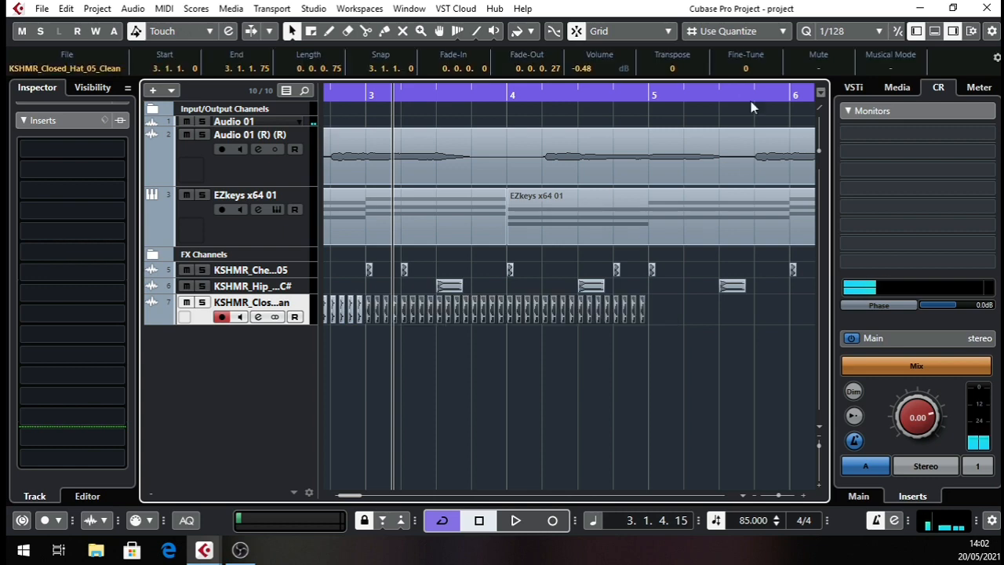
pyautogui.moveTo(655, 102); pyautogui.dragTo(503, 143)
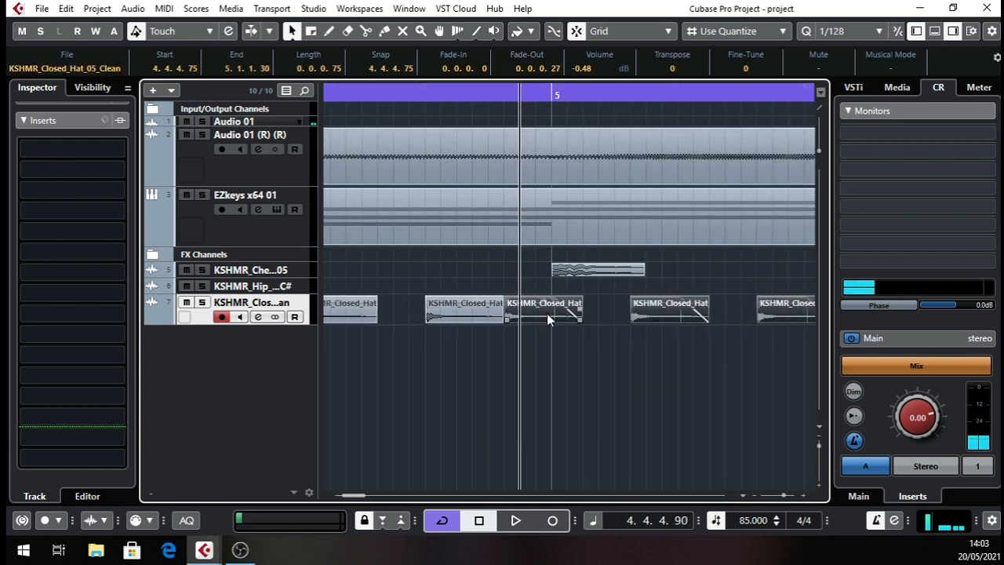
pyautogui.moveTo(547, 313); pyautogui.dragTo(593, 320)
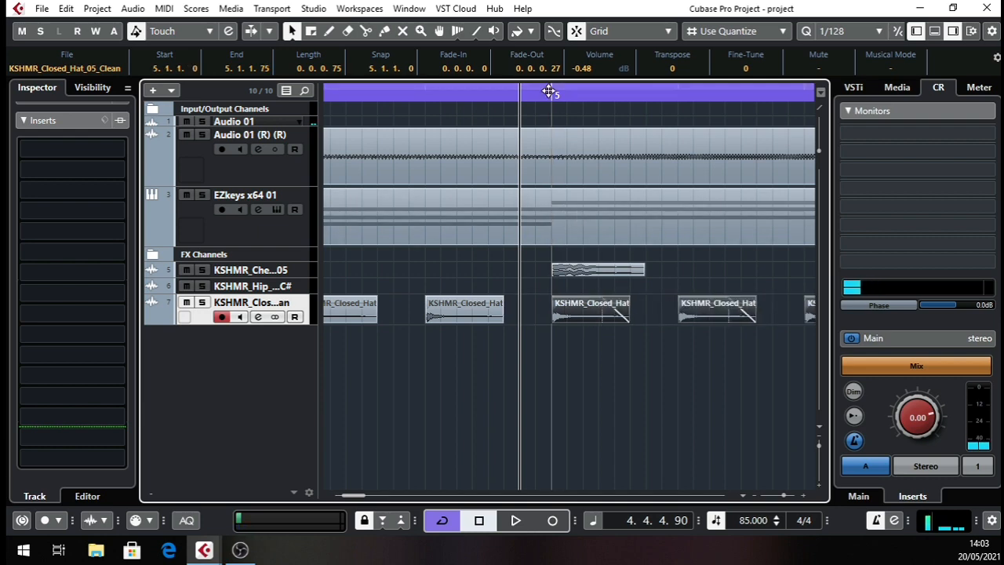
pyautogui.moveTo(550, 95); pyautogui.dragTo(514, 11)
pyautogui.press('.')
pyautogui.moveTo(362, 84); pyautogui.dragTo(330, 129)
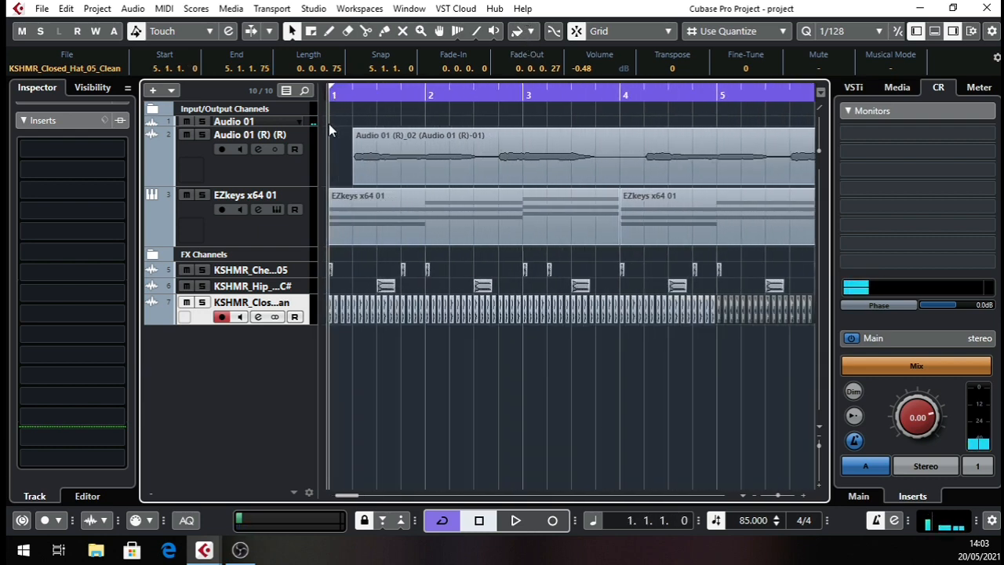
# Open the closed hat track's channel settings and lower its fader to -15.4 dB during playback.
pyautogui.click(256, 319)
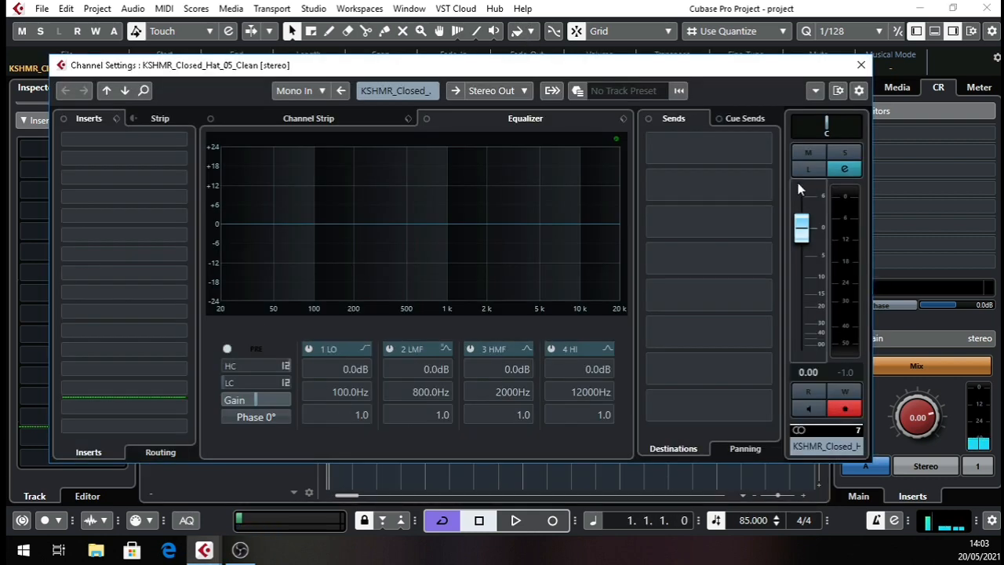
pyautogui.moveTo(803, 233); pyautogui.dragTo(808, 272)
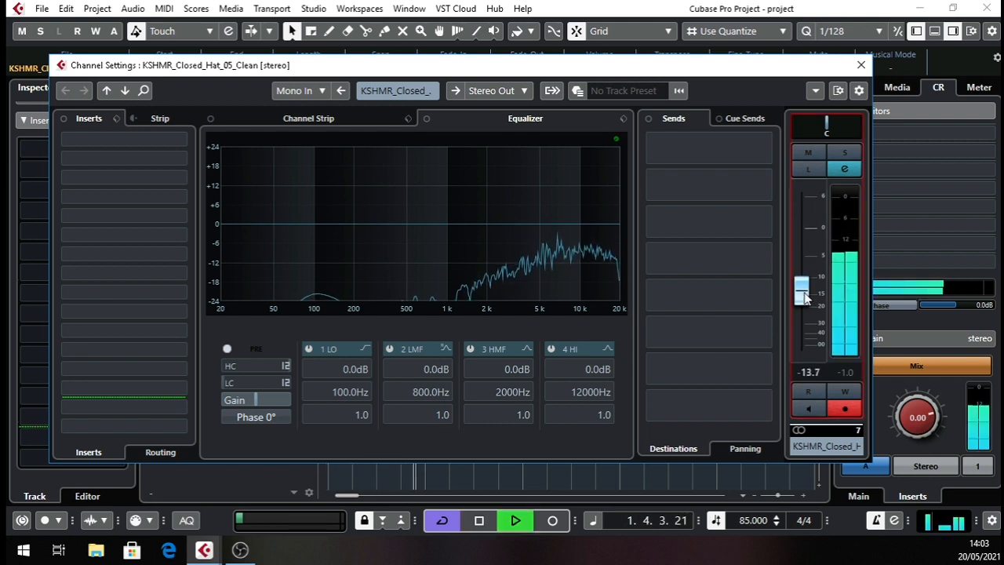
pyautogui.moveTo(804, 295); pyautogui.dragTo(802, 293)
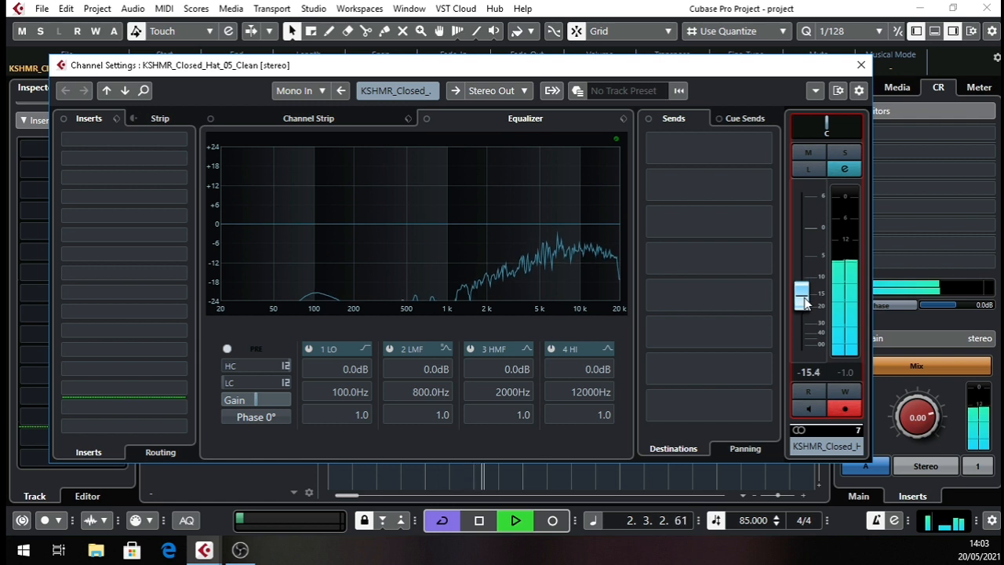
# Enable the closed hat channel's low-cut filter, sweep it up to above 1 kHz, and close the channel settings.
pyautogui.click(228, 384)
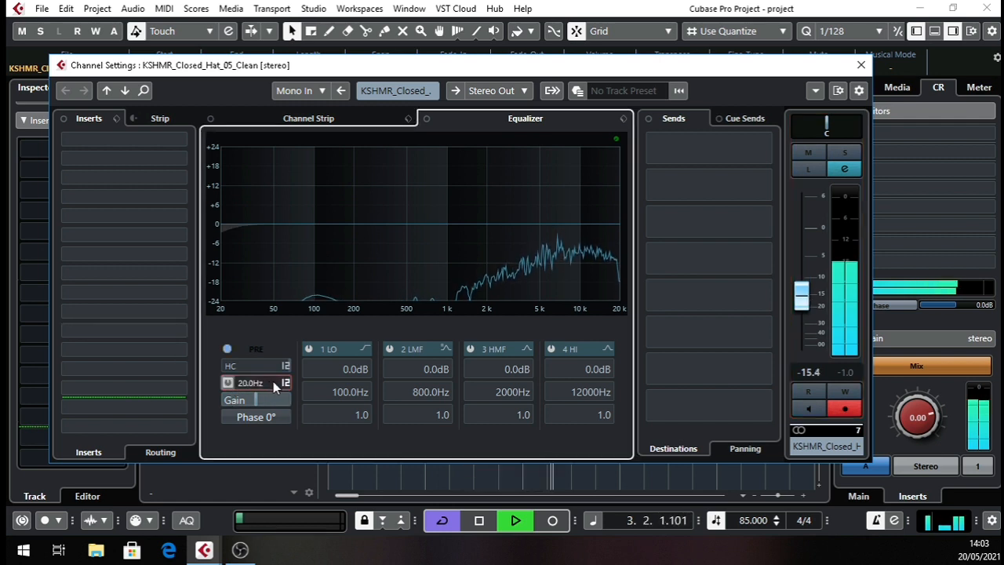
pyautogui.moveTo(275, 385); pyautogui.dragTo(328, 372)
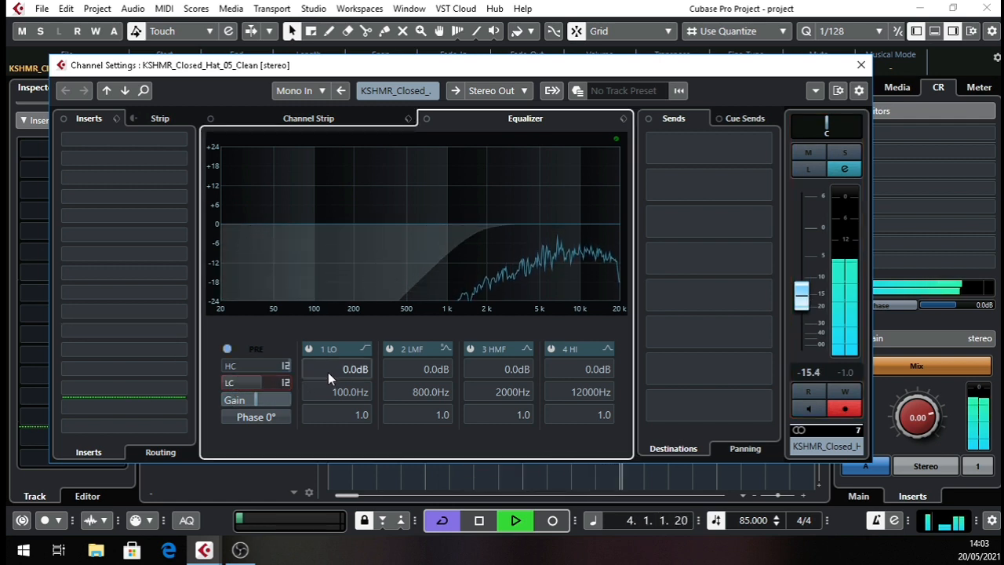
pyautogui.click(807, 304)
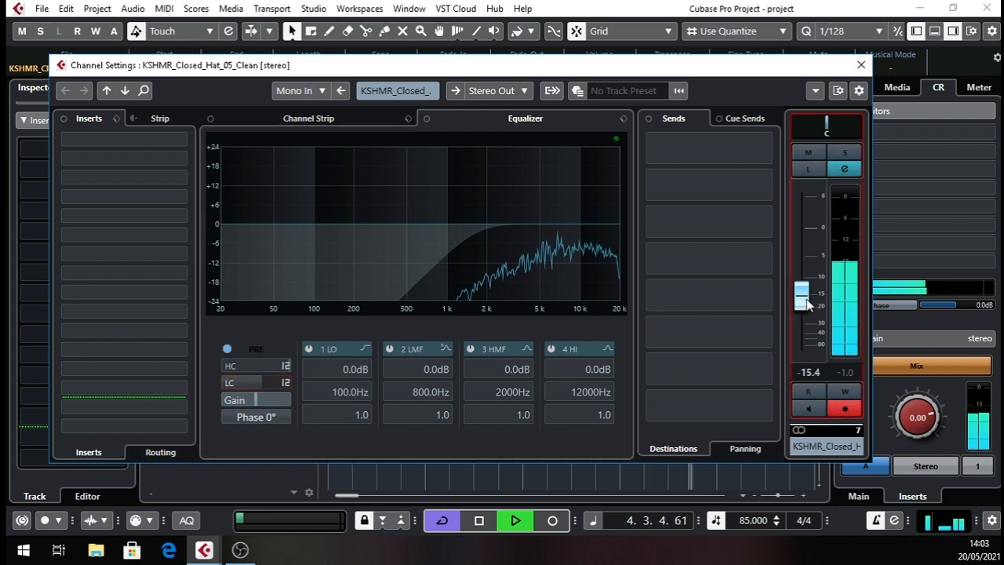
pyautogui.click(860, 65)
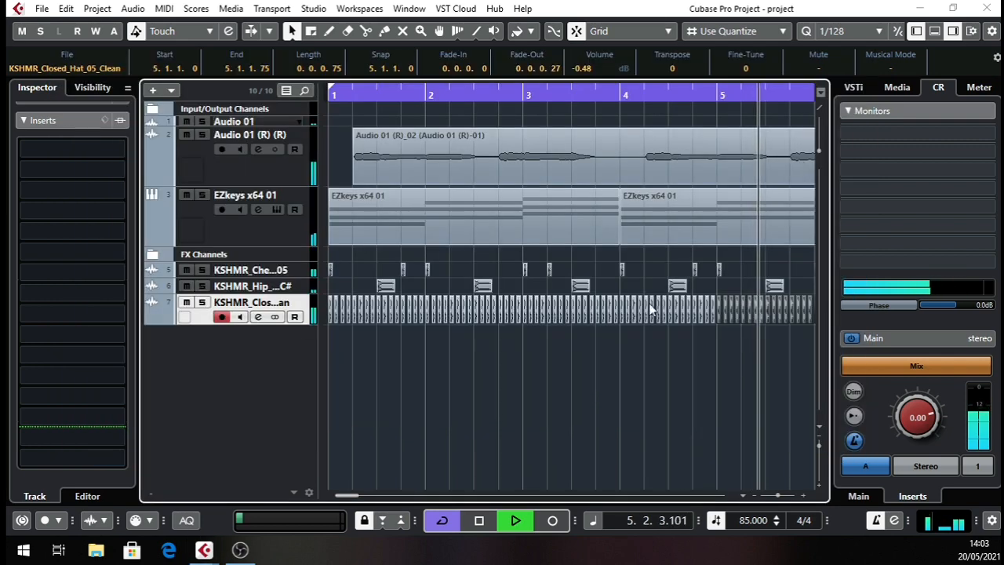
# Play the arrangement and examine the full closed hat pattern, then its spacing in bar 1 up close.
pyautogui.press('g')
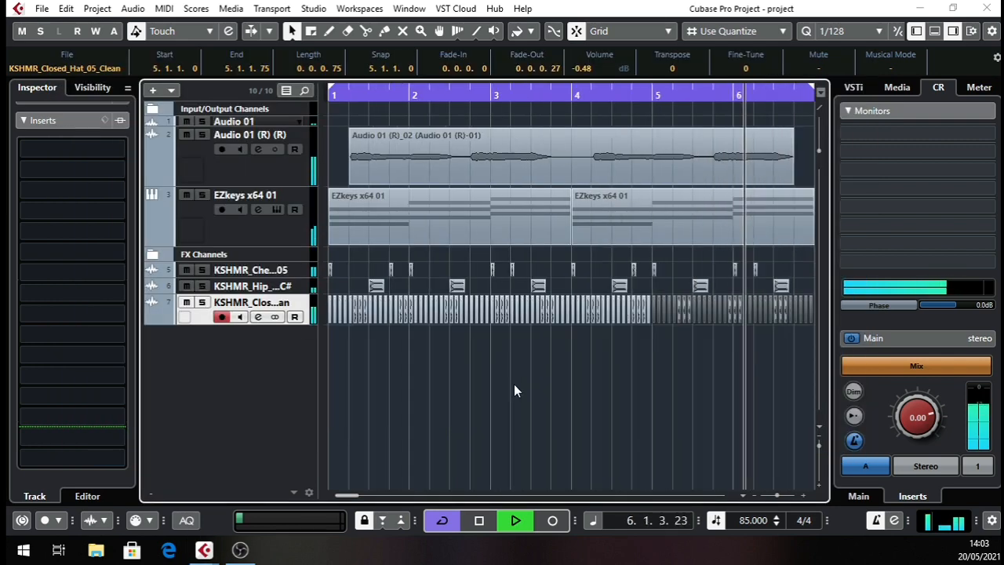
pyautogui.press('g')
pyautogui.press('g')
pyautogui.press('g')
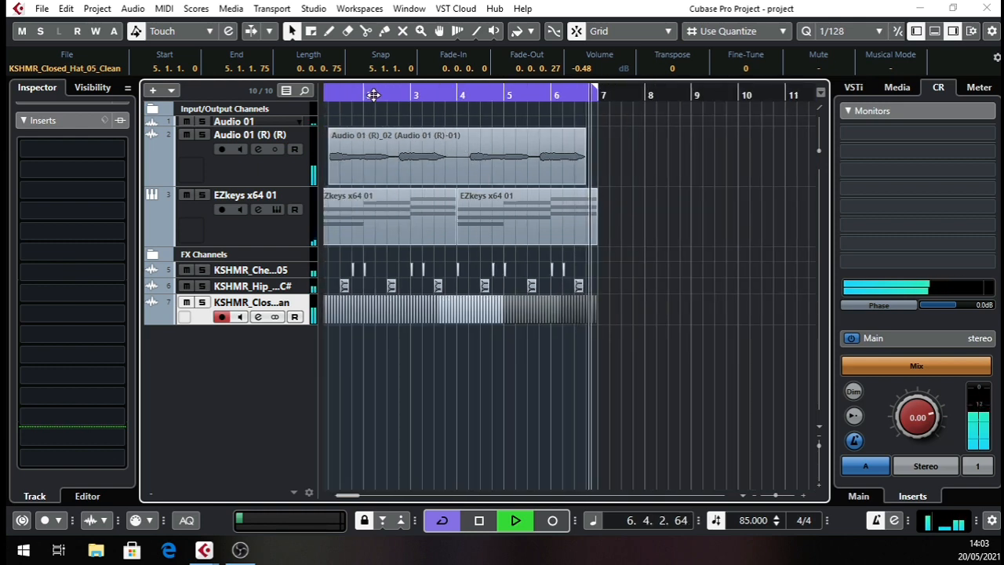
pyautogui.press('h')
pyautogui.press('h')
pyautogui.press('h')
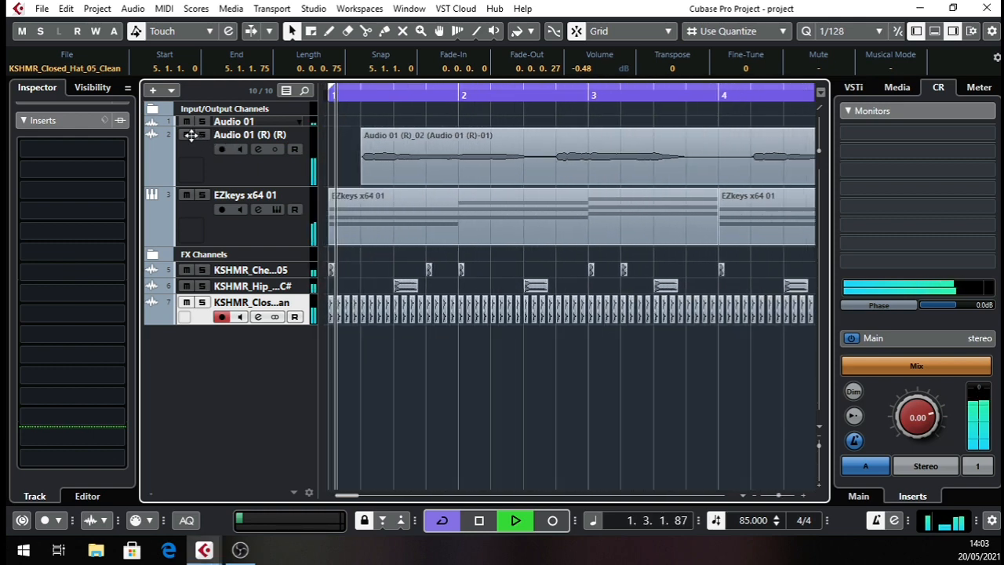
pyautogui.press('space')
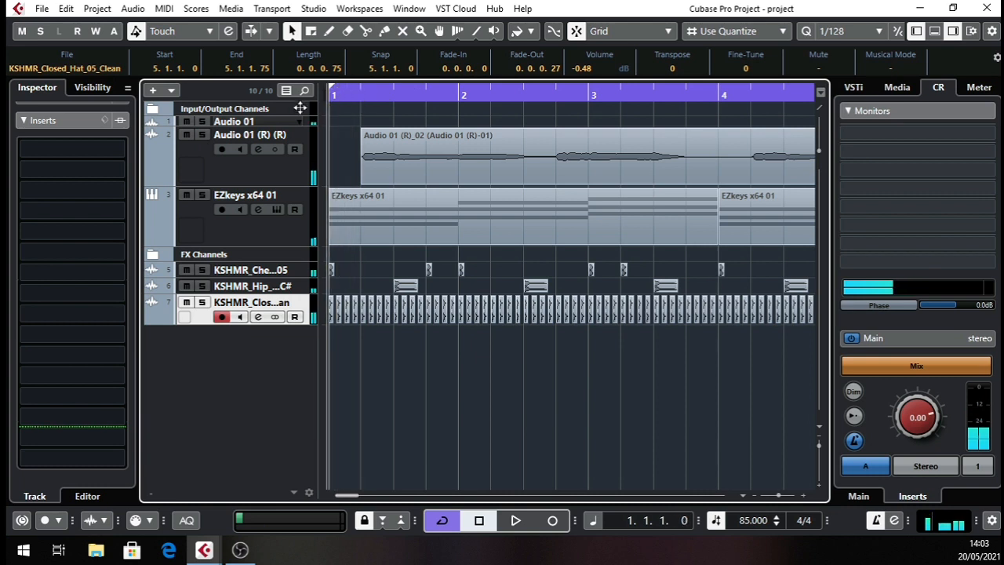
pyautogui.press('h')
pyautogui.press('h')
pyautogui.press('h')
pyautogui.press('space')
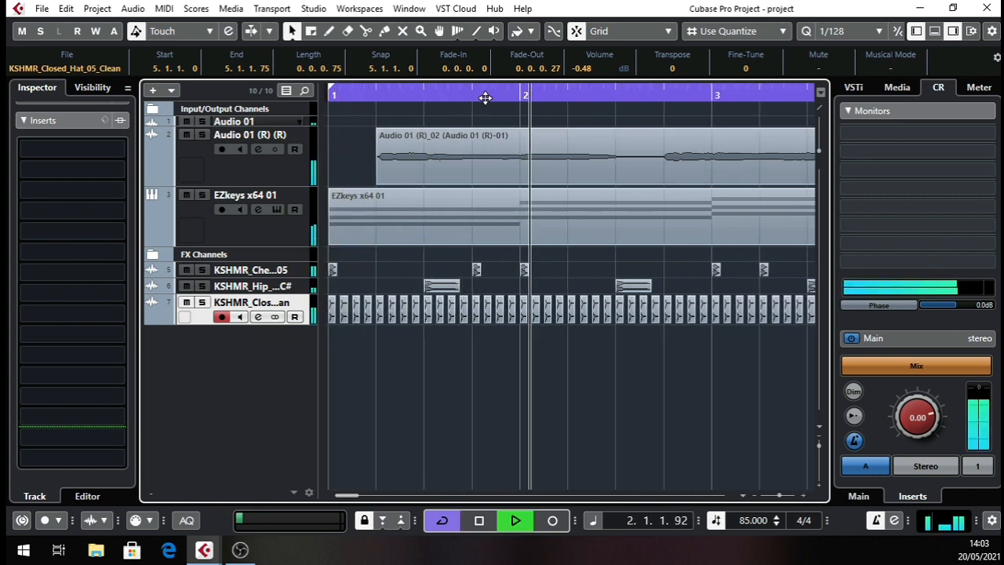
pyautogui.press('h')
pyautogui.press('space')
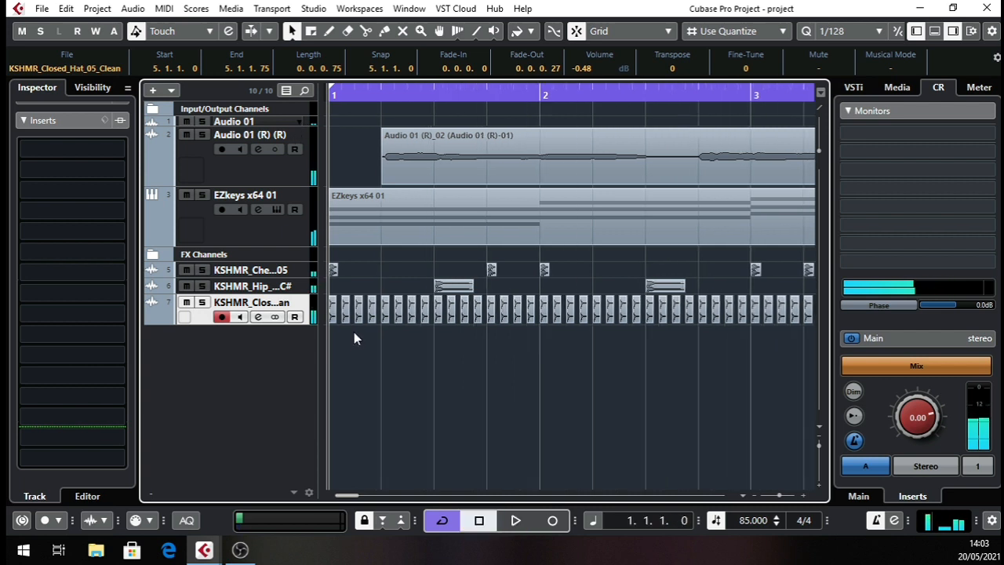
# Delete every second closed hat in beats 1 to 3 of bar 1, keeping all four in beat 4, and audition it.
pyautogui.press('space')
pyautogui.click(345, 313)
pyautogui.press('space')
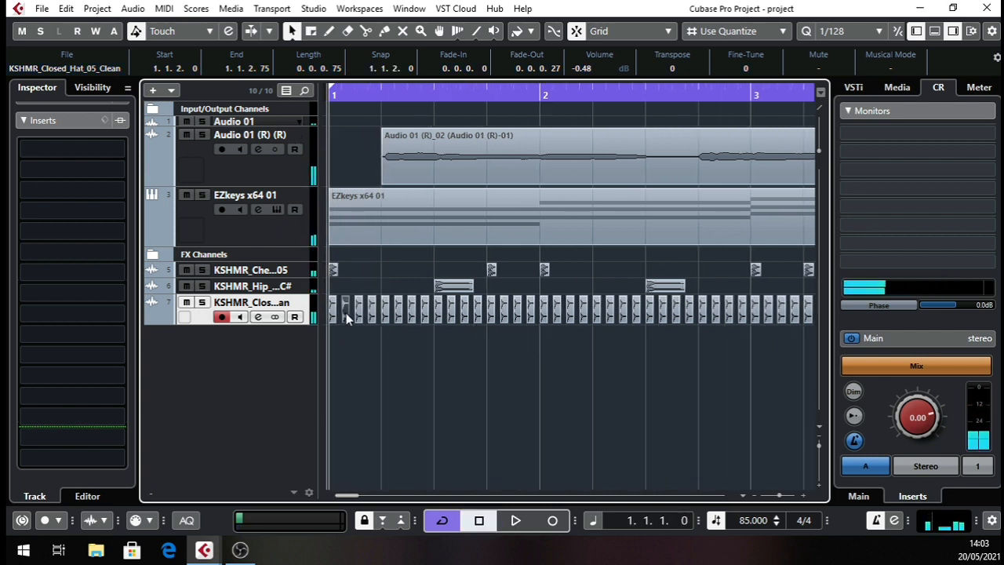
pyautogui.click(400, 336)
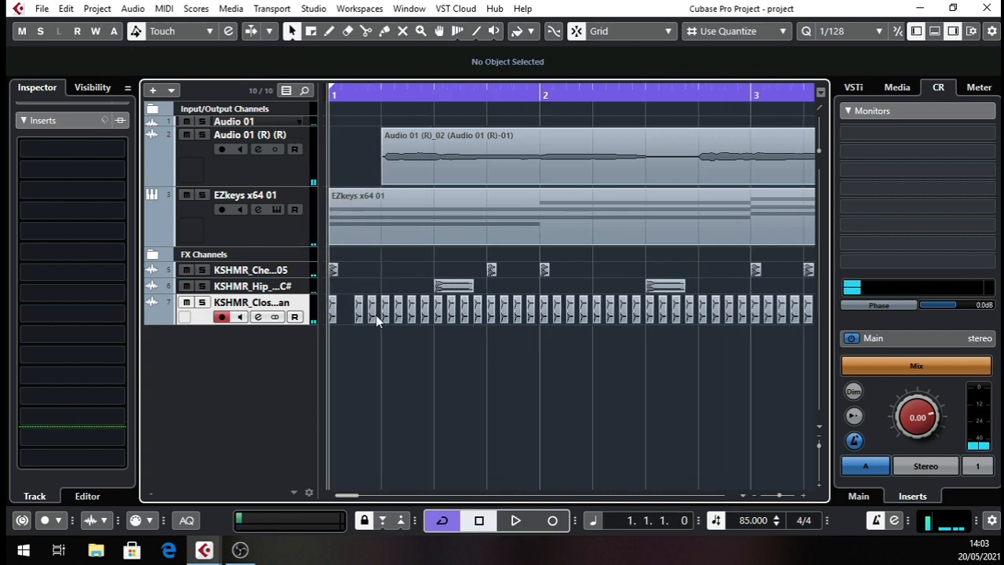
pyautogui.click(376, 315)
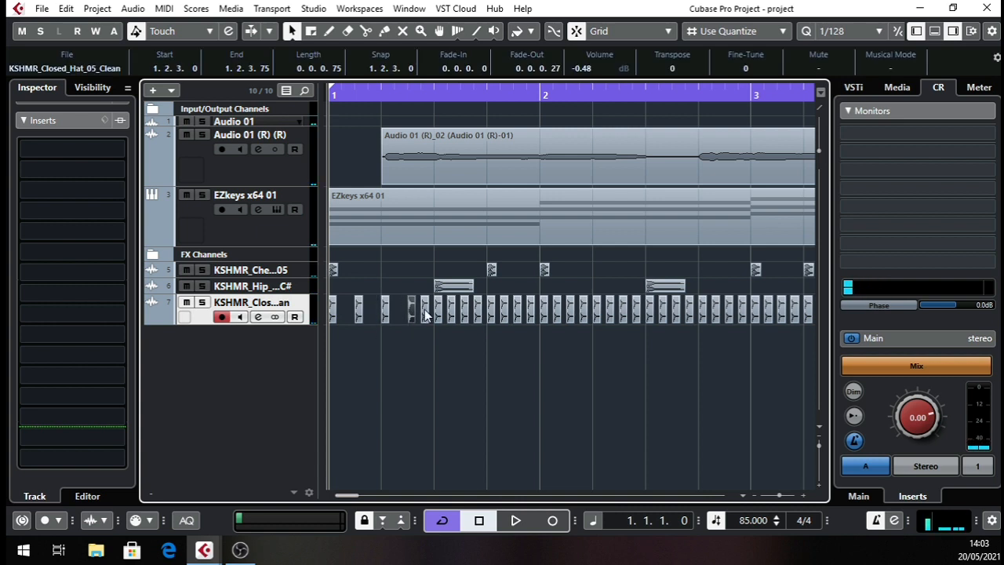
pyautogui.press('space')
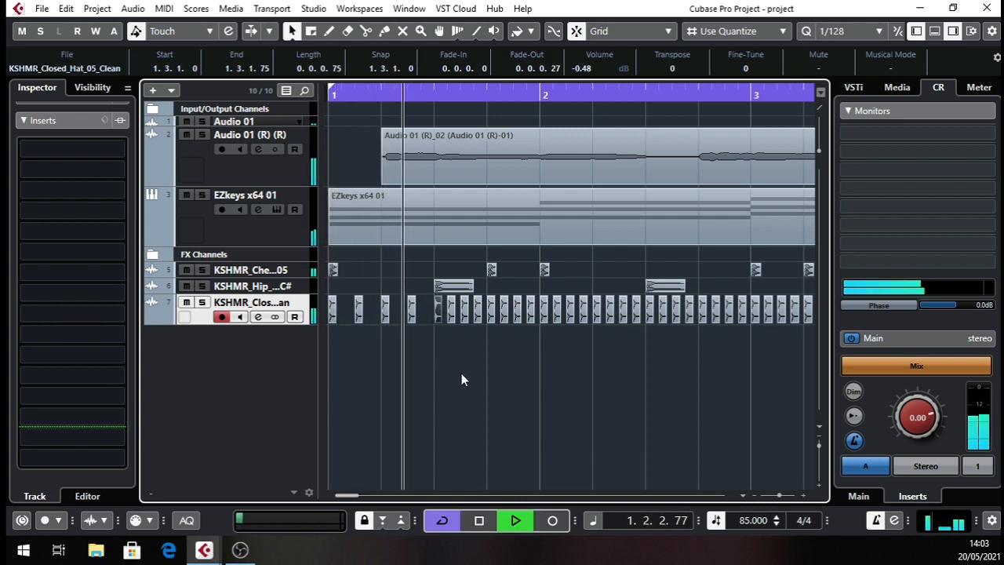
pyautogui.press('space')
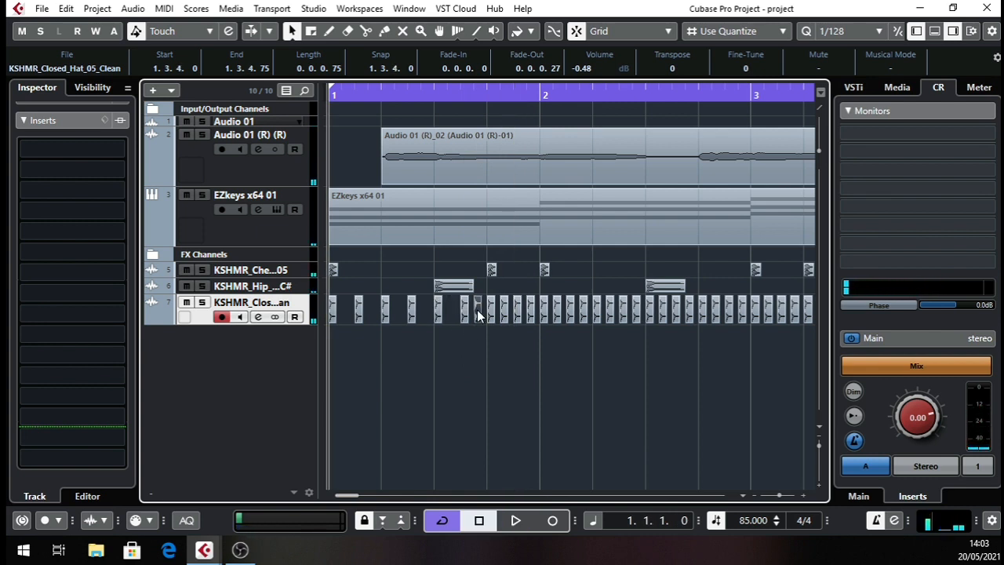
pyautogui.press('space')
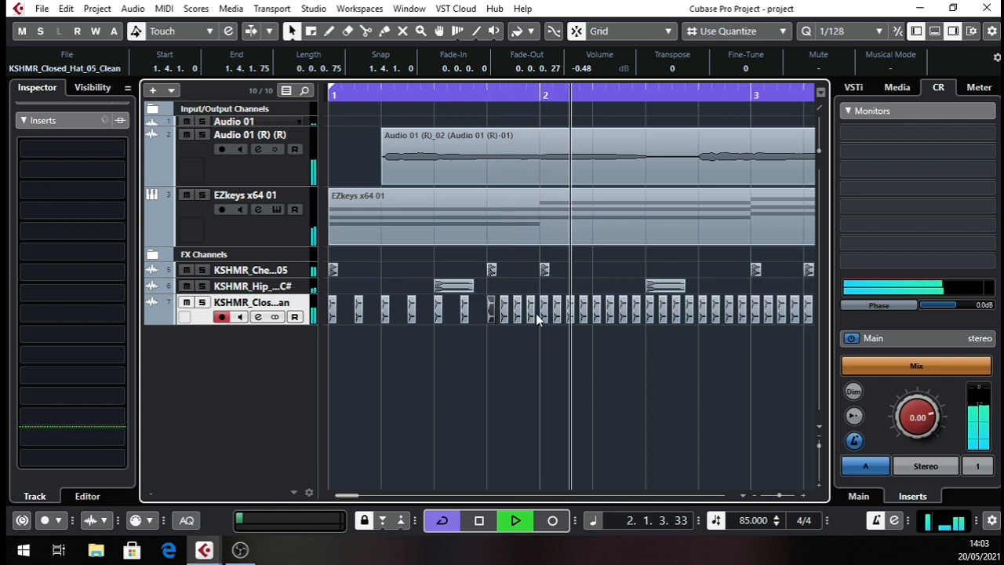
pyautogui.press('space')
pyautogui.press('space')
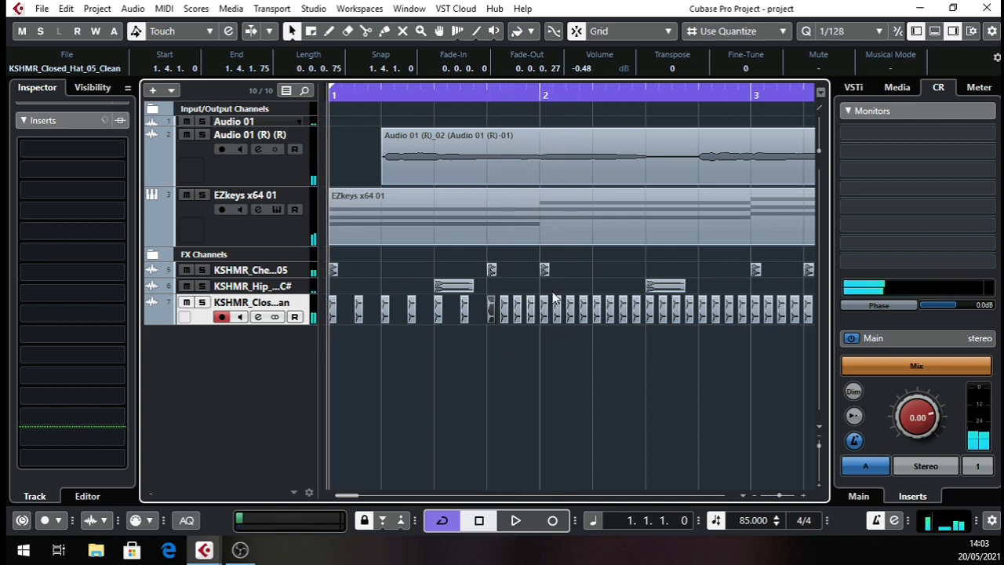
# Delete every second closed hat in beats 1 to 3 of bar 2, keeping all four in beat 4.
pyautogui.click(556, 315)
pyautogui.moveTo(557, 315); pyautogui.dragTo(585, 326)
pyautogui.moveTo(611, 286); pyautogui.dragTo(616, 322)
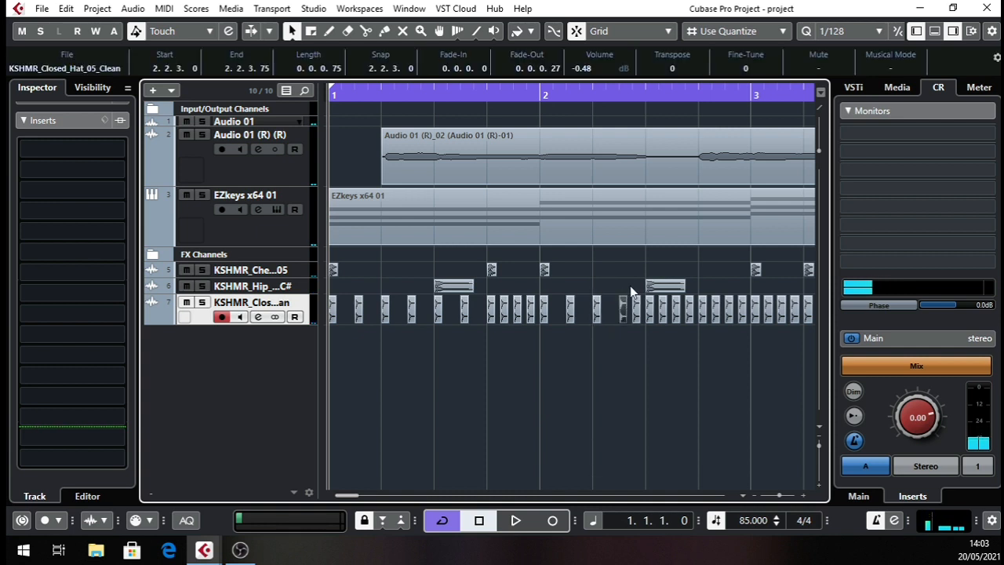
pyautogui.click(637, 315)
pyautogui.press('Delete')
pyautogui.hscroll(3, 669, 322)
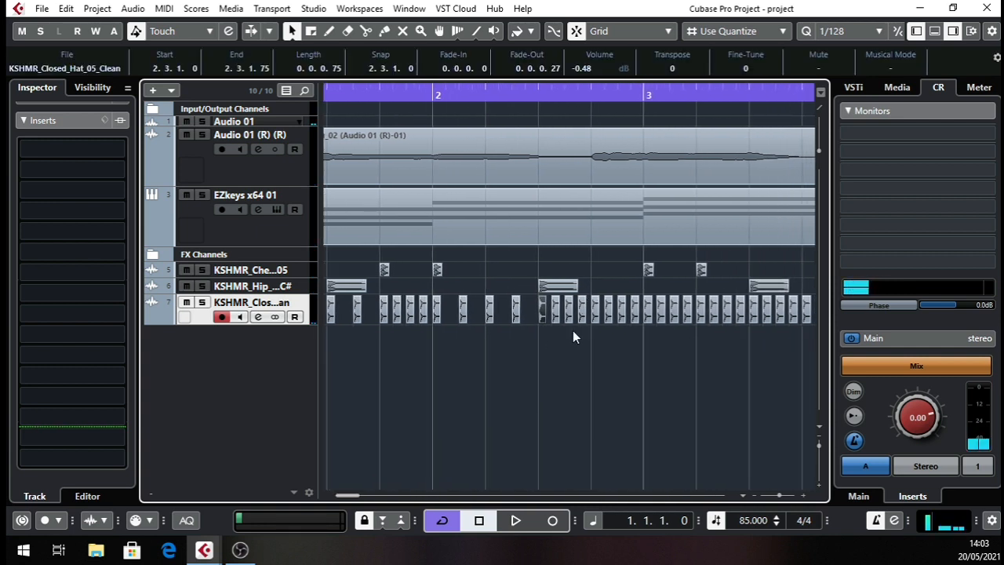
pyautogui.moveTo(558, 333); pyautogui.dragTo(576, 344)
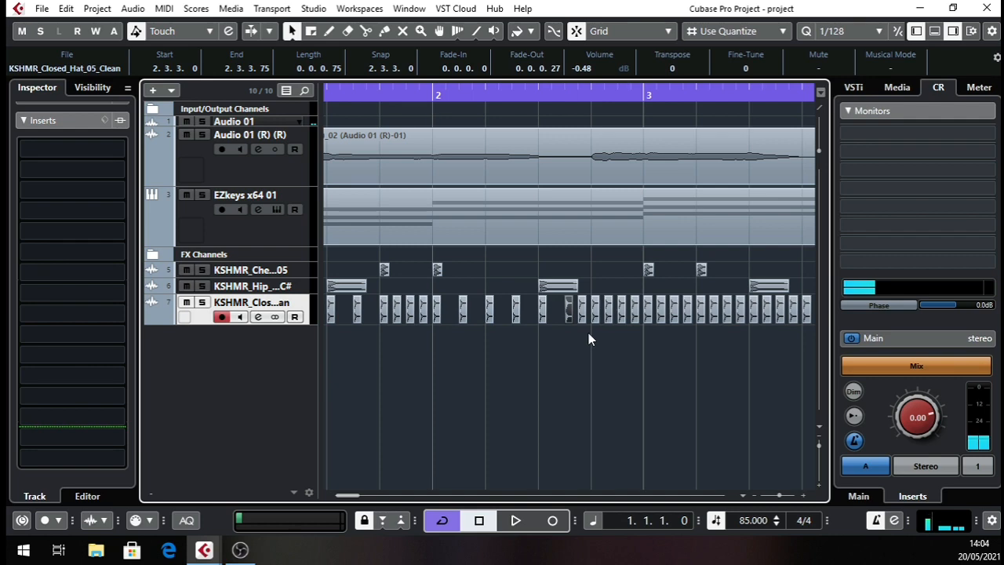
pyautogui.click(583, 316)
pyautogui.press('Delete')
pyautogui.click(595, 316)
# Delete all closed hats from bar 3 onward.
pyautogui.hscroll(3, 610, 347)
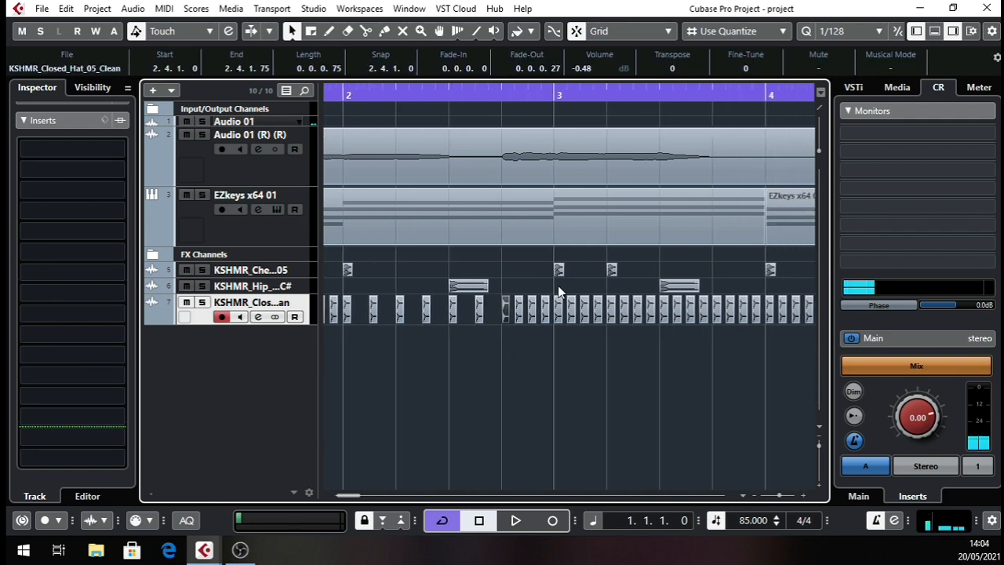
pyautogui.moveTo(558, 287); pyautogui.dragTo(590, 345)
pyautogui.press('Delete')
pyautogui.moveTo(521, 96); pyautogui.dragTo(503, 79)
pyautogui.moveTo(727, 312); pyautogui.dragTo(422, 330)
# Copy the thinned closed hats of bars 1 and 2, paste them, and align the copies to start at 3.1.1.0.
pyautogui.moveTo(386, 121); pyautogui.dragTo(248, 172)
pyautogui.moveTo(545, 322); pyautogui.dragTo(196, 340)
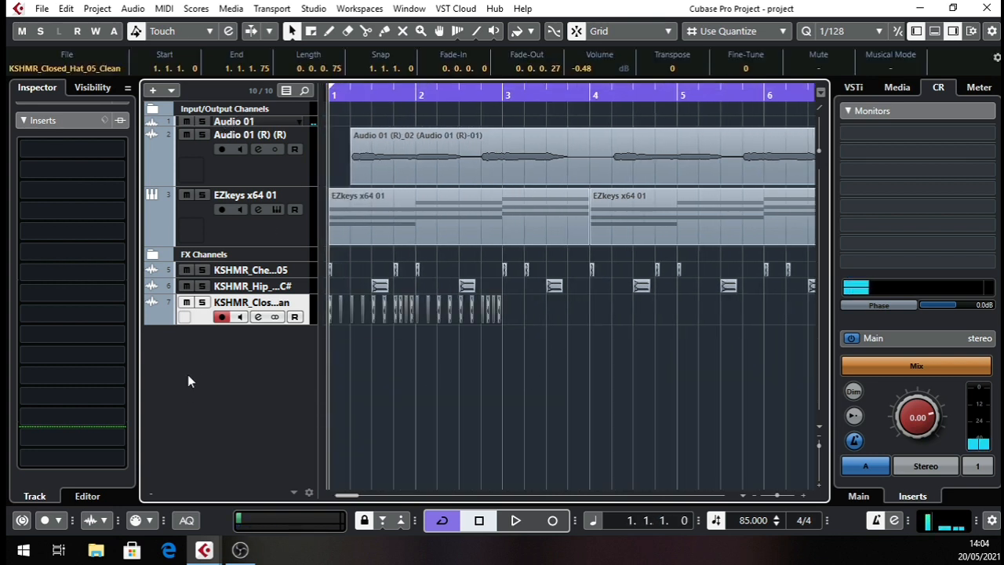
pyautogui.moveTo(497, 93); pyautogui.dragTo(484, 193)
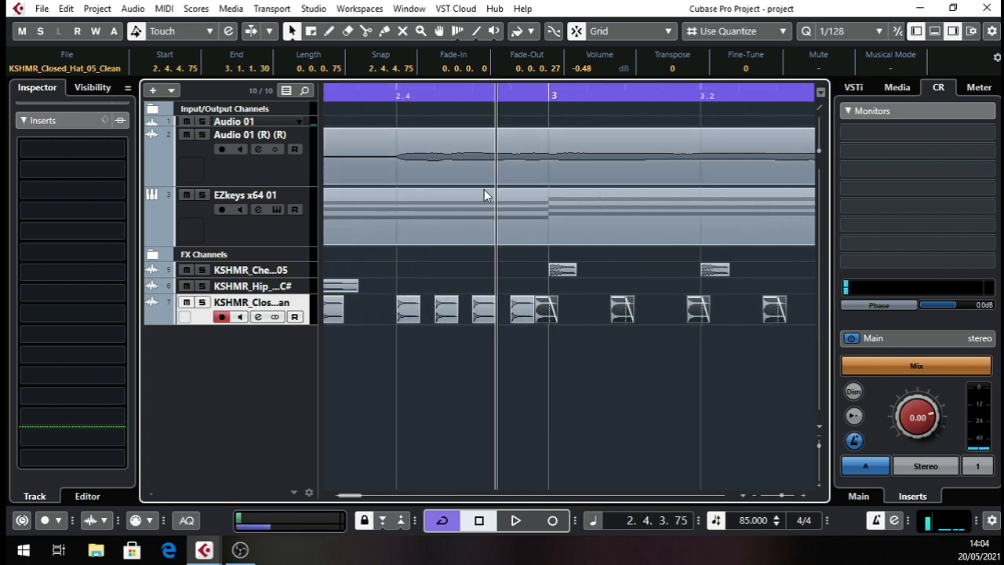
pyautogui.click(546, 314)
pyautogui.moveTo(547, 314); pyautogui.dragTo(559, 309)
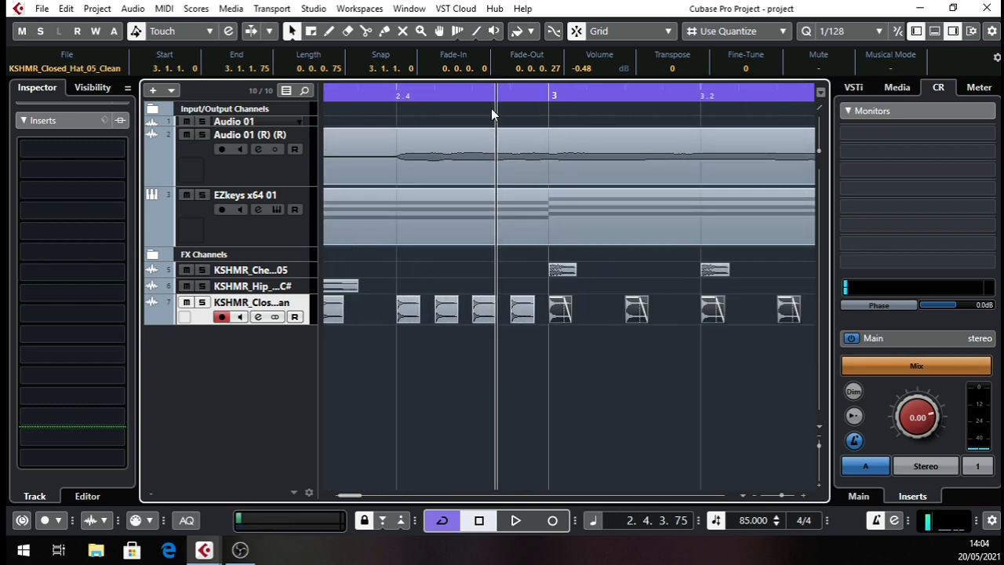
# Copy the closed hats of bars 1 to 4 and paste them at 5.1.1.0.
pyautogui.moveTo(491, 96); pyautogui.dragTo(297, 92)
pyautogui.moveTo(557, 318); pyautogui.dragTo(175, 331)
pyautogui.moveTo(518, 95); pyautogui.dragTo(473, 363)
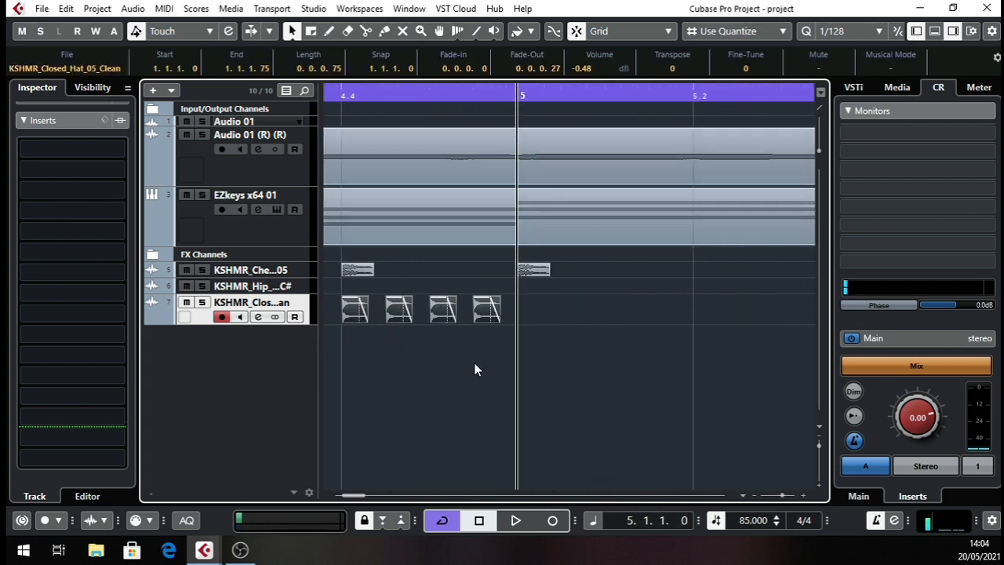
pyautogui.hotkey('ctrl', 'v')
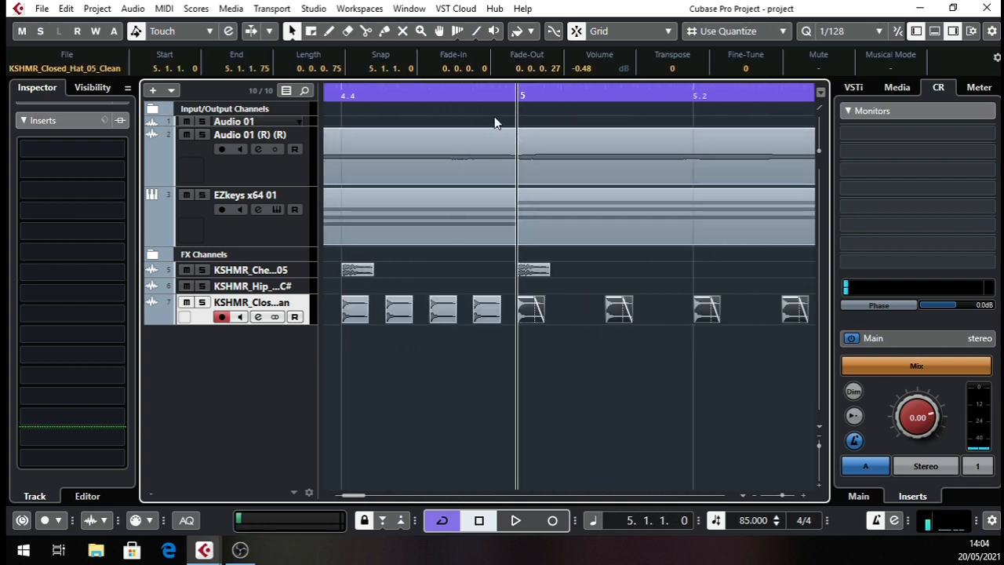
# Delete the surplus closed hats from 7.1.1.0 onward so the pattern ends with bar 6.
pyautogui.moveTo(490, 93); pyautogui.dragTo(485, 58)
pyautogui.hscroll(3, 475, 317)
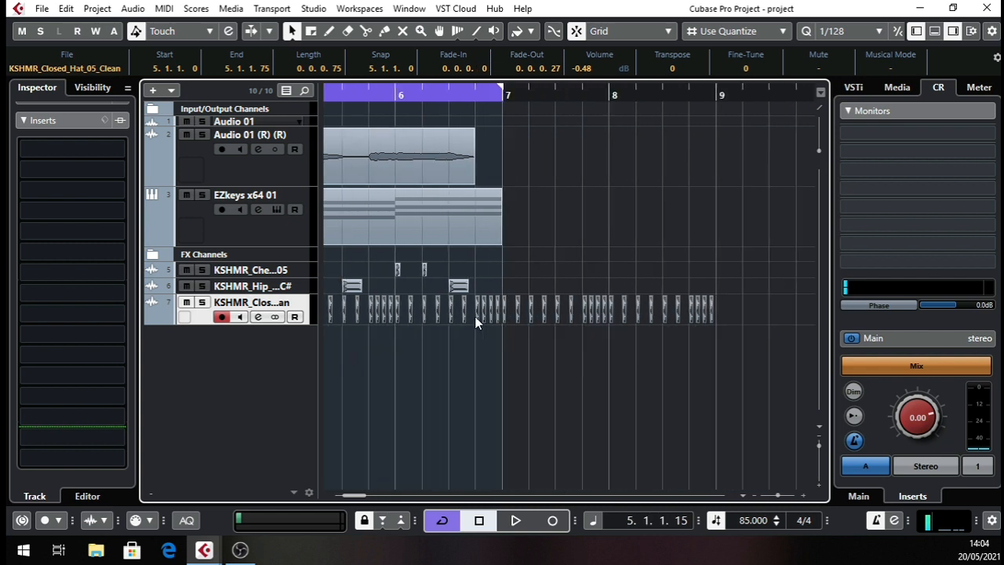
pyautogui.hscroll(1, 475, 316)
pyautogui.moveTo(473, 285); pyautogui.dragTo(719, 321)
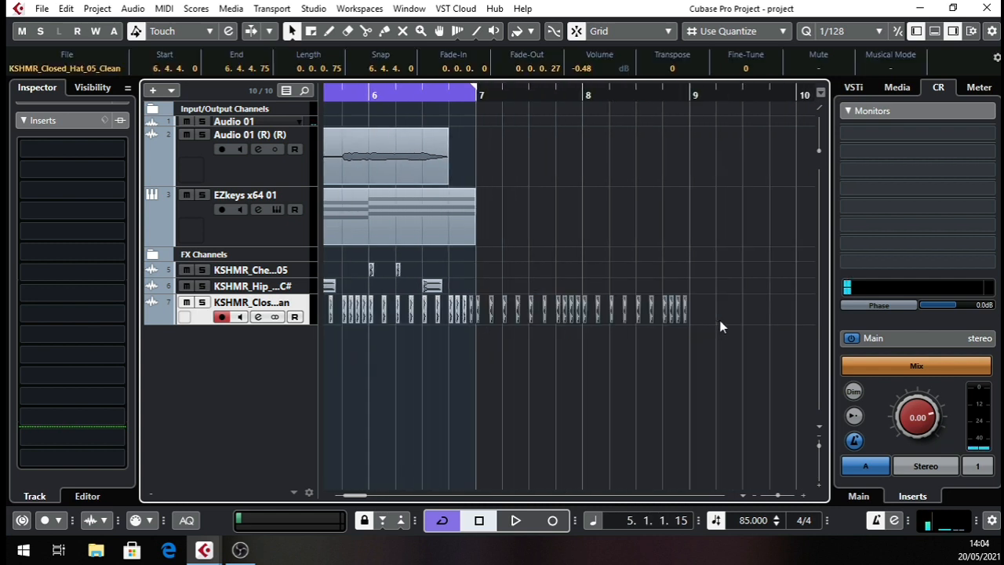
pyautogui.moveTo(475, 286); pyautogui.dragTo(861, 356)
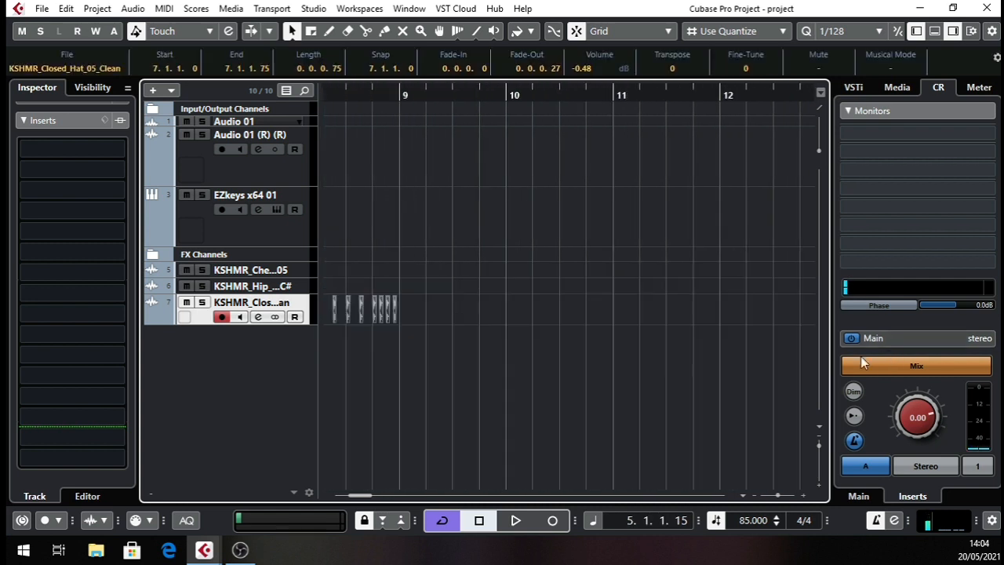
pyautogui.press('Delete')
# Play the arrangement from the project start and check the thinned hat pattern through bar 6.
pyautogui.moveTo(495, 94); pyautogui.dragTo(246, 352)
pyautogui.press('space')
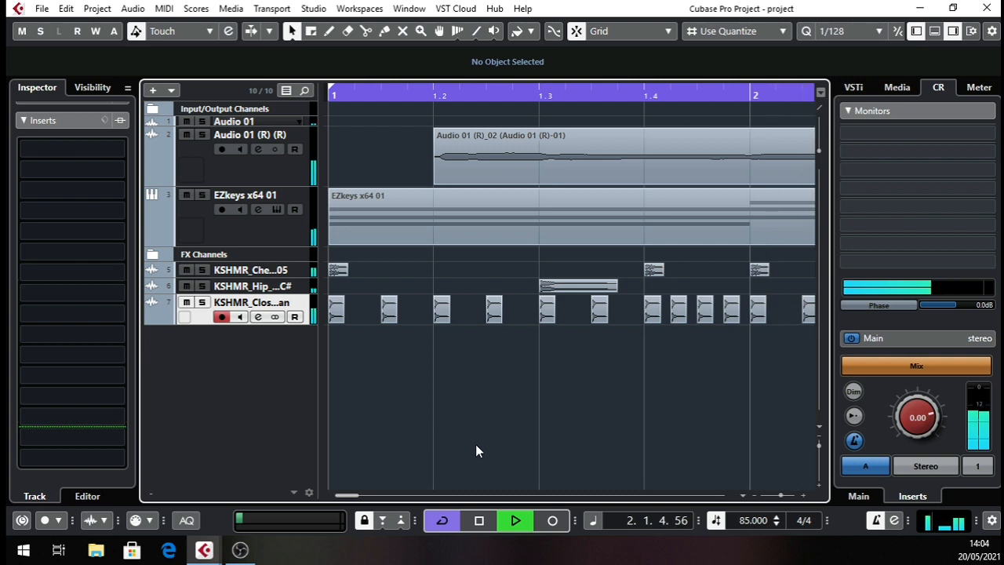
pyautogui.scroll(-7, 484, 455)
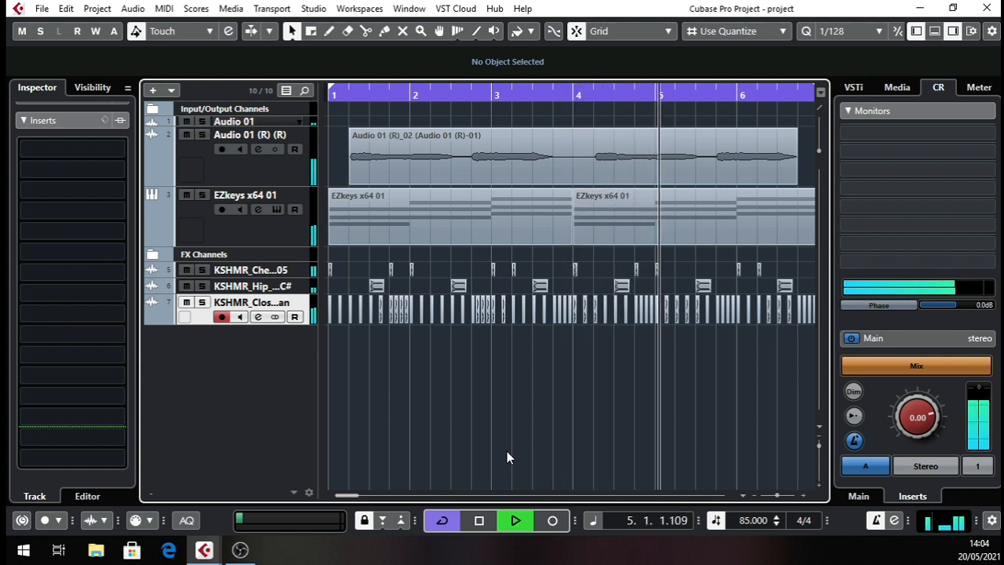
pyautogui.hscroll(5, 672, 385)
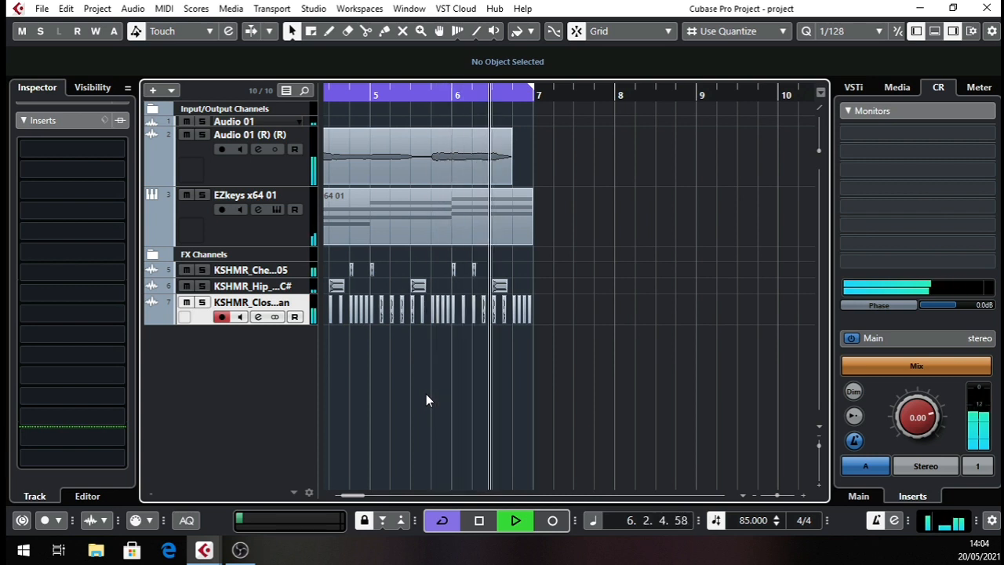
# Stop playback, start a media import from the Pool, and browse to the KSHMR_Shakers folder inside KSHMR_Percussion.
pyautogui.press('space')
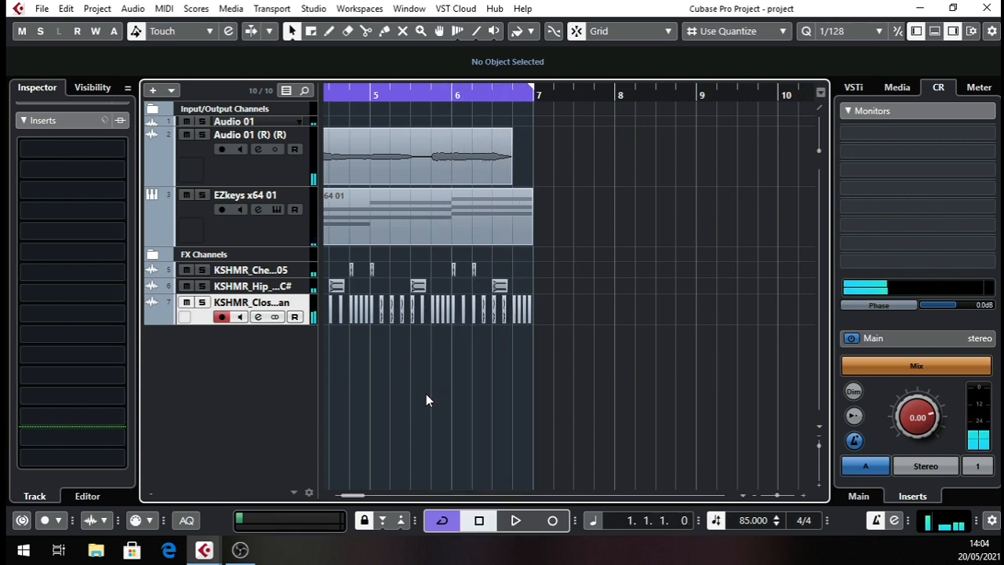
pyautogui.moveTo(426, 92); pyautogui.dragTo(63, 204)
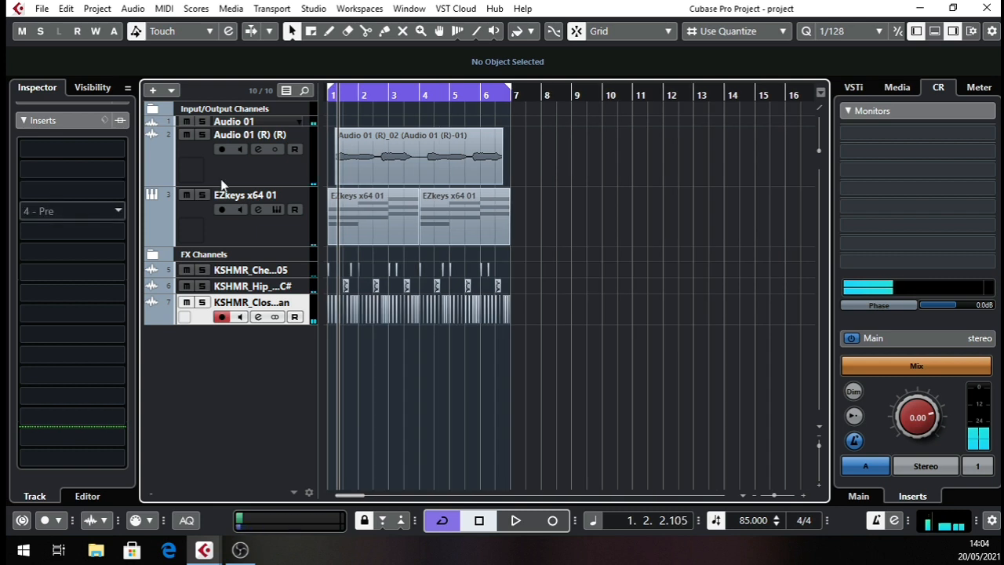
pyautogui.moveTo(355, 95); pyautogui.dragTo(231, 164)
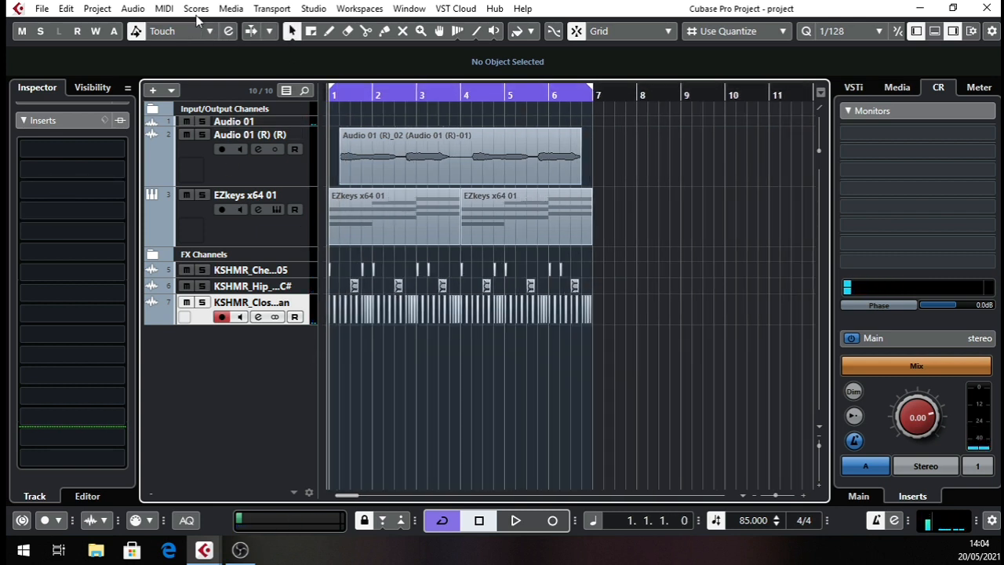
pyautogui.click(228, 8)
pyautogui.click(239, 24)
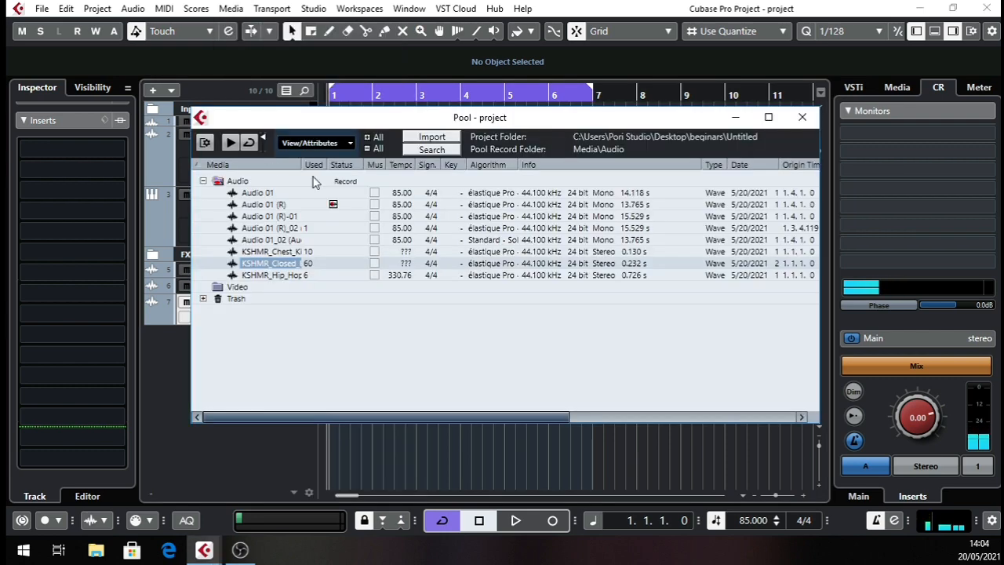
pyautogui.click(431, 139)
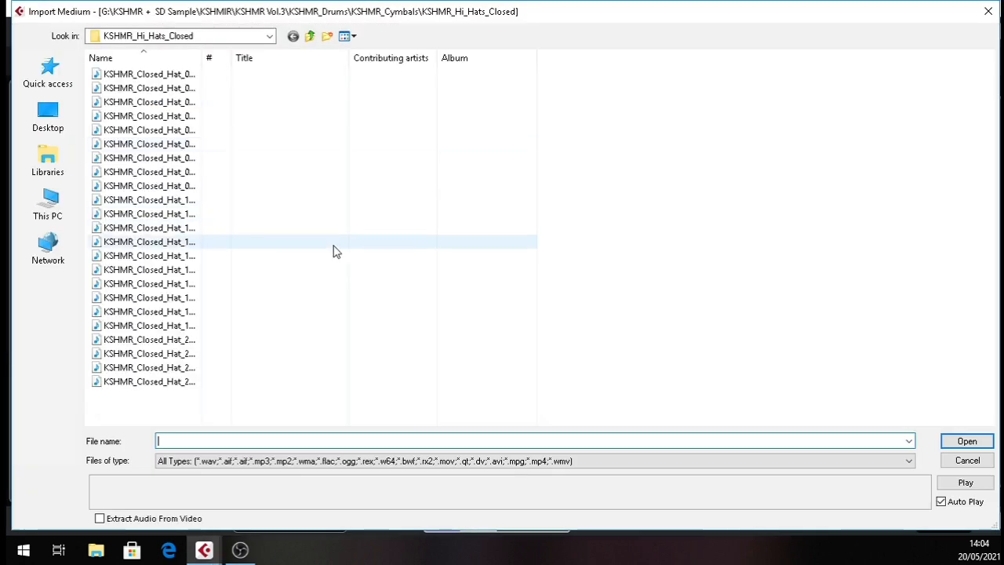
pyautogui.click(310, 37)
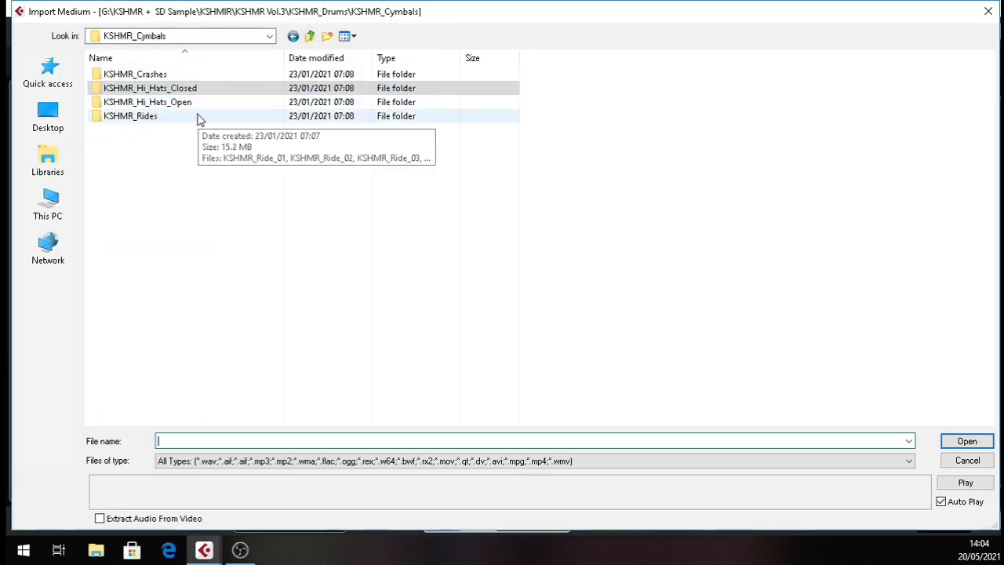
pyautogui.click(312, 37)
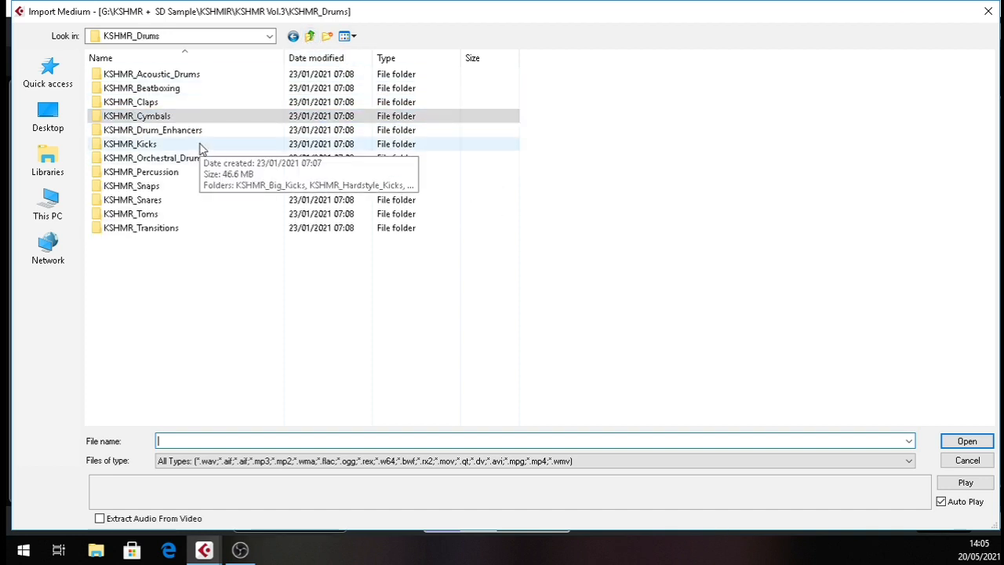
pyautogui.doubleClick(165, 146)
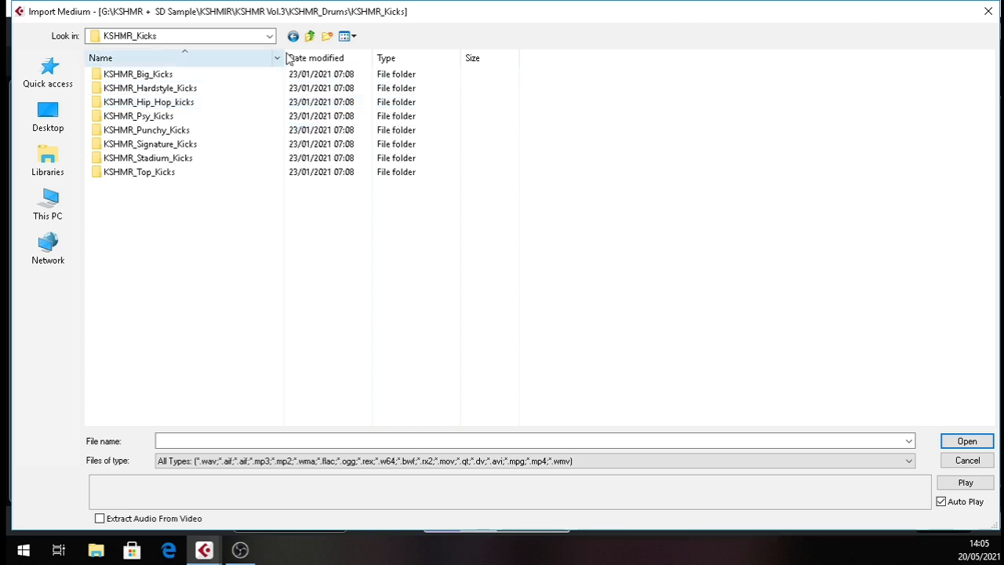
pyautogui.click(310, 36)
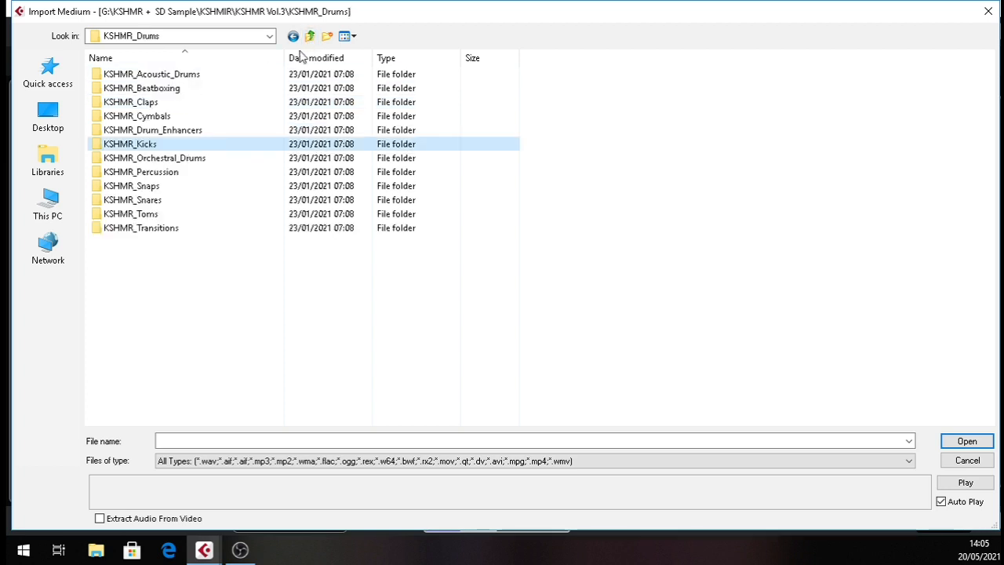
pyautogui.doubleClick(193, 171)
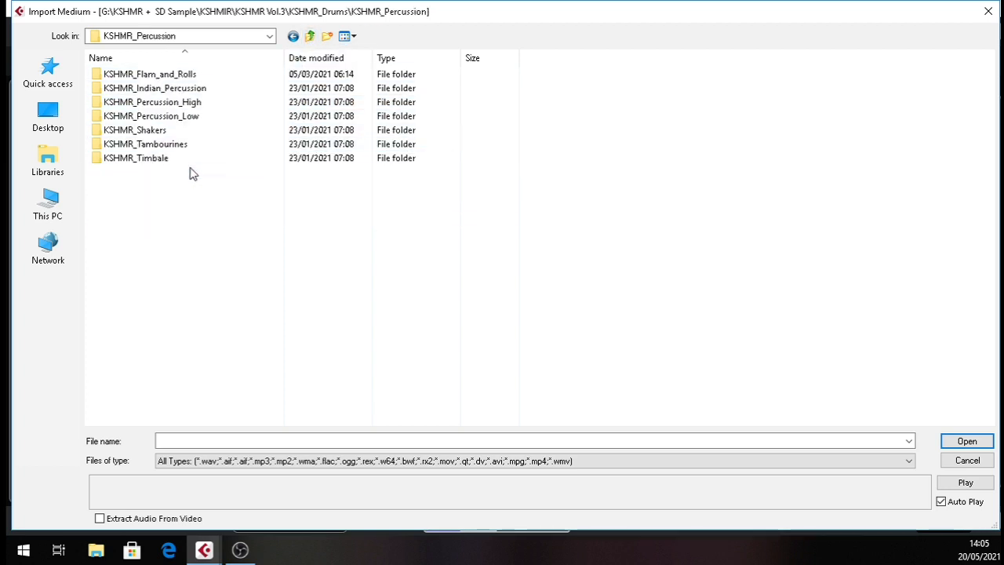
pyautogui.doubleClick(175, 130)
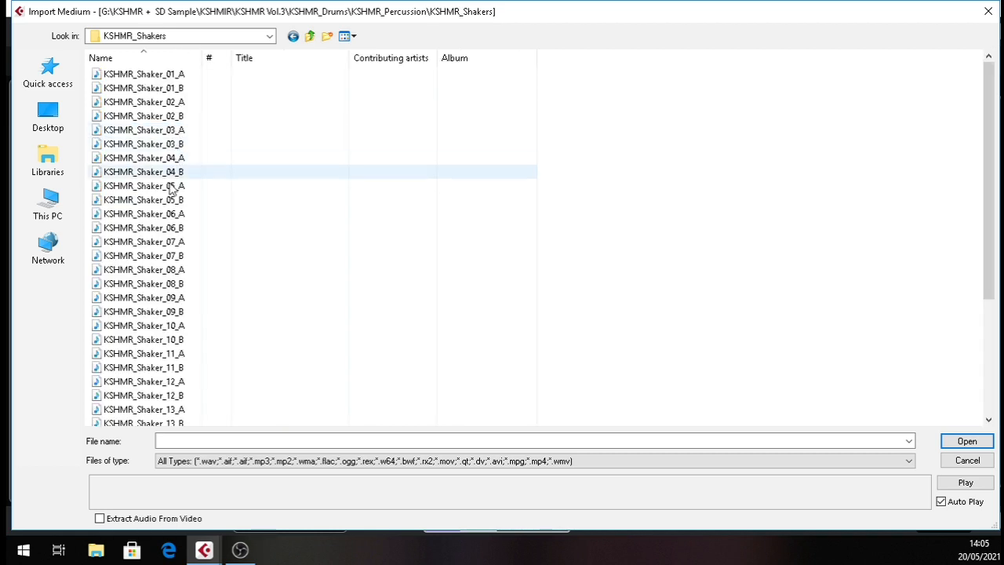
# Audition shaker samples, import KSHMR_Shaker_05_B with a copy in the working directory, and place it on a new track below the closed hats.
pyautogui.click(168, 186)
pyautogui.click(169, 157)
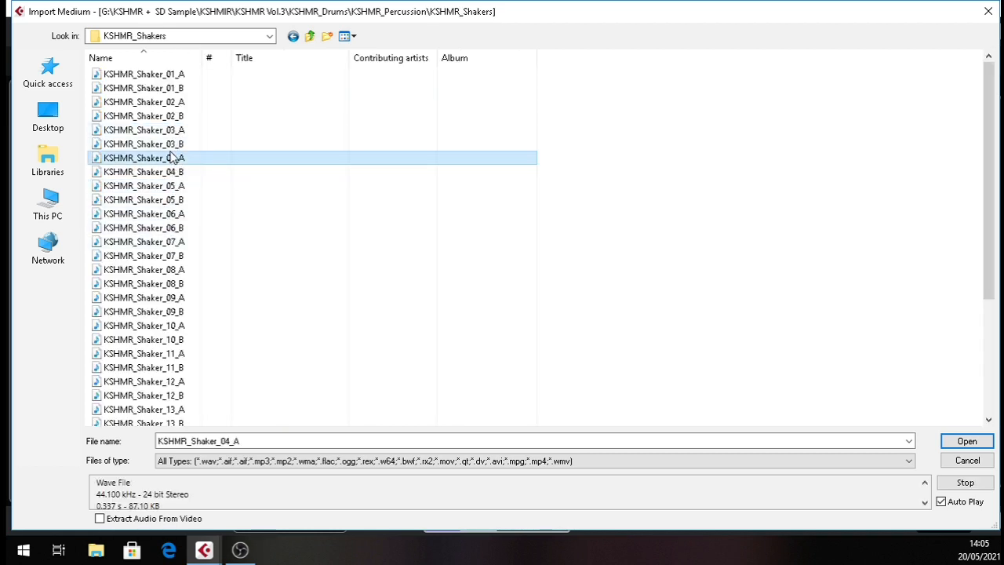
pyautogui.click(169, 199)
pyautogui.doubleClick(167, 200)
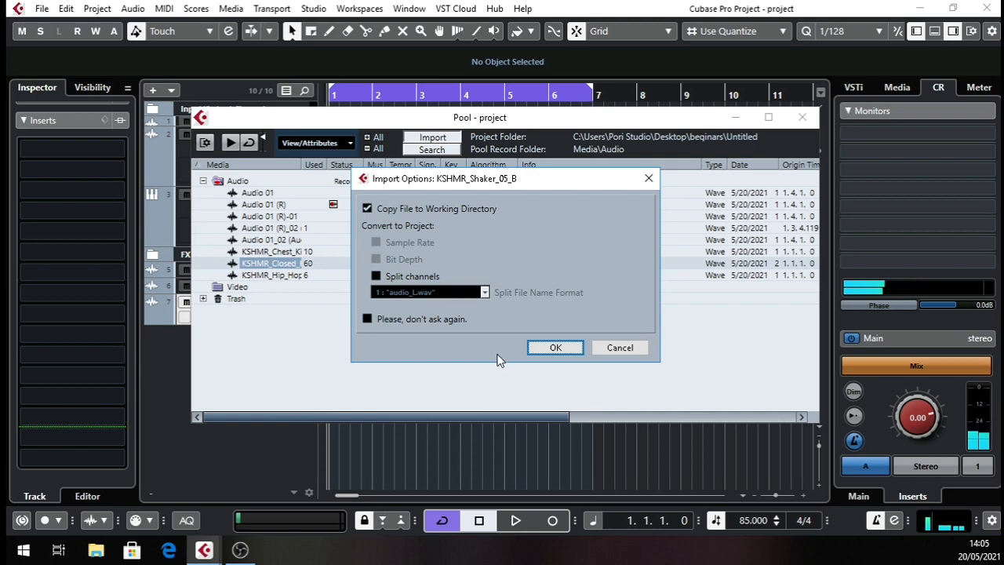
pyautogui.click(553, 348)
pyautogui.moveTo(273, 291); pyautogui.dragTo(416, 337)
# Play the opening bars and move the shaker hit to 2.1.1.0.
pyautogui.moveTo(331, 95); pyautogui.dragTo(341, 373)
pyautogui.press('space')
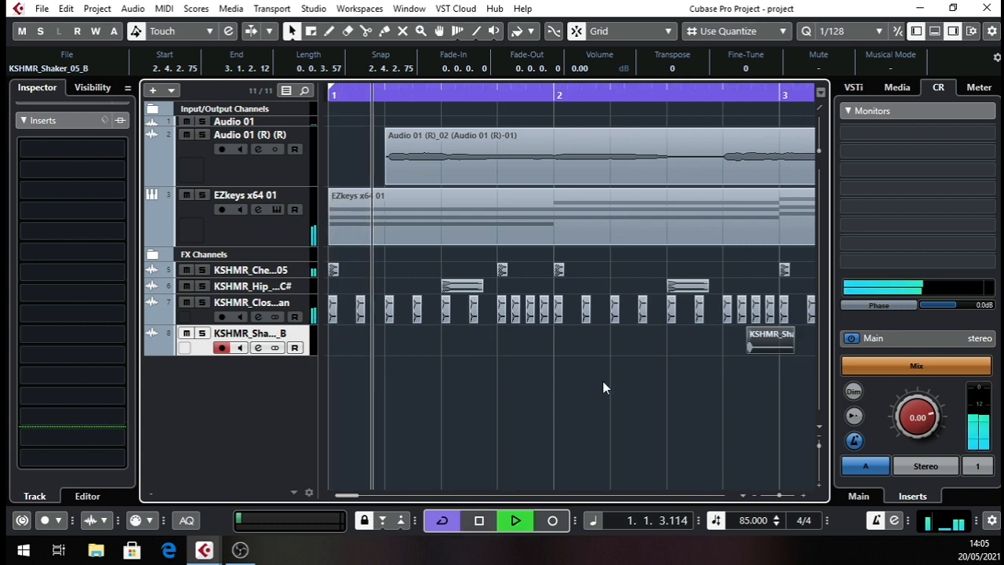
pyautogui.hscroll(2, 565, 381)
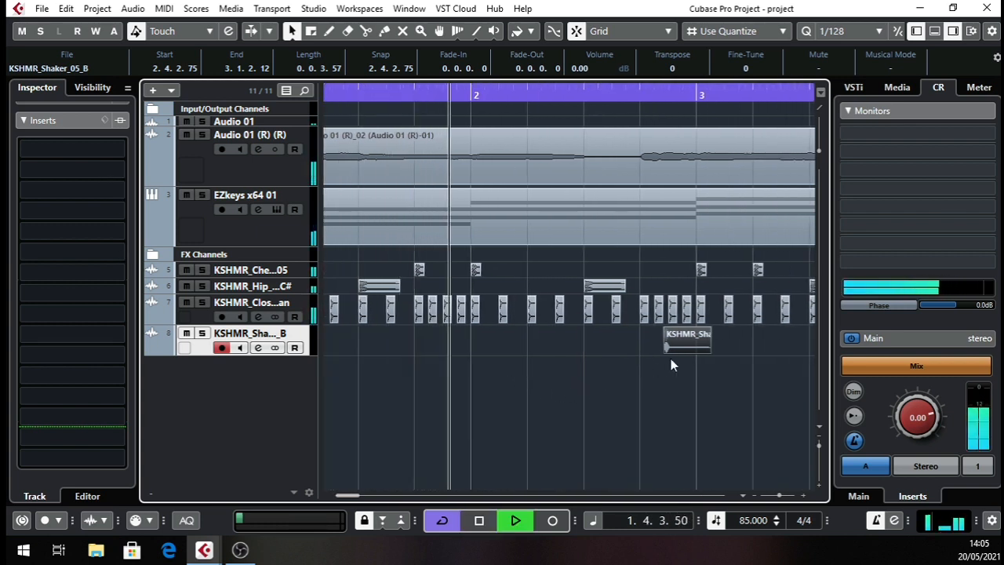
pyautogui.press('space')
pyautogui.moveTo(684, 350); pyautogui.dragTo(491, 352)
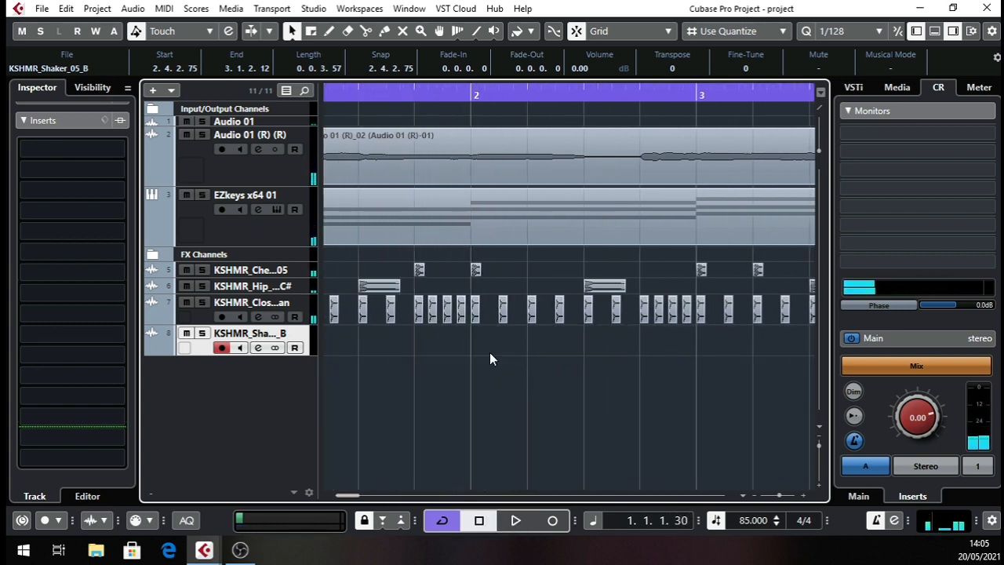
pyautogui.press('space')
# Set the grid type to Beat, move the shaker hit to 2.2.1.0, and play it back.
pyautogui.click(714, 32)
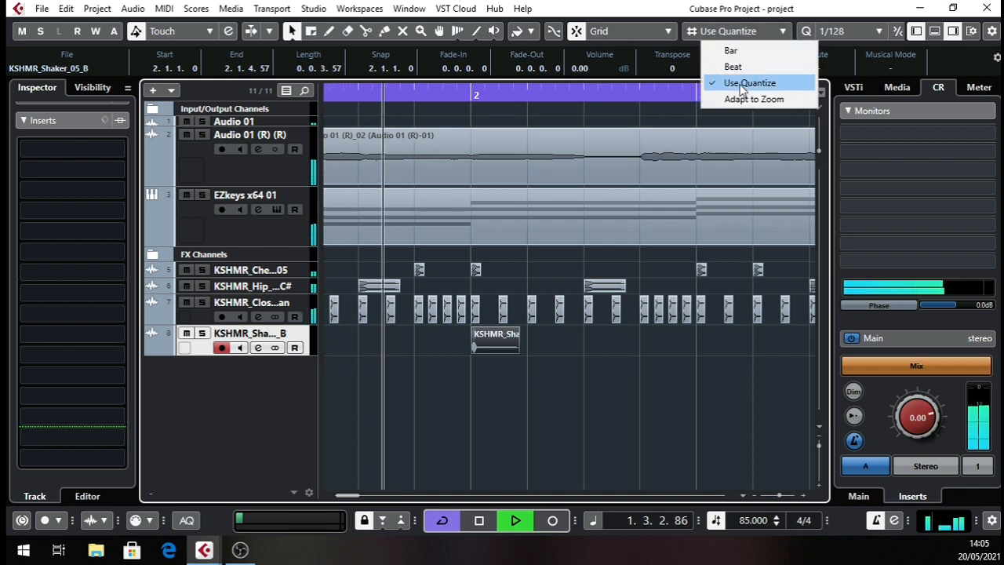
pyautogui.click(726, 69)
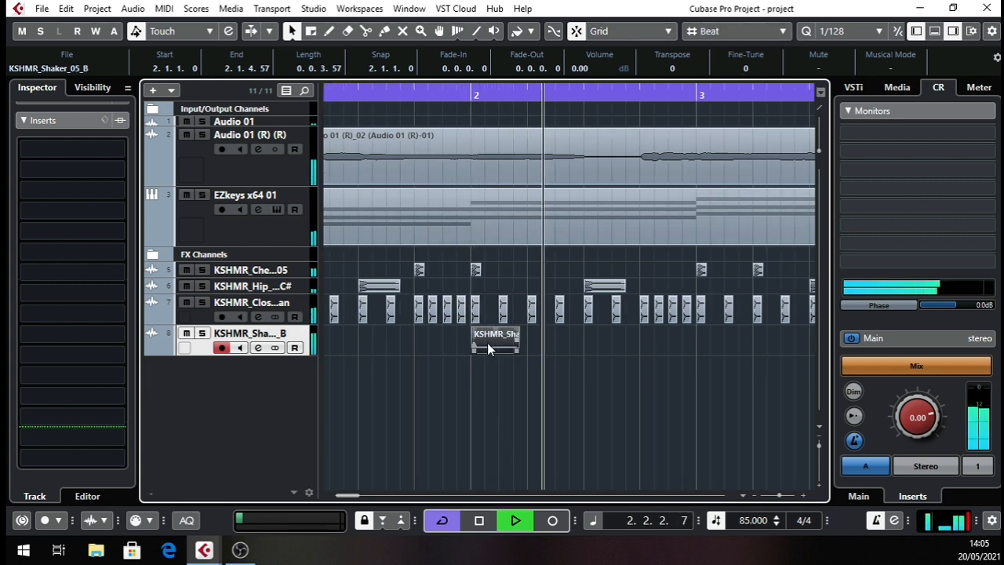
pyautogui.press('space')
pyautogui.moveTo(487, 345); pyautogui.dragTo(539, 351)
pyautogui.press('space')
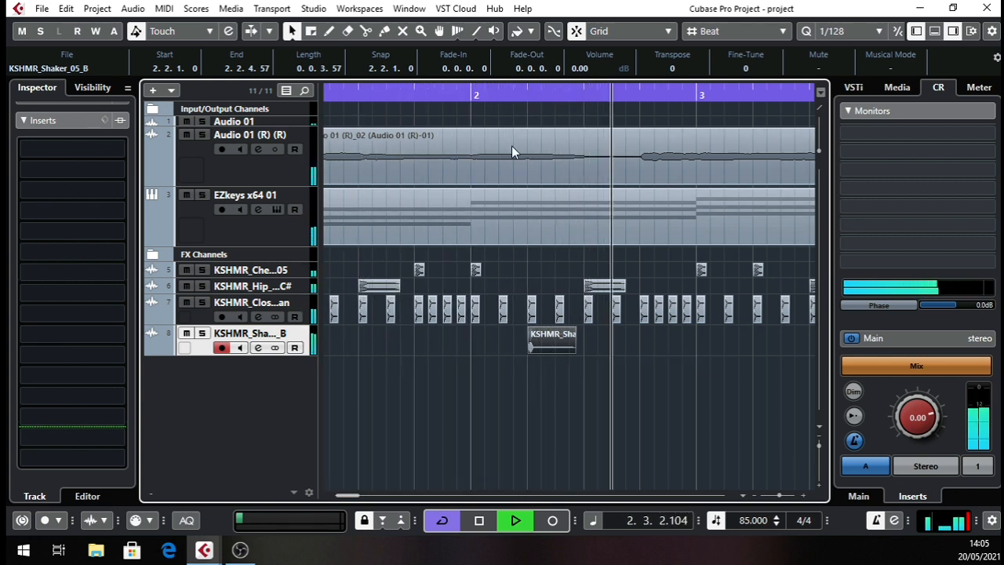
pyautogui.moveTo(468, 93); pyautogui.dragTo(267, 110)
pyautogui.press('space')
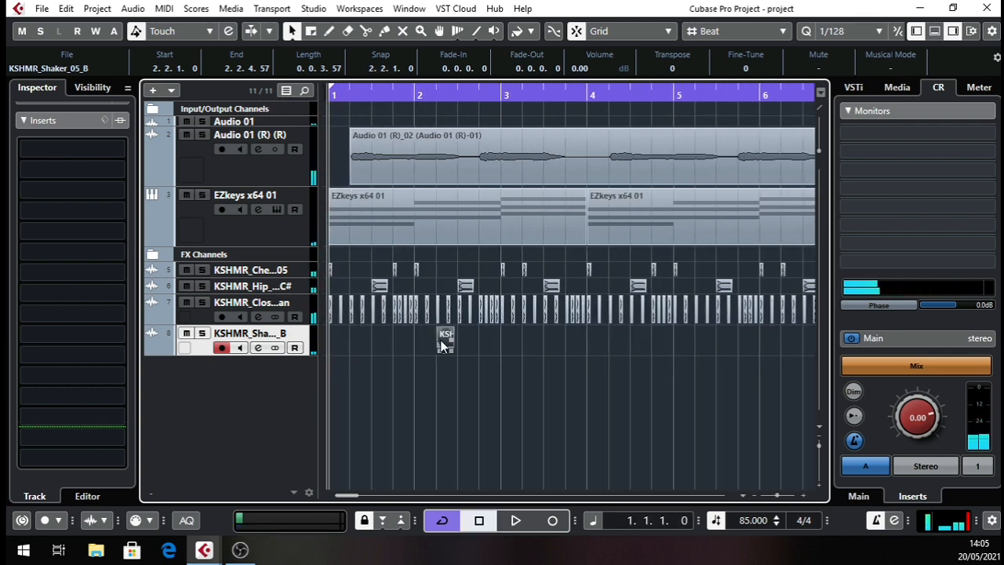
# Select the range from 1.1.1.0 to 4.1.1.0 on the shaker track and duplicate it directly after itself.
pyautogui.rightClick(384, 376)
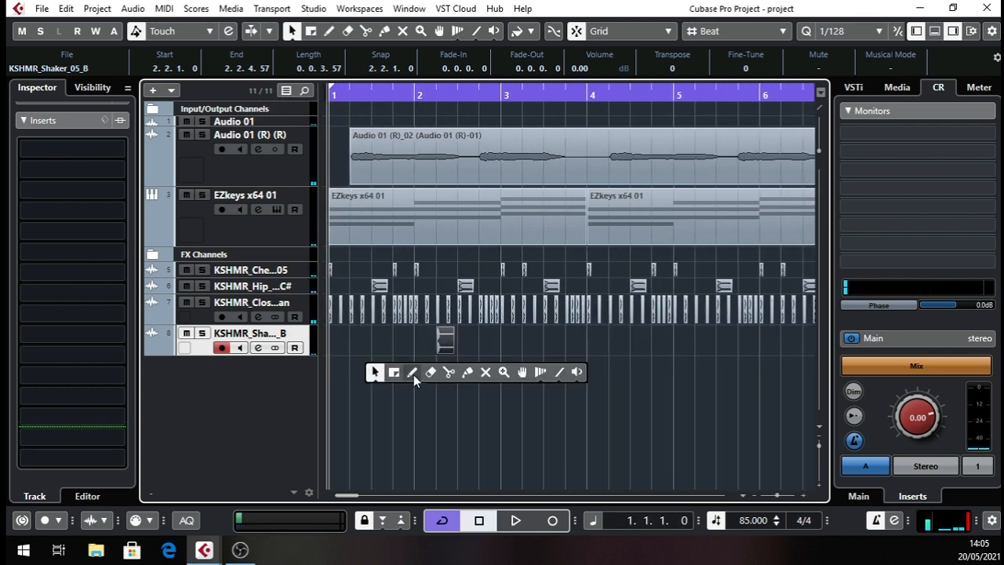
pyautogui.click(395, 373)
pyautogui.moveTo(326, 334); pyautogui.dragTo(570, 346)
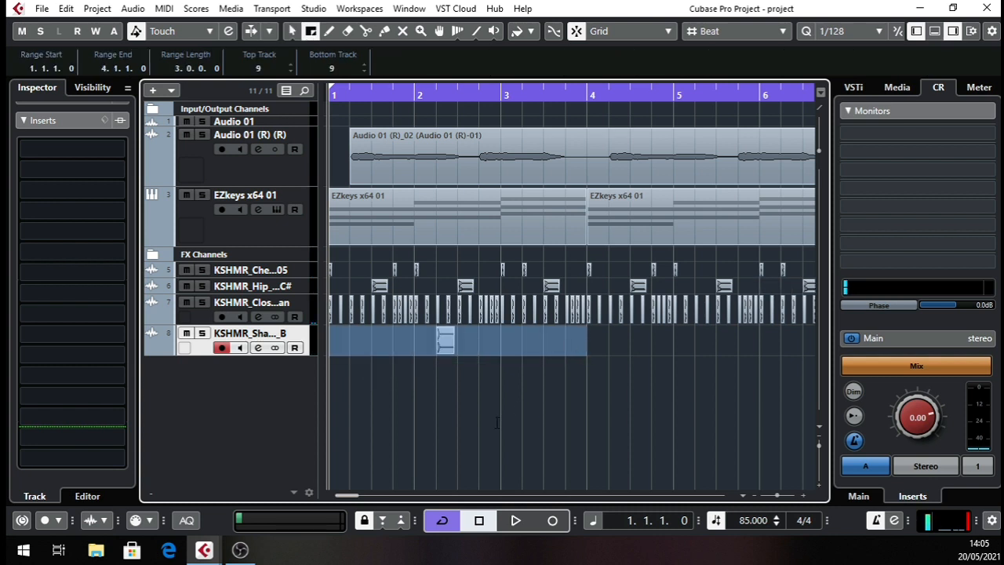
pyautogui.hotkey('ctrl', 'd')
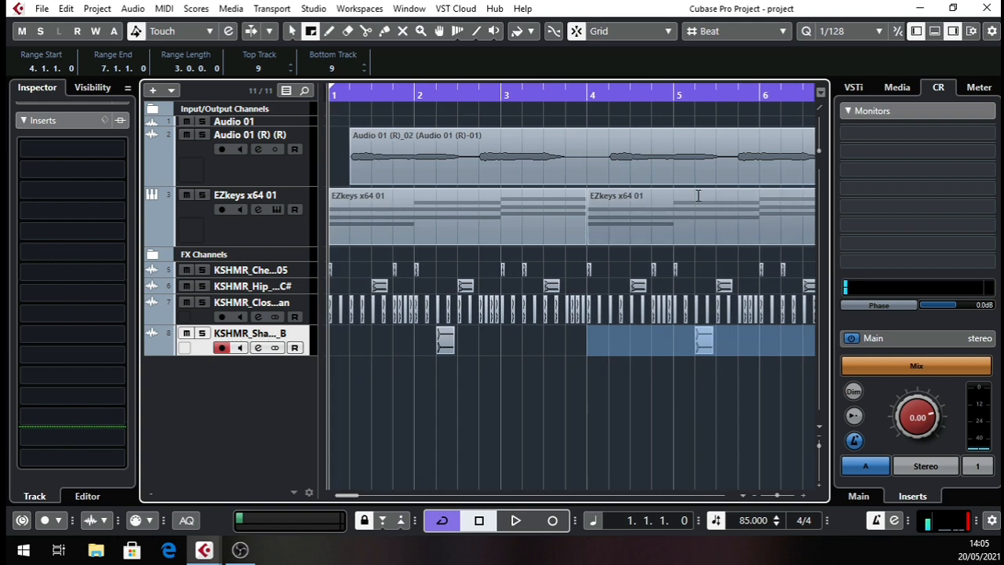
# Play the arrangement and lower the shaker channel's volume to -10.1 dB.
pyautogui.moveTo(609, 98); pyautogui.dragTo(358, 166)
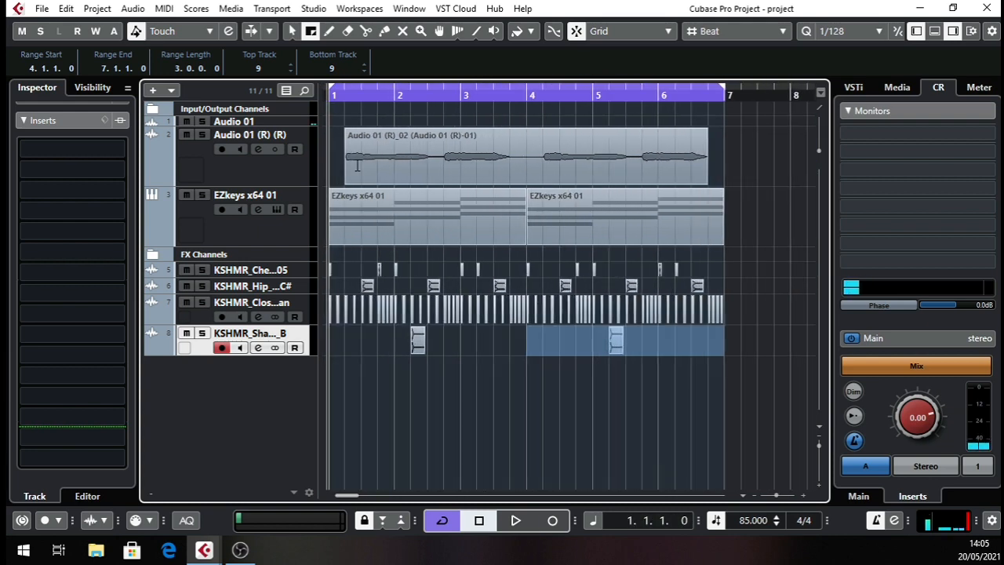
pyautogui.press('space')
pyautogui.click(429, 379)
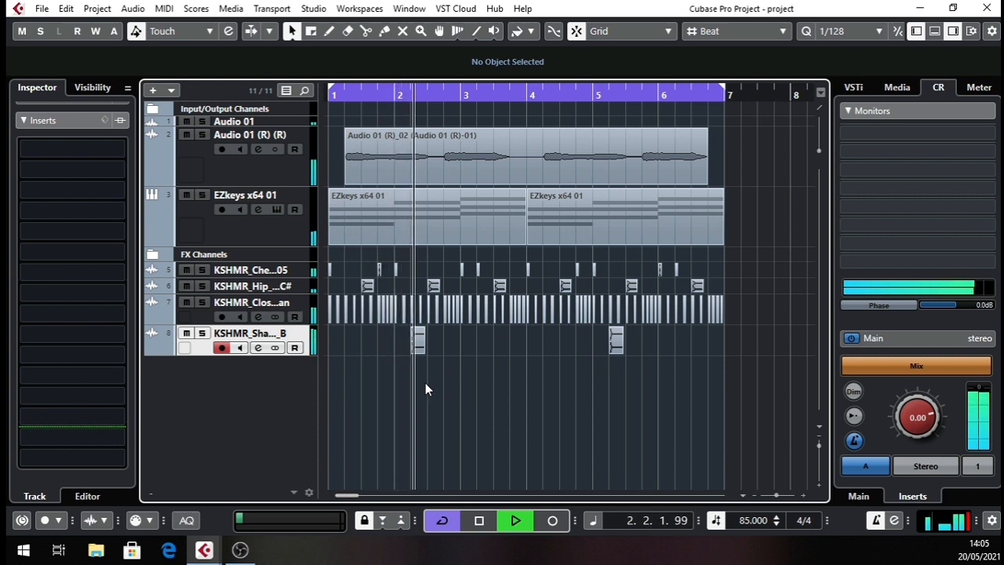
pyautogui.click(257, 347)
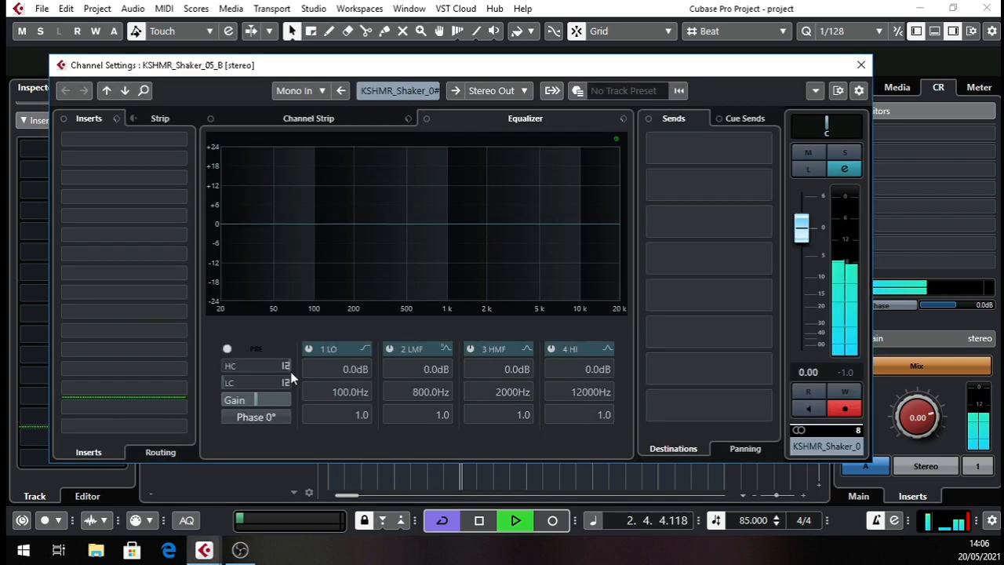
pyautogui.moveTo(801, 228); pyautogui.dragTo(802, 280)
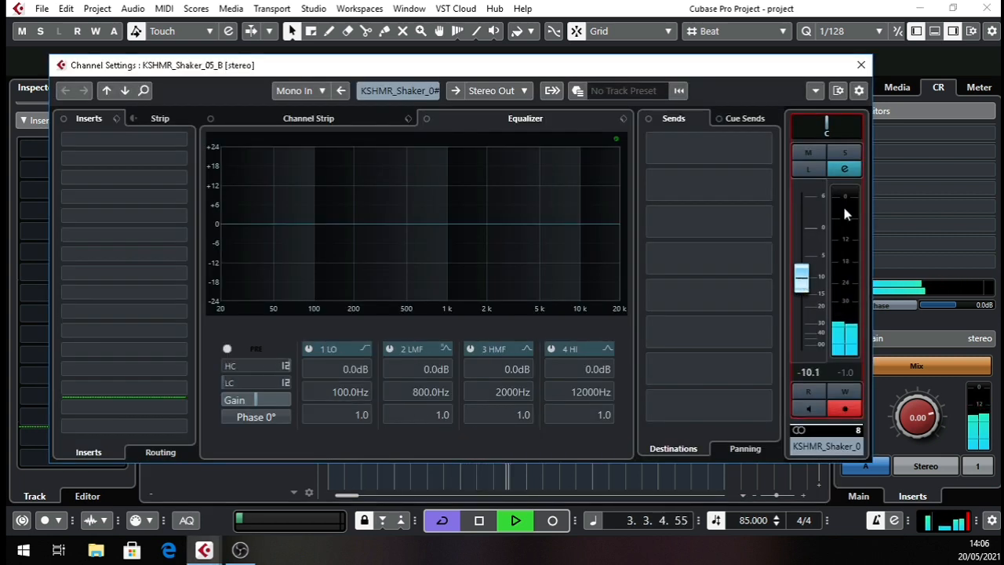
pyautogui.click(862, 65)
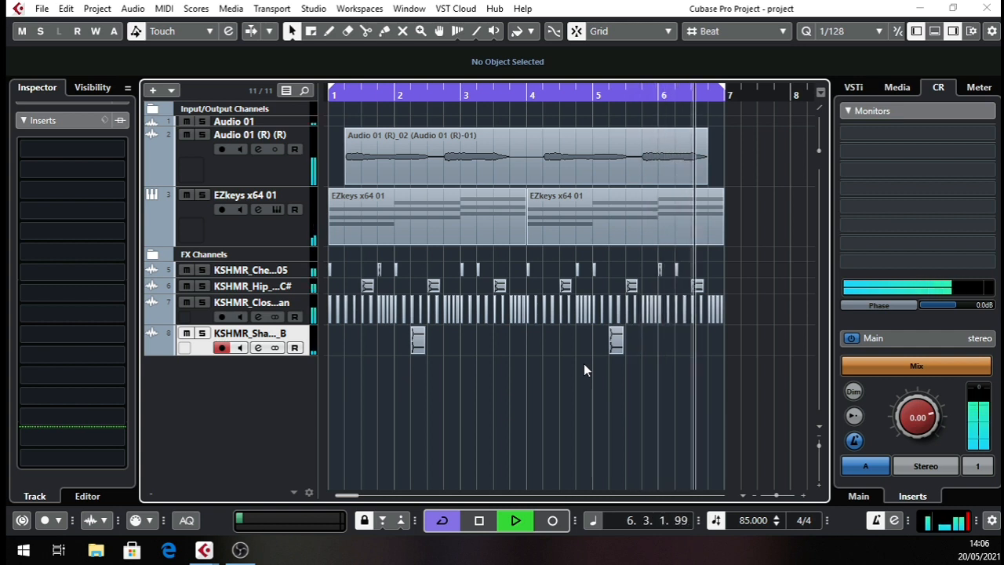
pyautogui.press('space')
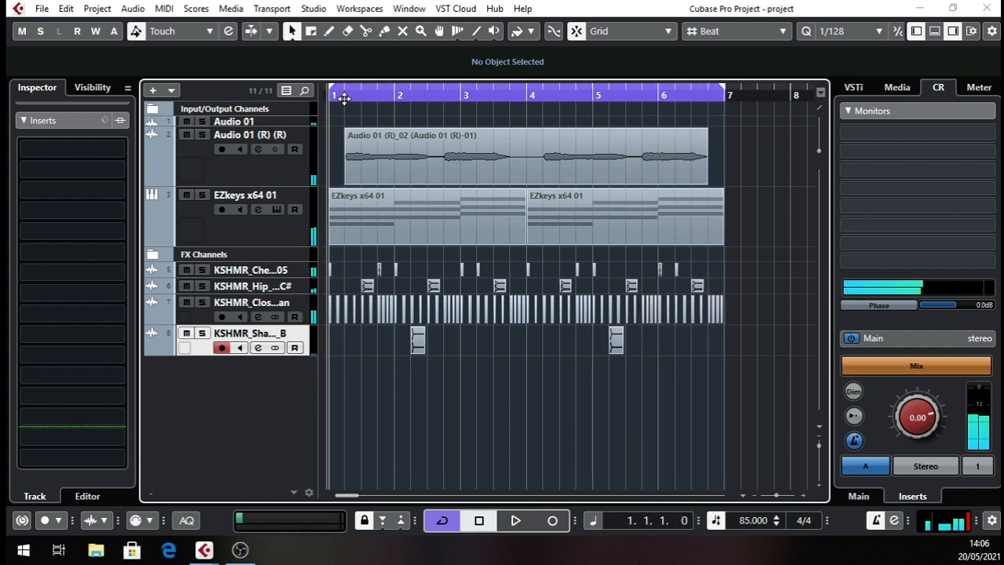
# Set the grid type to Use Quantize, shorten the closed hat at 1.4.3.0 to 0.0.0.30, and duplicate it repeatedly to form a roll.
pyautogui.moveTo(344, 97); pyautogui.dragTo(436, 134)
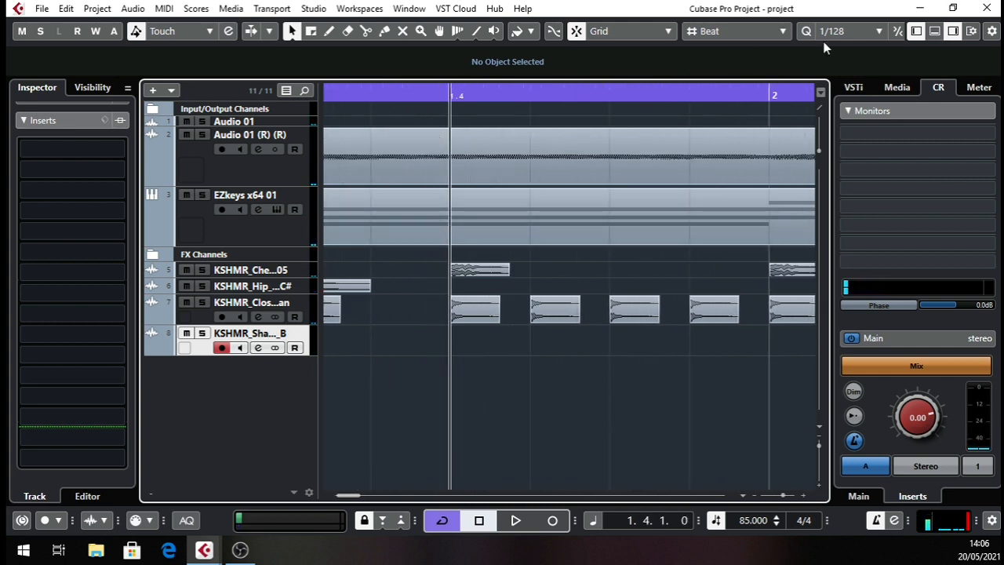
pyautogui.click(735, 33)
pyautogui.click(739, 82)
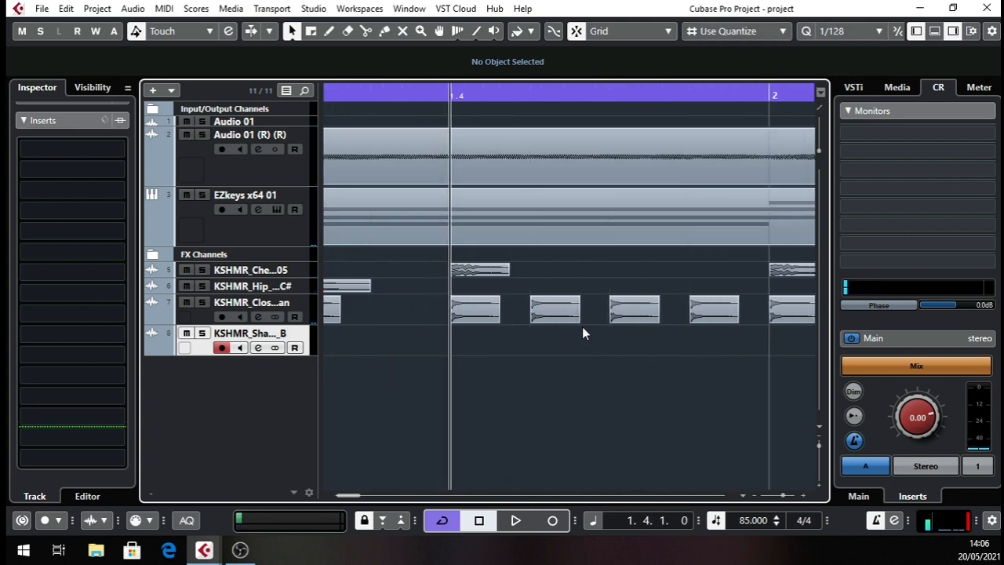
pyautogui.click(569, 97)
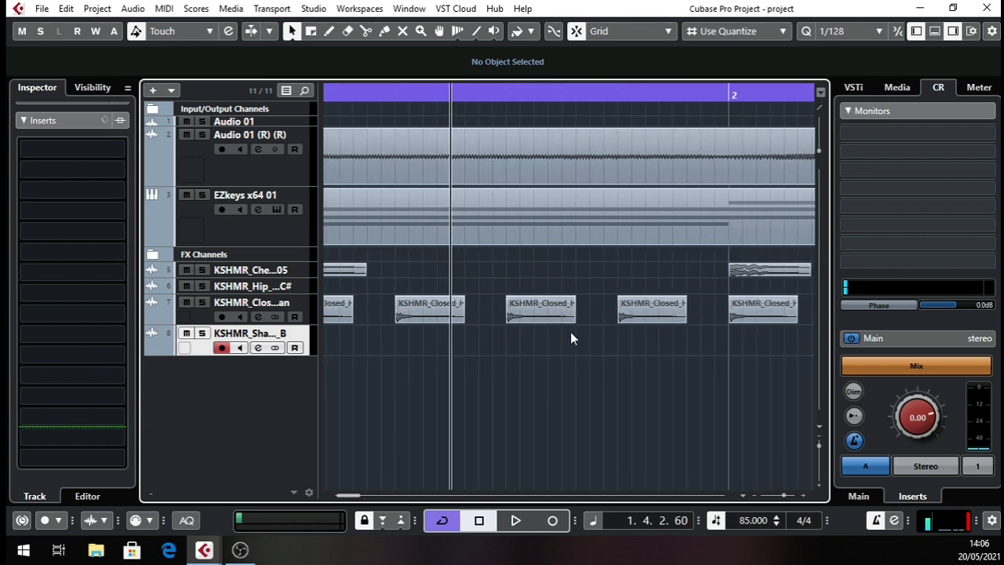
pyautogui.moveTo(572, 319); pyautogui.dragTo(537, 312)
pyautogui.hotkey('ctrl', 'd')
pyautogui.hotkey('ctrl', 'd')
pyautogui.hotkey('ctrl', 'd')
pyautogui.hotkey('ctrl', 'd')
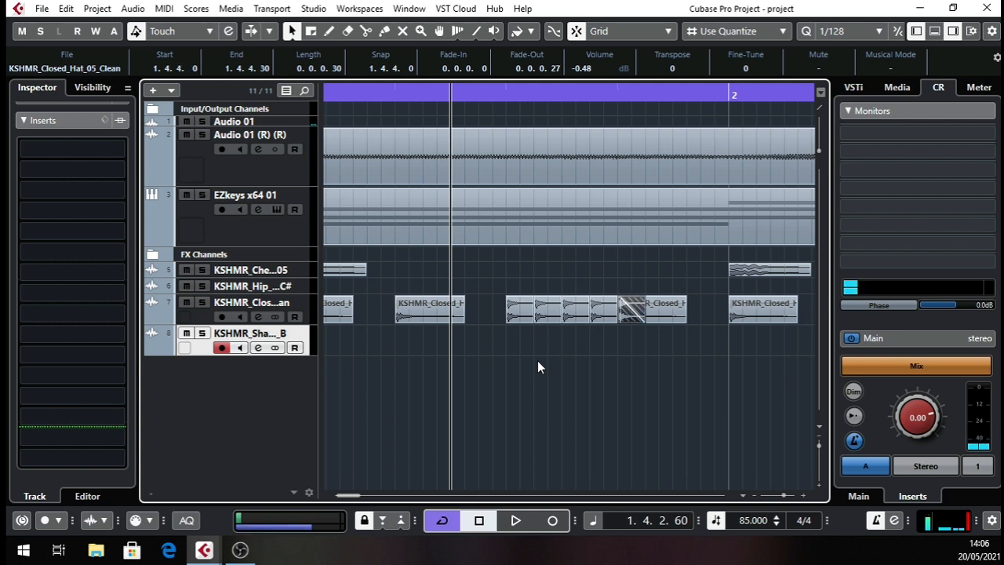
# Play the arrangement from the end of bar 1 through bar 4 to check the new hat roll.
pyautogui.press('Right')
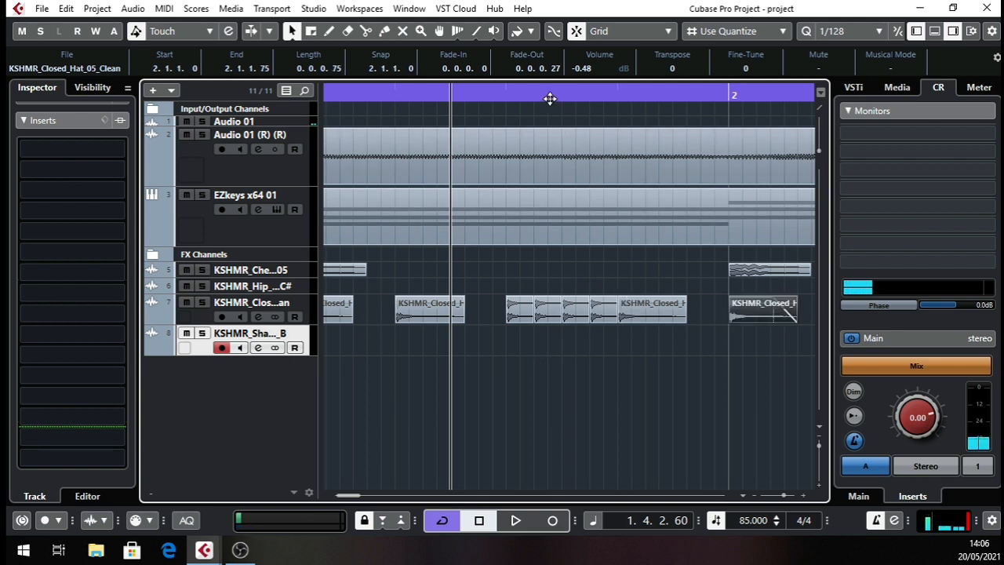
pyautogui.moveTo(549, 99); pyautogui.dragTo(450, 103)
pyautogui.press('space')
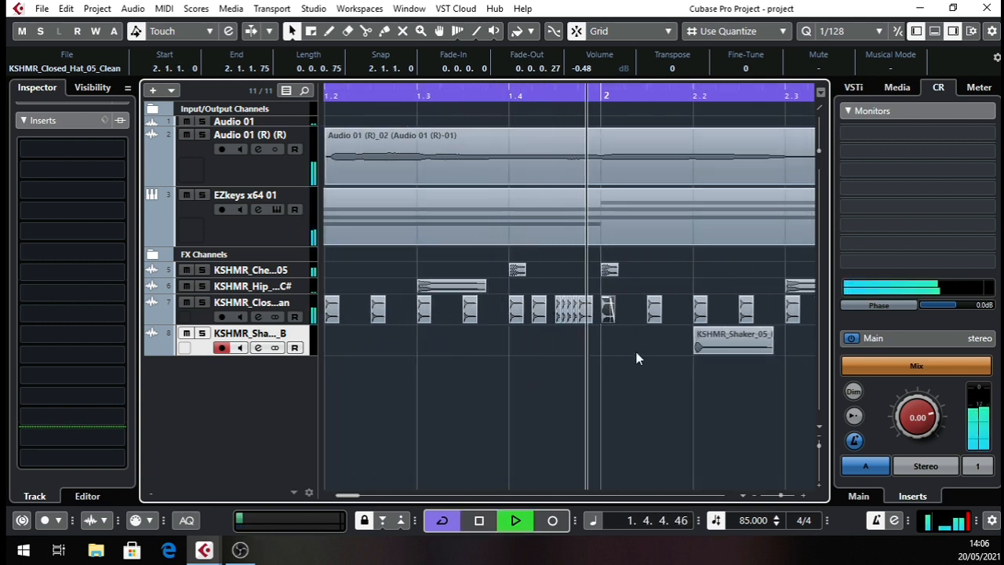
pyautogui.moveTo(536, 97); pyautogui.dragTo(266, 153)
pyautogui.hscroll(2, 573, 377)
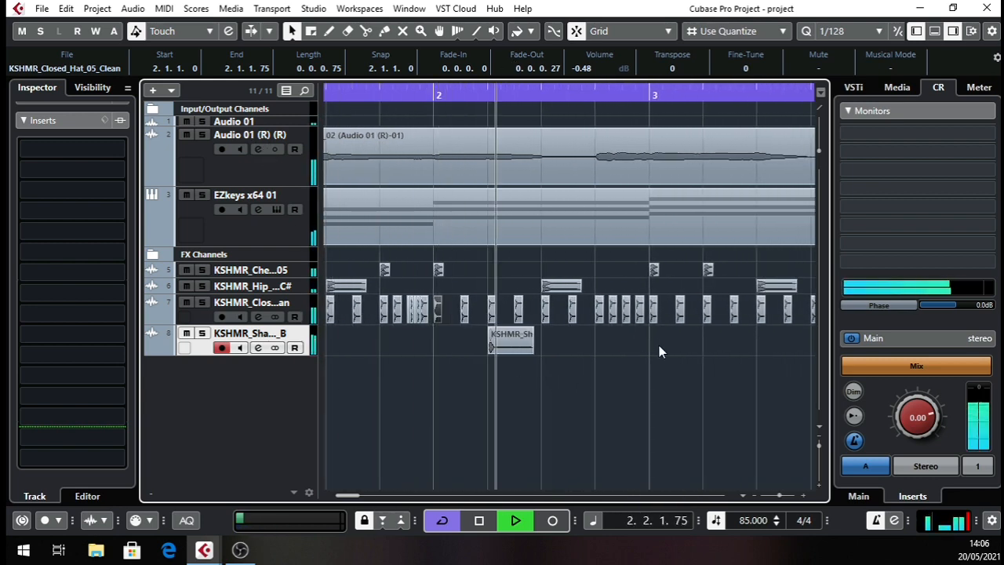
pyautogui.hscroll(4, 679, 361)
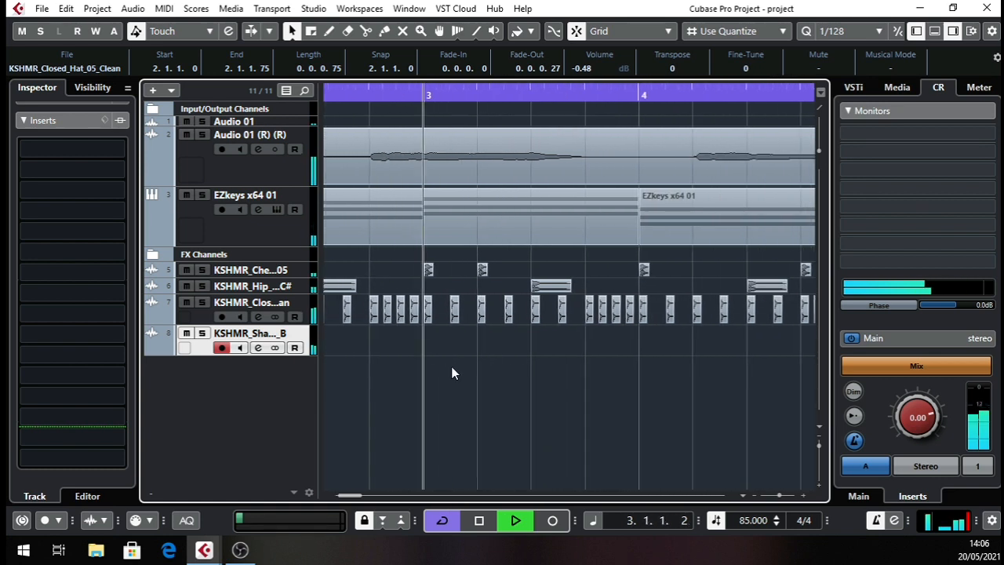
pyautogui.hscroll(2, 671, 357)
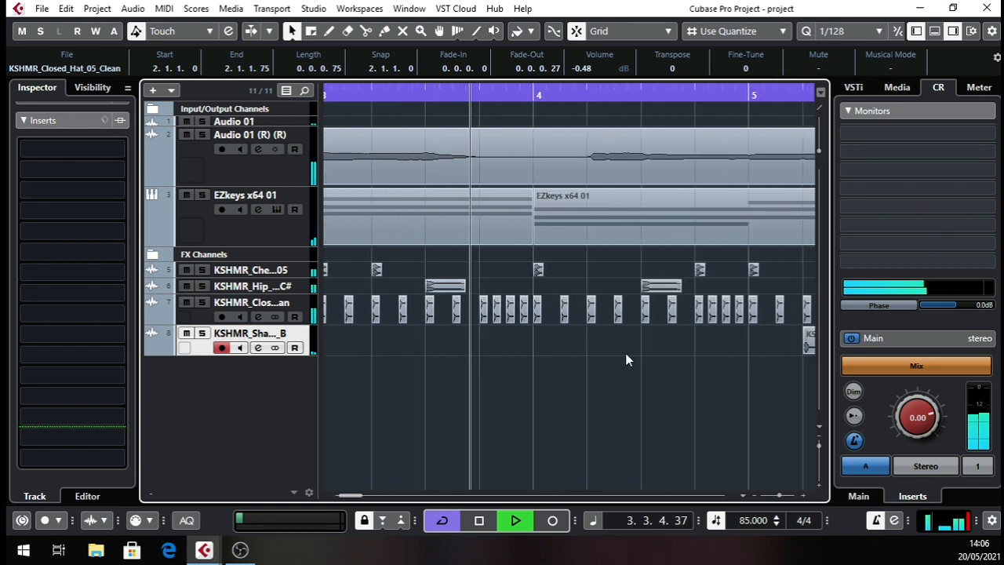
pyautogui.hscroll(4, 634, 343)
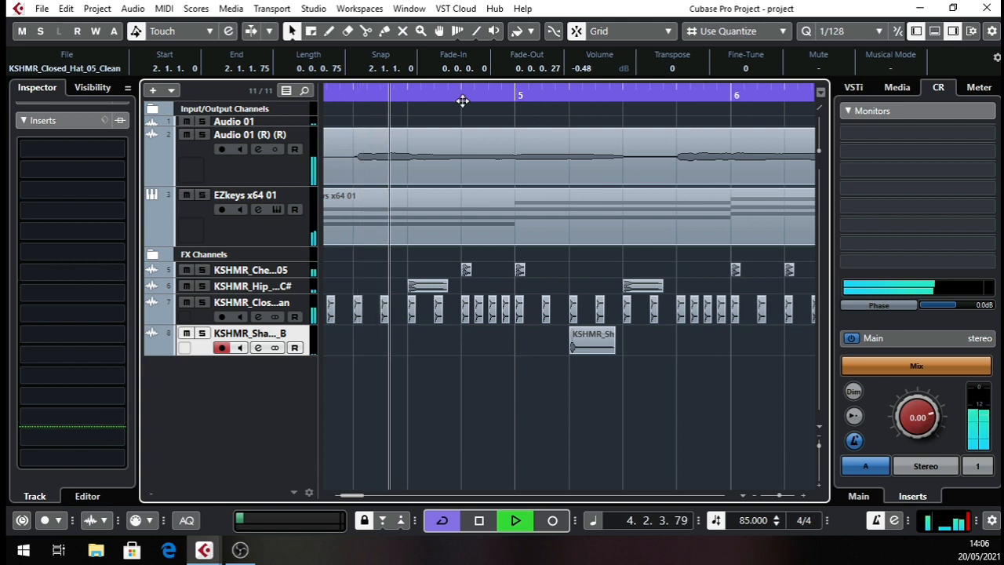
# Shorten the closed hat at 4.4.3.0 to 0.0.0.45 and duplicate it repeatedly towards bar 5.
pyautogui.moveTo(462, 100); pyautogui.dragTo(458, 122)
pyautogui.press('space')
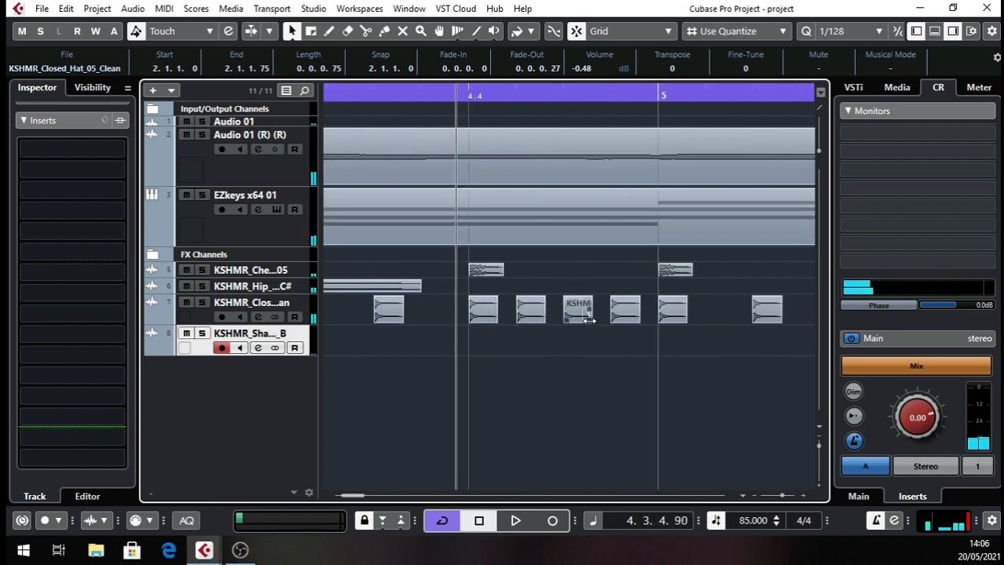
pyautogui.moveTo(590, 320); pyautogui.dragTo(576, 316)
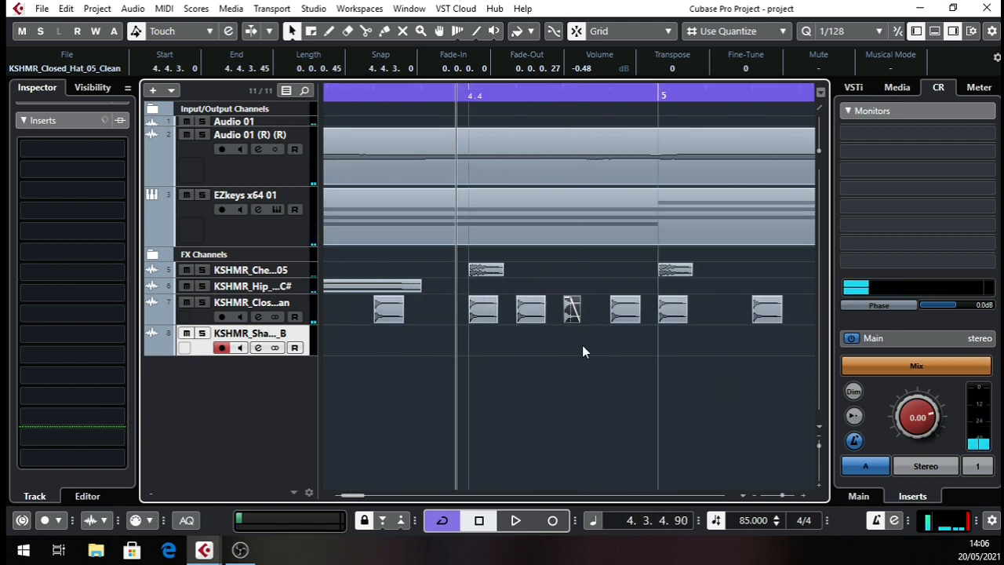
pyautogui.hotkey('ctrl', 'd')
pyautogui.hotkey('ctrl', 'd')
pyautogui.hotkey('ctrl', 'd')
pyautogui.hotkey('ctrl', 'd')
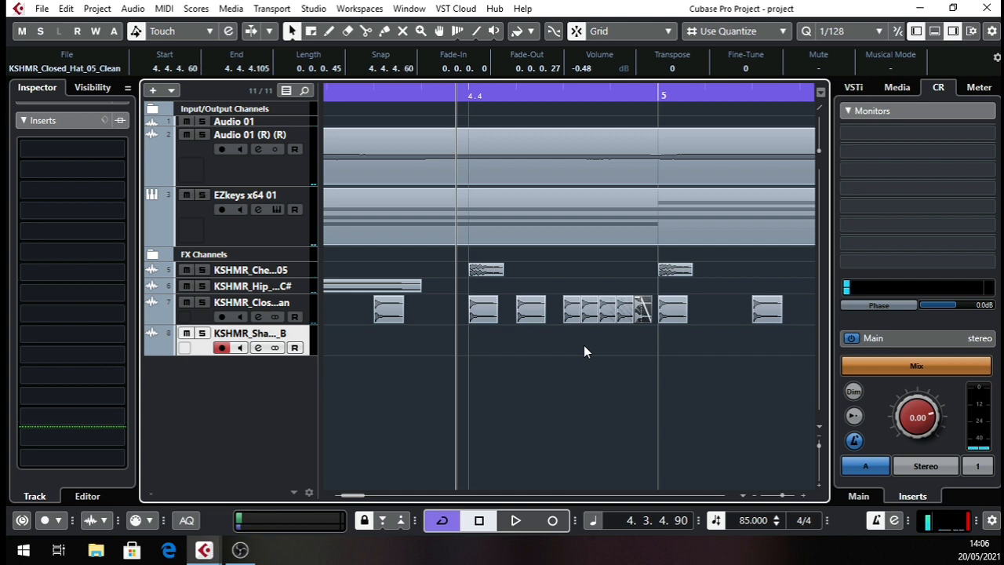
# Shorten the closed hat at 4.4.3.0 to 0.0.0.30 and delete the longer copies that follow it.
pyautogui.moveTo(592, 93); pyautogui.dragTo(479, 126)
pyautogui.moveTo(555, 320); pyautogui.dragTo(541, 319)
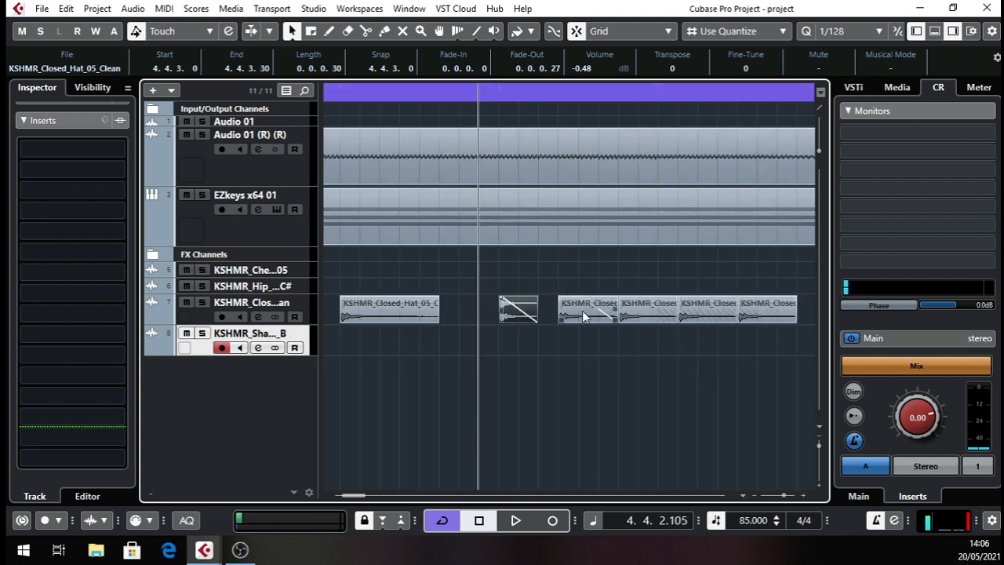
pyautogui.moveTo(570, 281)
pyautogui.mouseDown()
pyautogui.moveTo(656, 330)
pyautogui.moveTo(775, 338)
pyautogui.mouseUp()
pyautogui.press('Delete')
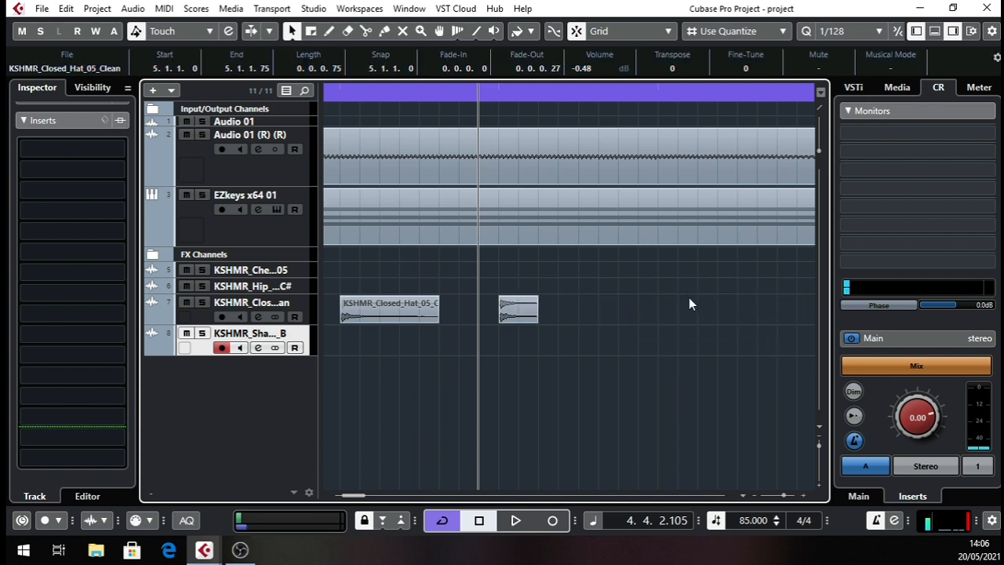
# Duplicate the shortened closed hat at 4.4.3.0 repeatedly to fill the roll up to bar 5.
pyautogui.click(523, 317)
pyautogui.hotkey('ctrl', 'd')
pyautogui.hotkey('ctrl', 'd')
pyautogui.hotkey('ctrl', 'd')
pyautogui.hotkey('ctrl', 'd')
pyautogui.hotkey('ctrl', 'd')
pyautogui.hotkey('ctrl', 'd')
pyautogui.hotkey('ctrl', 'd')
pyautogui.hotkey('ctrl', 'd')
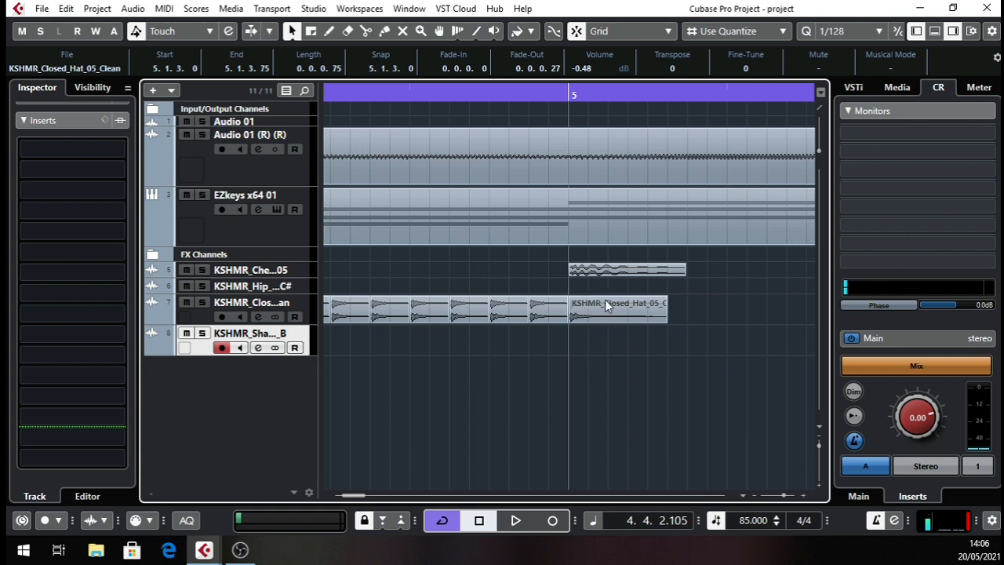
# Play the arrangement from the end of bar 4 through bar 6 to check the second hat roll.
pyautogui.moveTo(584, 102); pyautogui.dragTo(373, 93)
pyautogui.press('space')
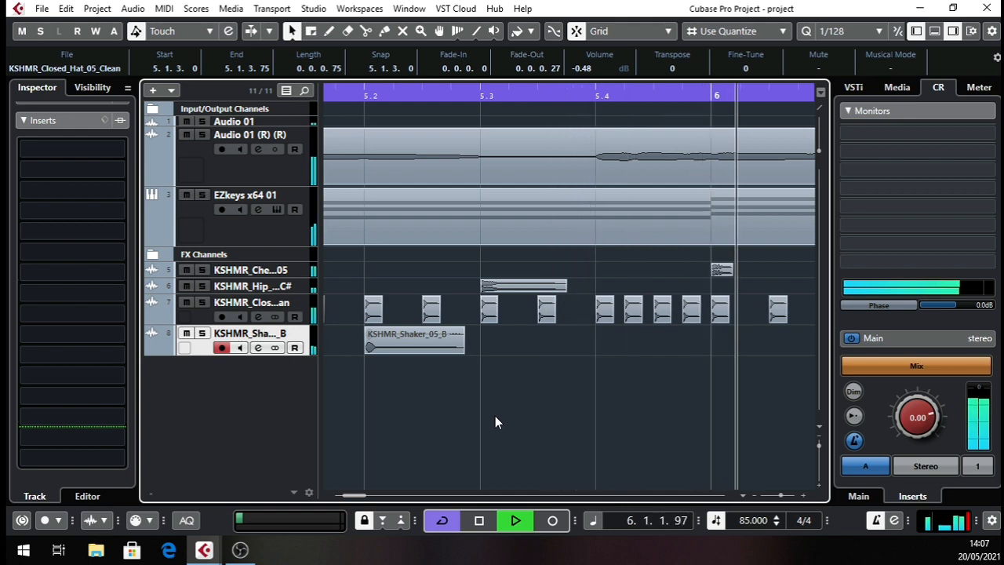
pyautogui.press('g')
pyautogui.press('g')
pyautogui.press('g')
pyautogui.press('g')
pyautogui.press('g')
pyautogui.press('g')
pyautogui.press('g')
pyautogui.press('g')
pyautogui.press('g')
pyautogui.press('g')
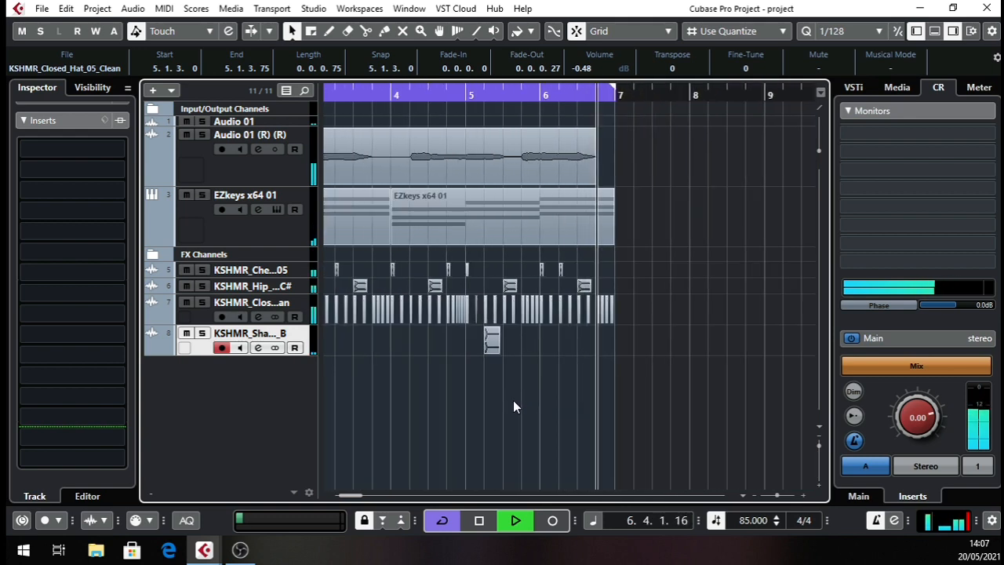
pyautogui.press('space')
# Try to shorten the closed hat at 6.4.1.0 and undo the change.
pyautogui.press('h')
pyautogui.press('h')
pyautogui.press('h')
pyautogui.press('h')
pyautogui.press('h')
pyautogui.press('h')
pyautogui.press('h')
pyautogui.press('h')
pyautogui.press('h')
pyautogui.press('h')
pyautogui.moveTo(574, 149); pyautogui.dragTo(384, 202)
pyautogui.moveTo(452, 318); pyautogui.dragTo(712, 316)
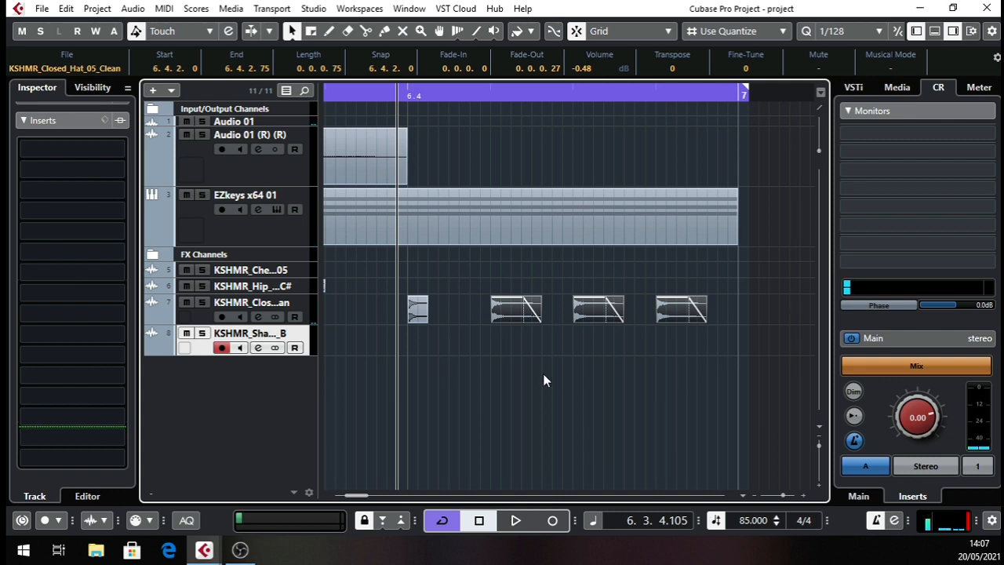
pyautogui.hotkey('ctrl', 'z')
# Shorten only the closed hat at 6.4.3.0 to 0.0.0.30 and duplicate it repeatedly into a roll ending at bar 7.
pyautogui.hotkey('ctrl', 'z')
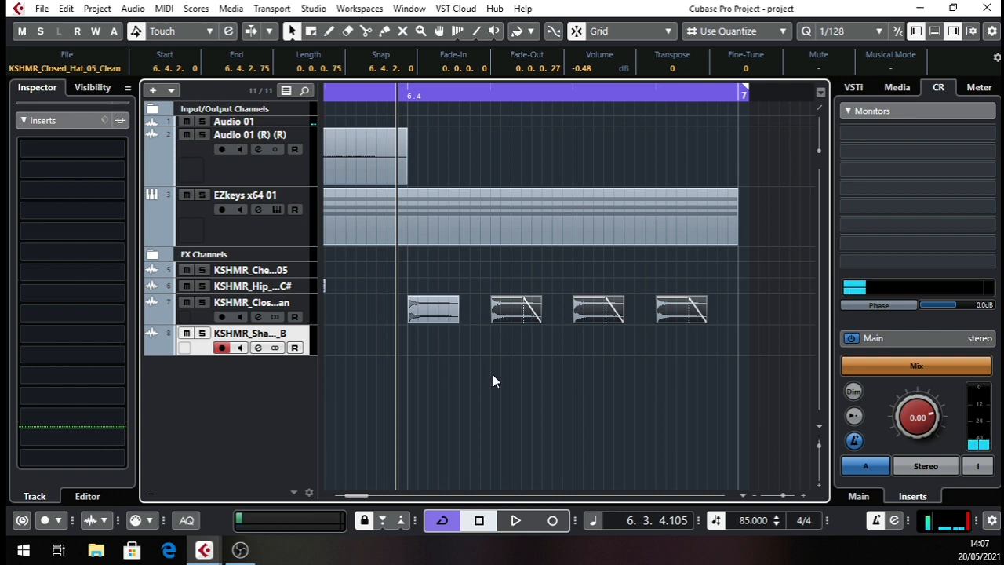
pyautogui.moveTo(620, 321); pyautogui.dragTo(589, 314)
pyautogui.hotkey('ctrl', 'z')
pyautogui.click(612, 336)
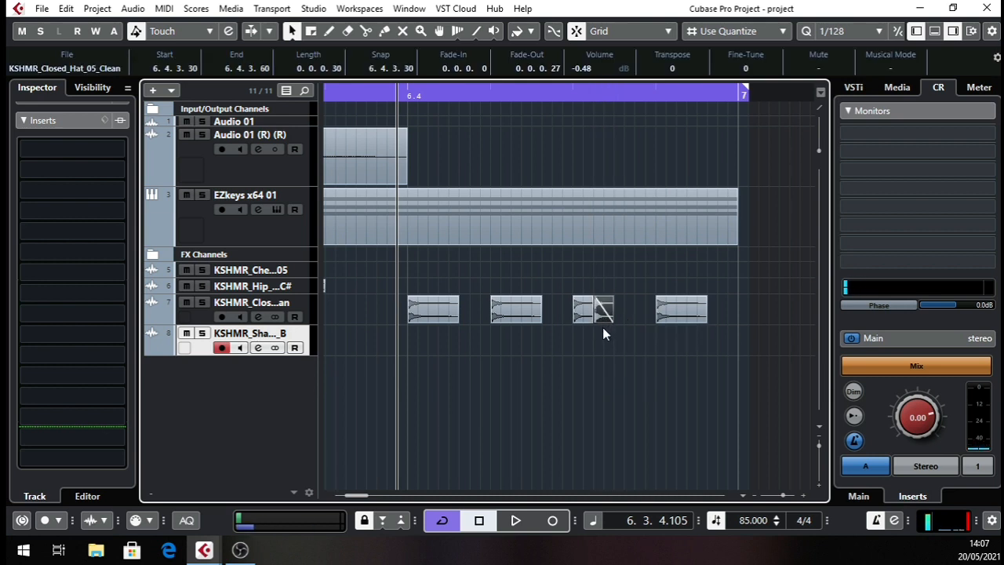
pyautogui.hotkey('ctrl', 'd')
pyautogui.hotkey('ctrl', 'd')
pyautogui.hotkey('ctrl', 'd')
pyautogui.hotkey('ctrl', 'd')
pyautogui.hotkey('ctrl', 'd')
pyautogui.hotkey('ctrl', 'd')
pyautogui.hotkey('ctrl', 'd')
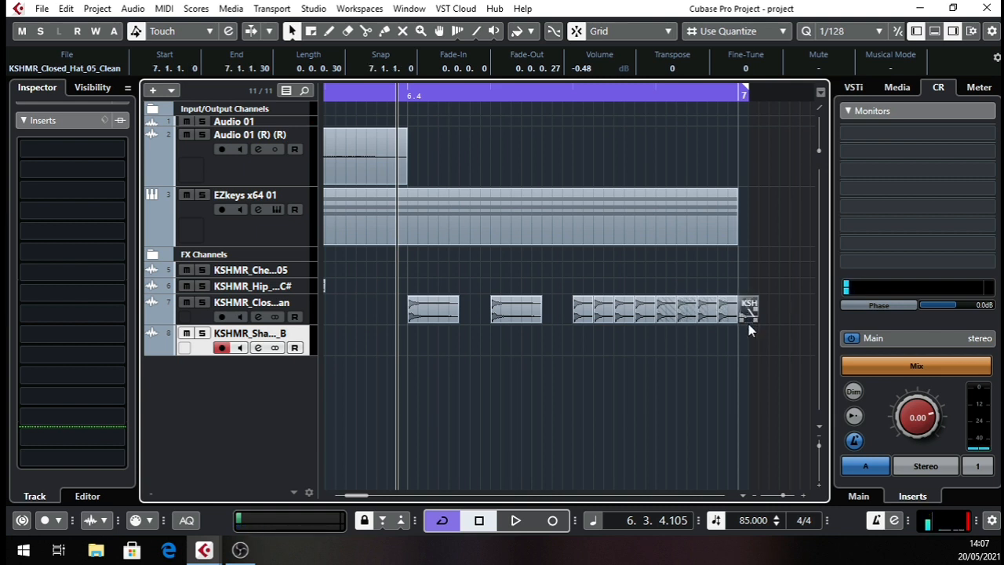
pyautogui.press('Delete')
# Transpose the roll's hats after 6.4.3.0 progressively upward, from 2 on the second hat to 12 on the last.
pyautogui.click(606, 314)
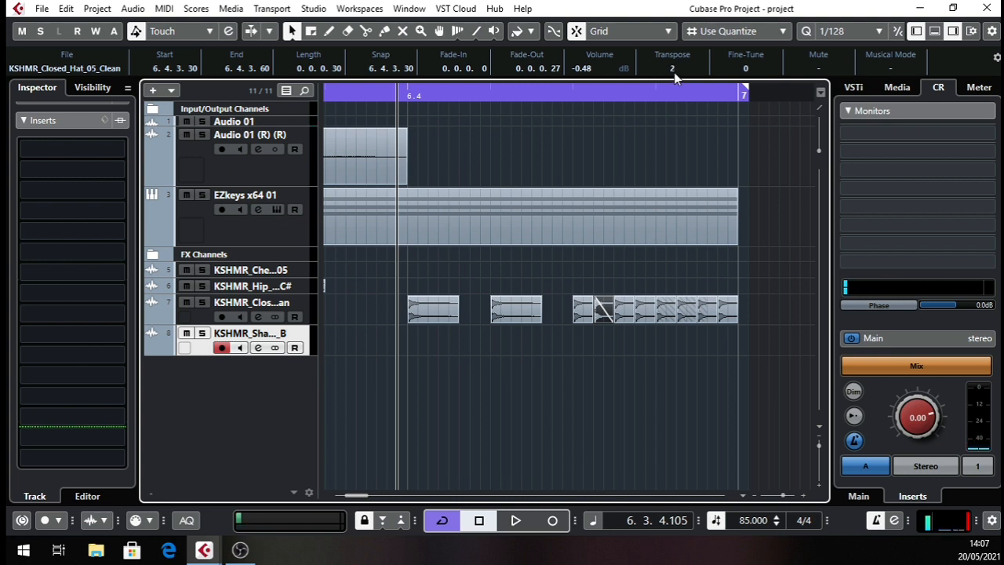
pyautogui.moveTo(630, 280); pyautogui.dragTo(769, 341)
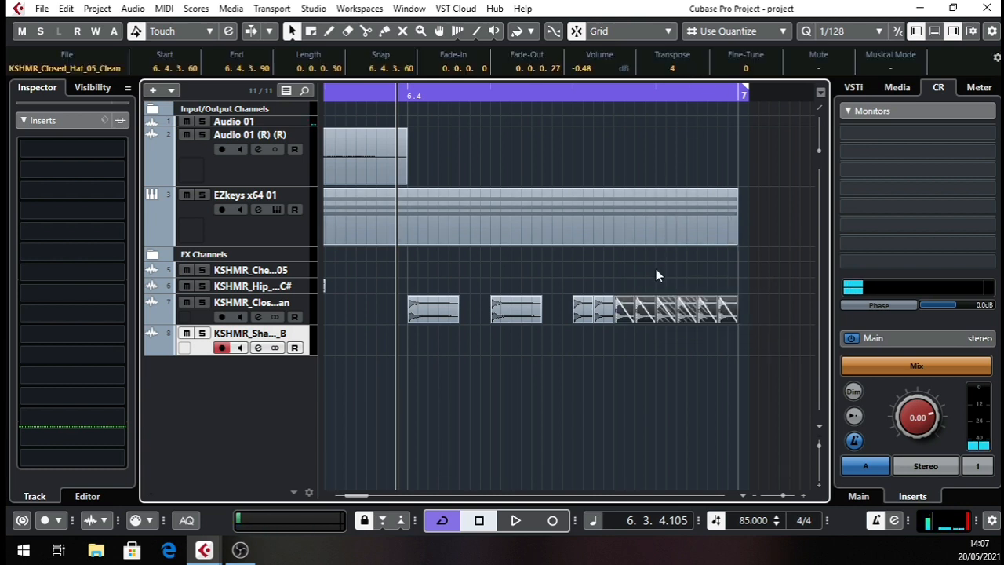
pyautogui.moveTo(648, 288); pyautogui.dragTo(776, 341)
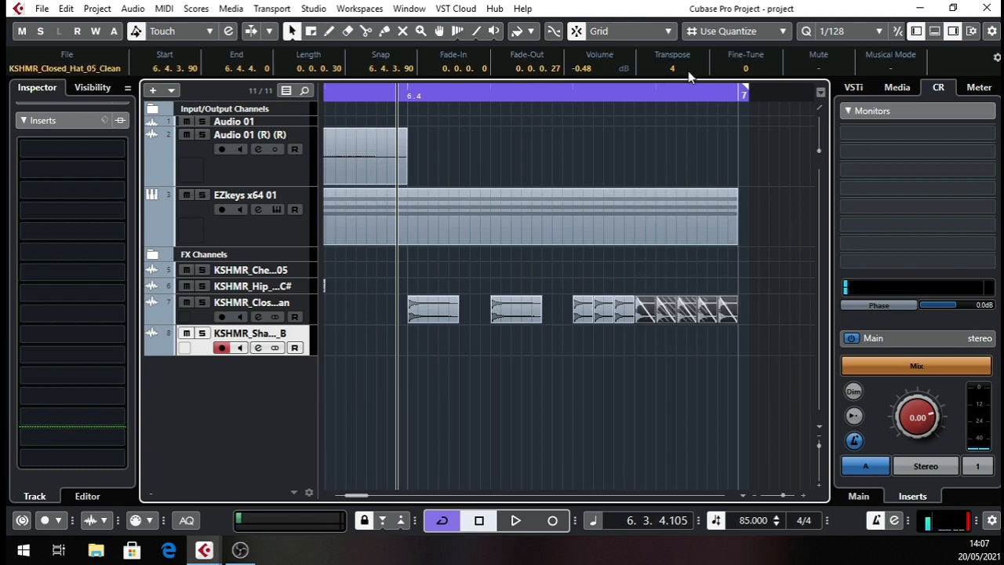
pyautogui.click(690, 288)
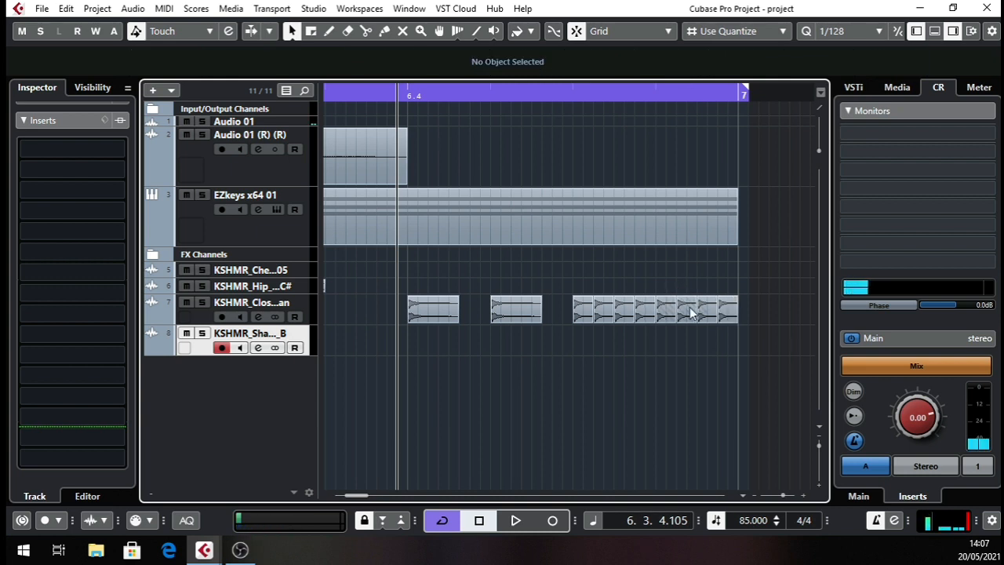
pyautogui.moveTo(667, 284); pyautogui.dragTo(776, 340)
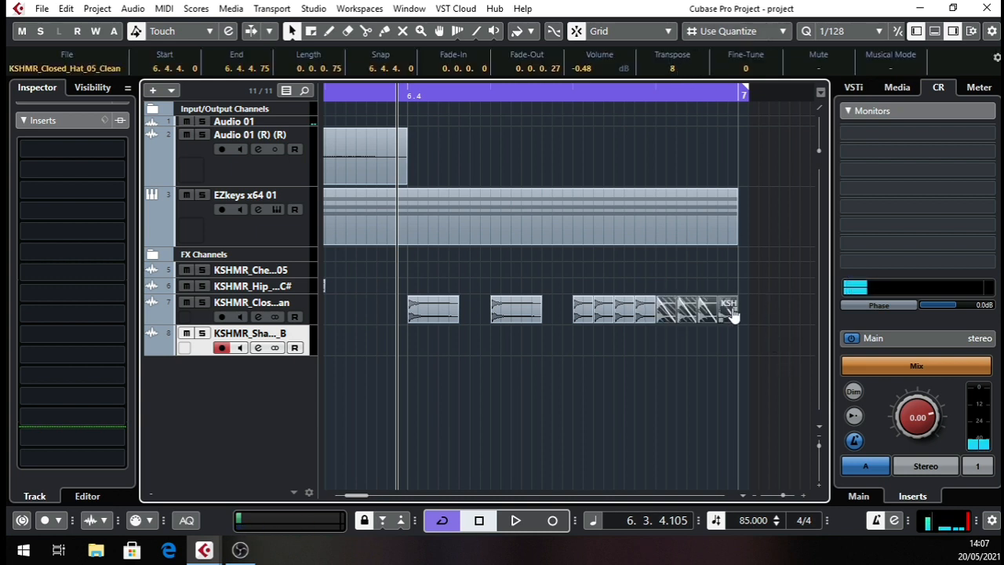
pyautogui.moveTo(682, 286); pyautogui.dragTo(780, 332)
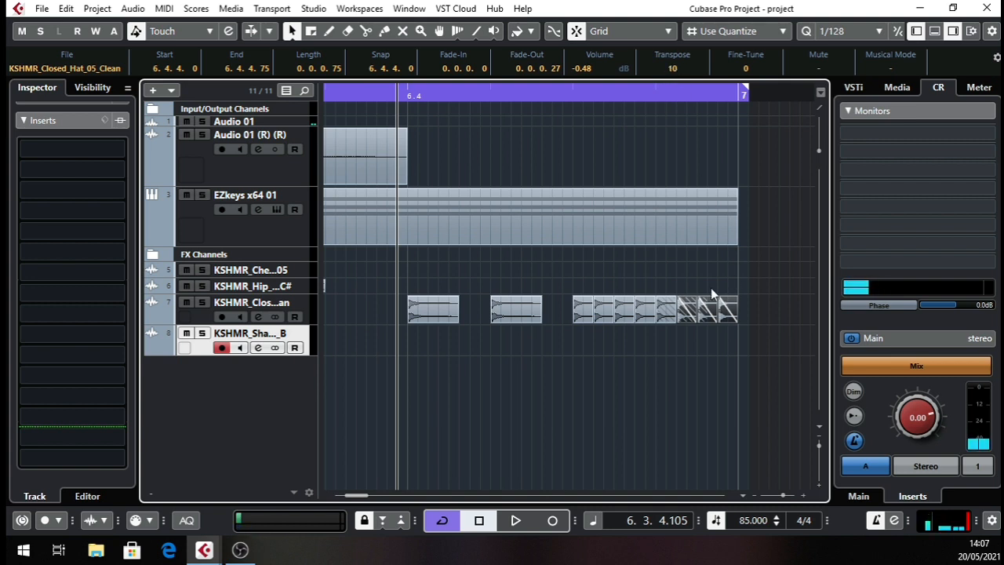
pyautogui.moveTo(711, 288); pyautogui.dragTo(761, 333)
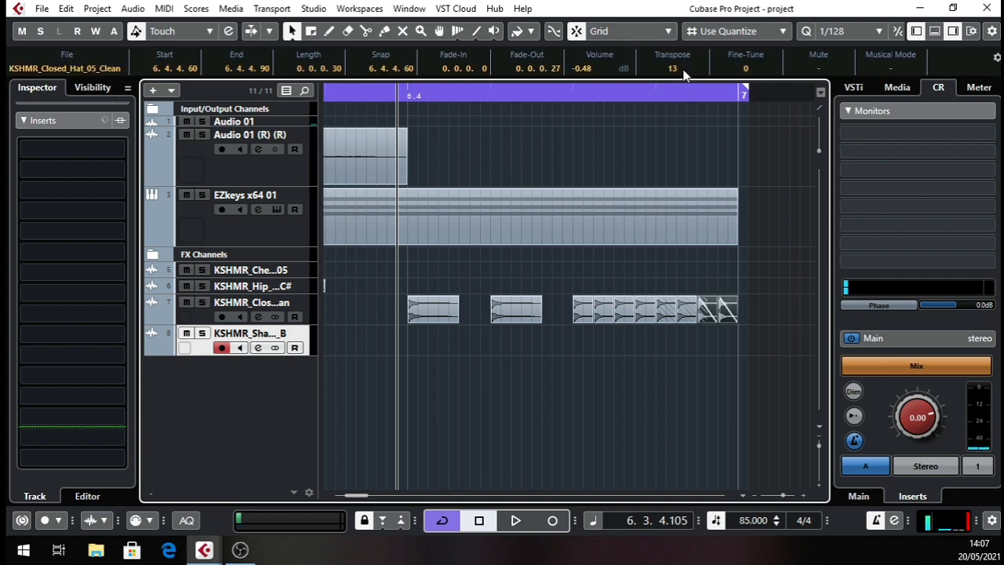
pyautogui.moveTo(738, 268); pyautogui.dragTo(721, 339)
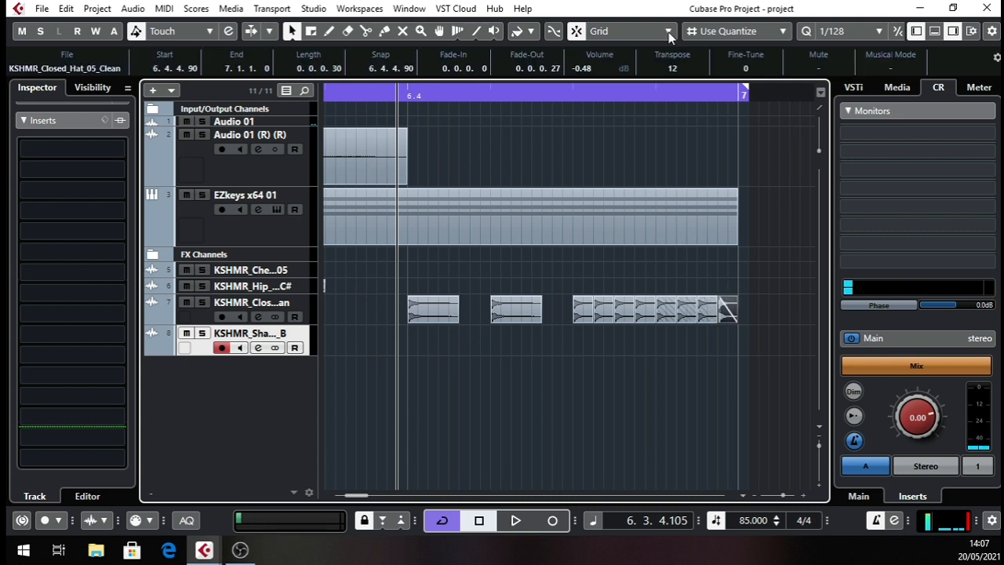
pyautogui.click(591, 163)
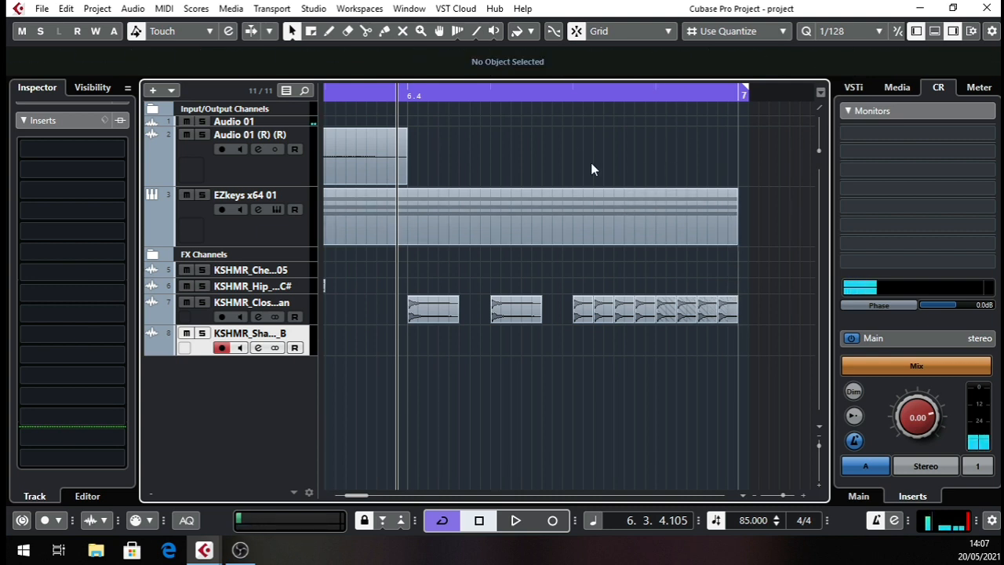
# Play the whole six-bar arrangement to check the rising hat roll at the end of bar 6.
pyautogui.press('space')
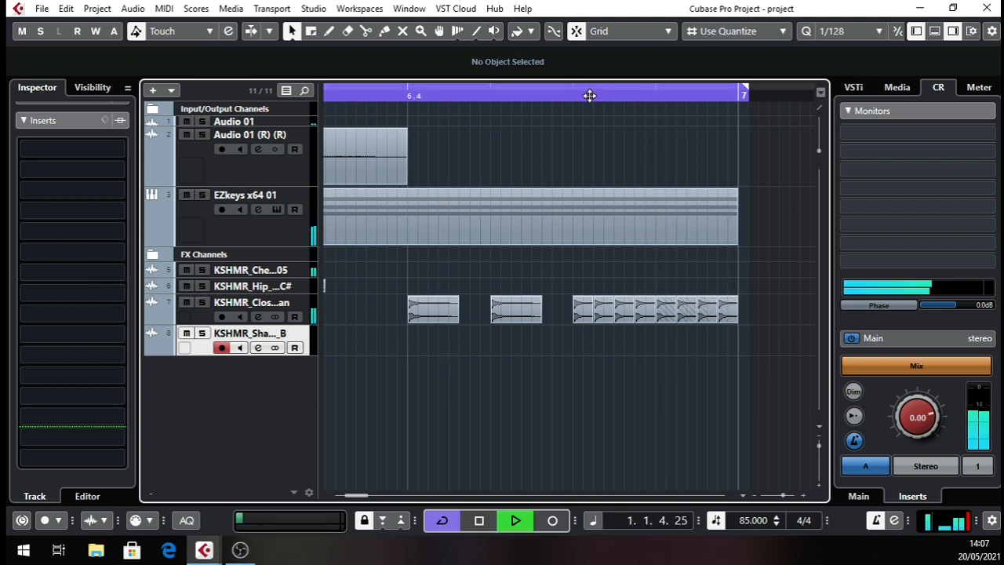
pyautogui.moveTo(590, 94); pyautogui.dragTo(196, 134)
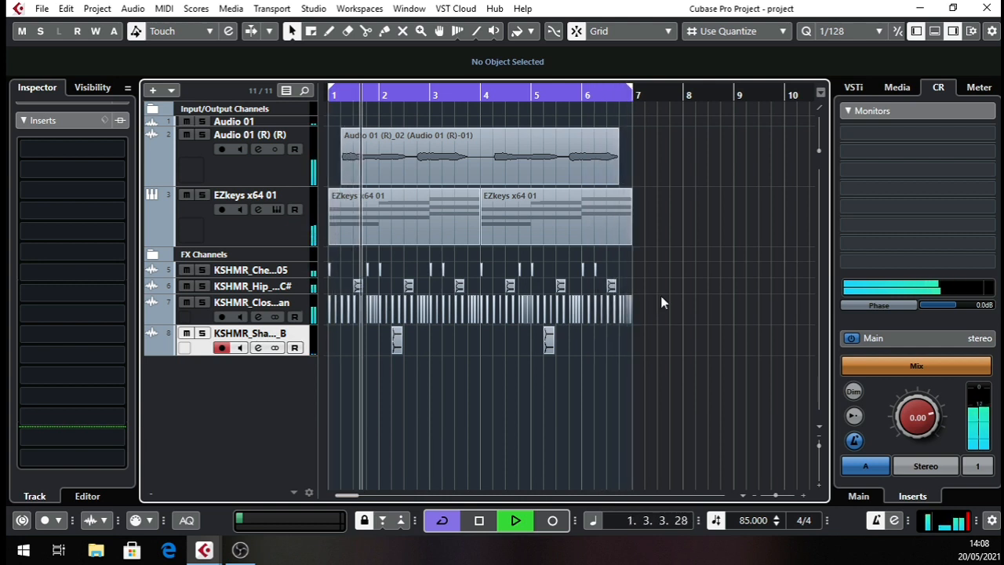
pyautogui.press('space')
# Select all hats in the roll starting at 6.4.3.0, set their fine-tune to -6, and play it back.
pyautogui.moveTo(626, 94); pyautogui.dragTo(552, 191)
pyautogui.moveTo(635, 284); pyautogui.dragTo(715, 356)
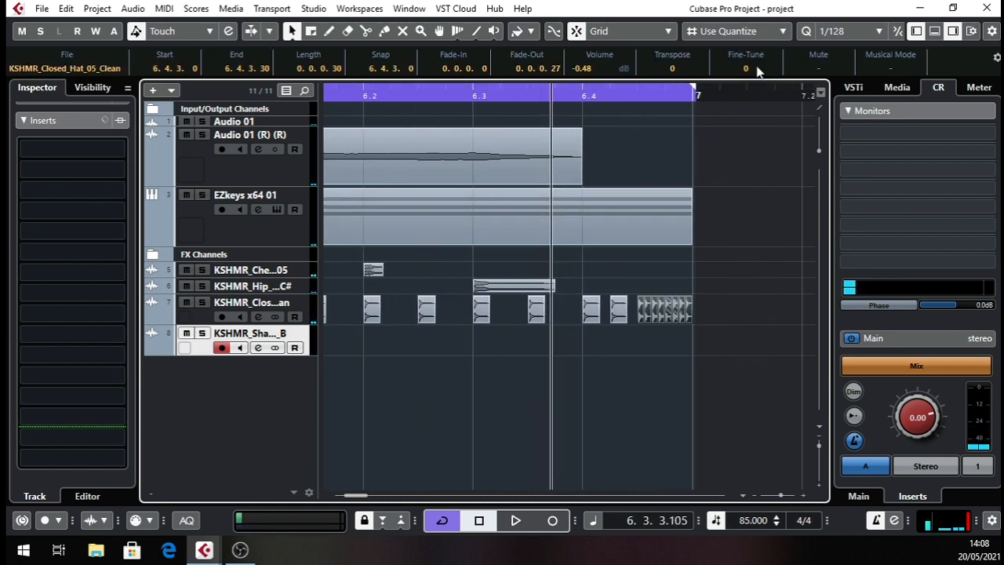
pyautogui.scroll(-2, 758, 71)
pyautogui.moveTo(663, 92); pyautogui.dragTo(528, 99)
pyautogui.press('space')
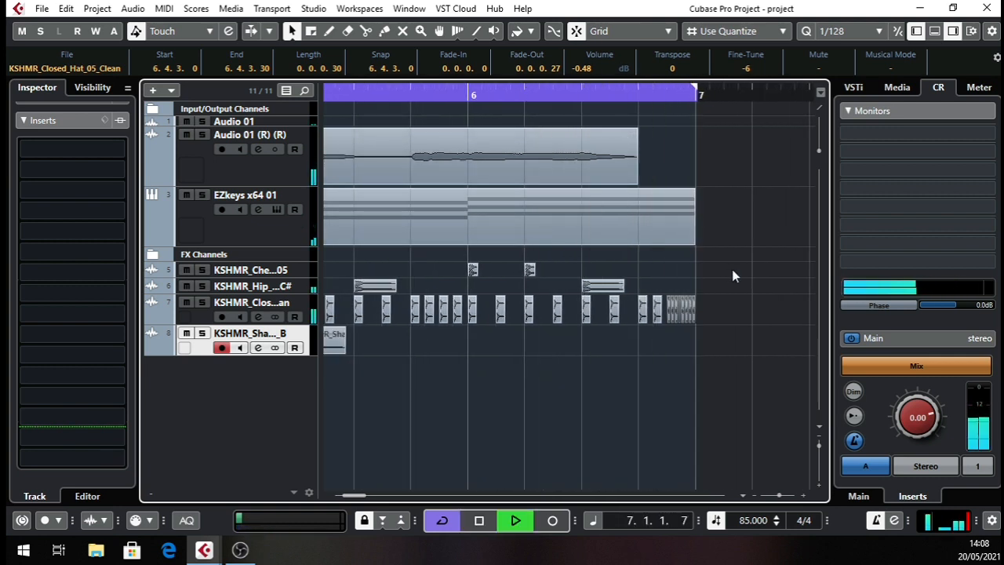
pyautogui.press('space')
# Lower the selected hat roll's fine-tune to -11 and play it back.
pyautogui.scroll(-3, 758, 71)
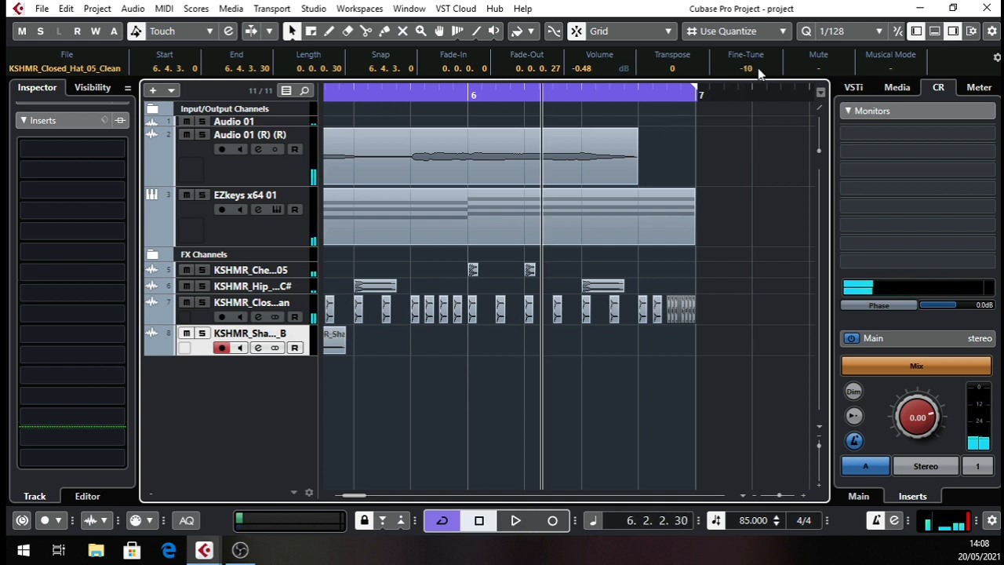
pyautogui.scroll(-1, 757, 71)
pyautogui.press('space')
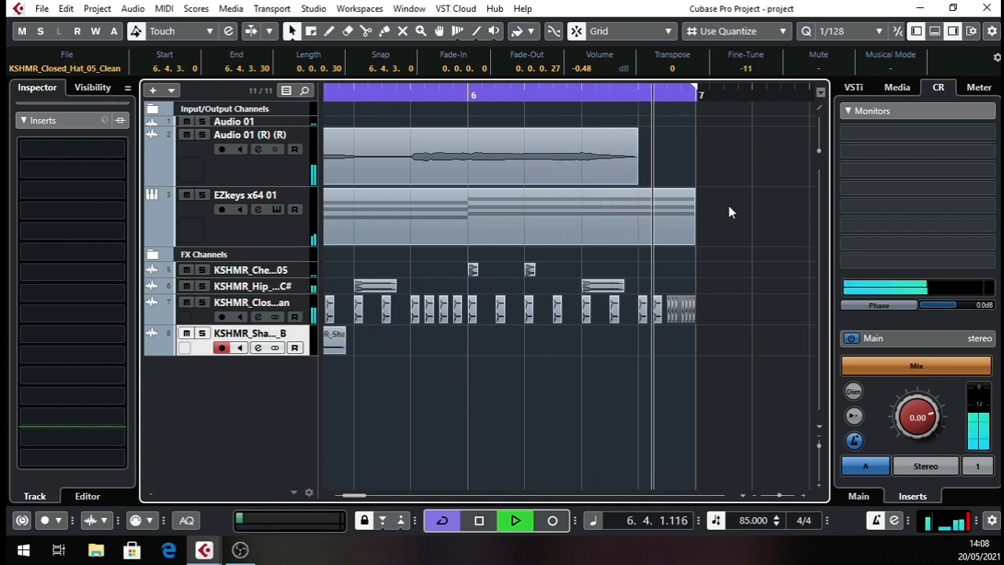
pyautogui.press('space')
# Reset the hat roll's fine-tune to 0, set its transpose to -10, and play it back.
pyautogui.keyDown('ctrl'); pyautogui.click(746, 68); pyautogui.keyUp('ctrl')
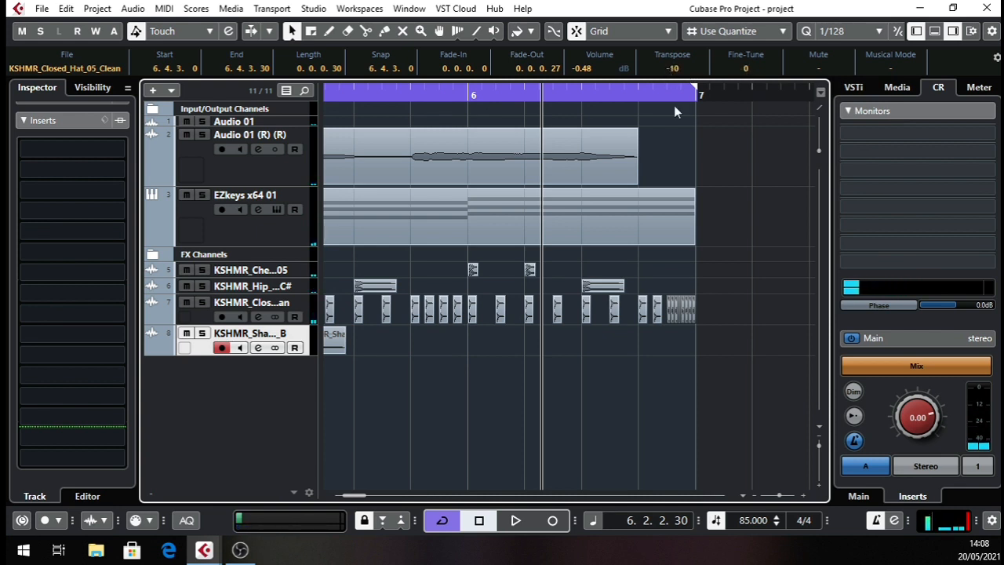
pyautogui.press('space')
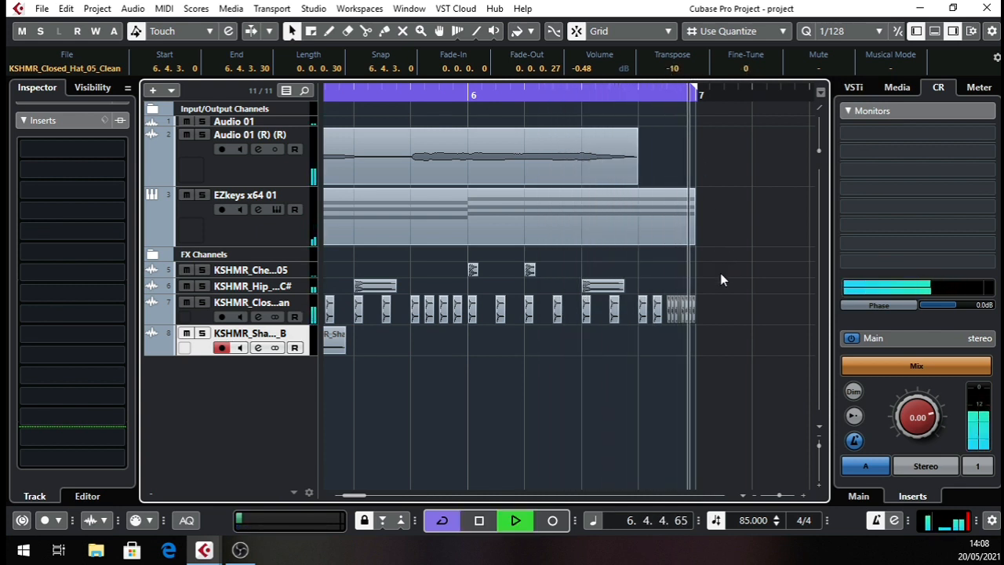
# Play the arrangement from bar 1 and reduce the shaker track's height.
pyautogui.moveTo(669, 99); pyautogui.dragTo(215, 156)
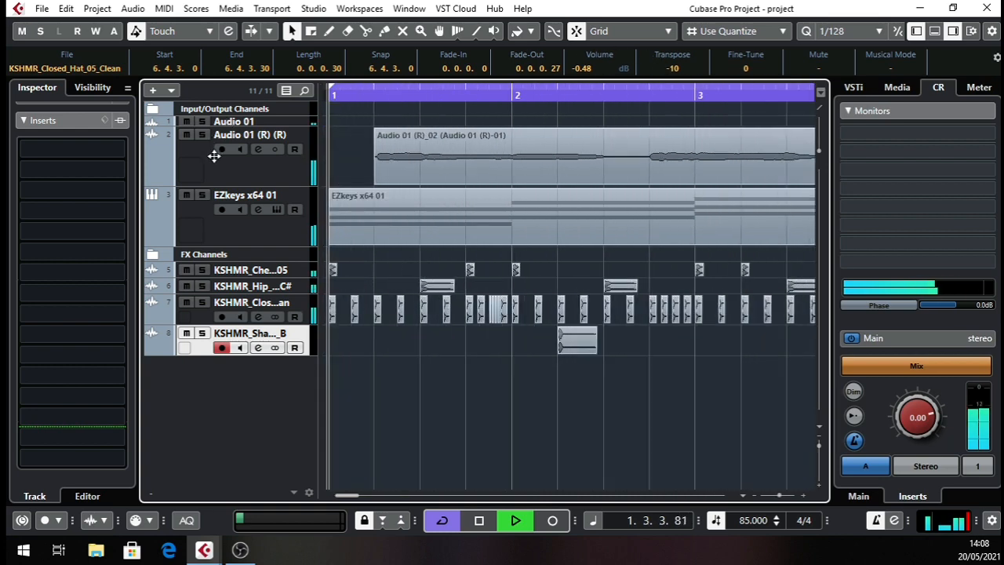
pyautogui.press('space')
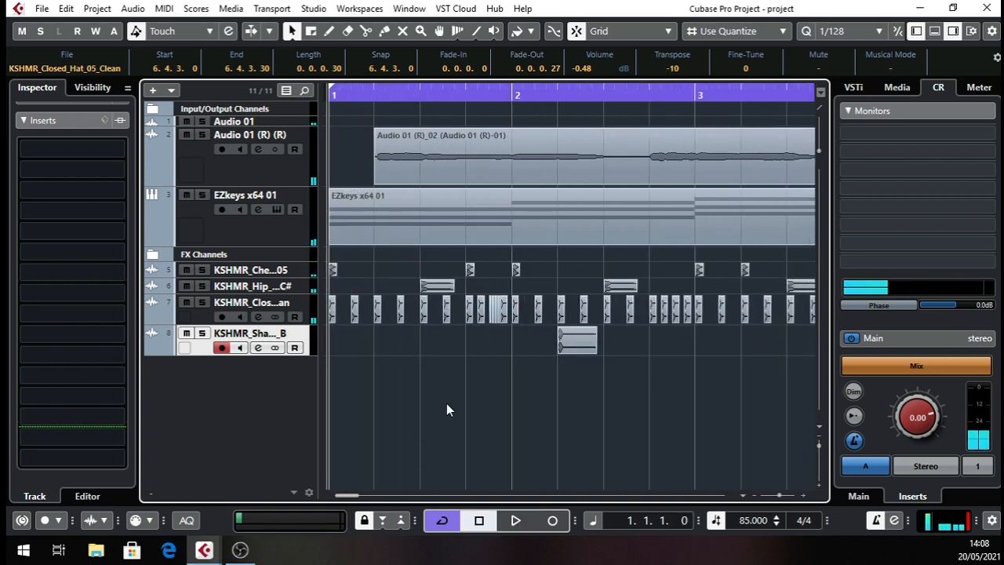
pyautogui.moveTo(410, 98); pyautogui.dragTo(229, 79)
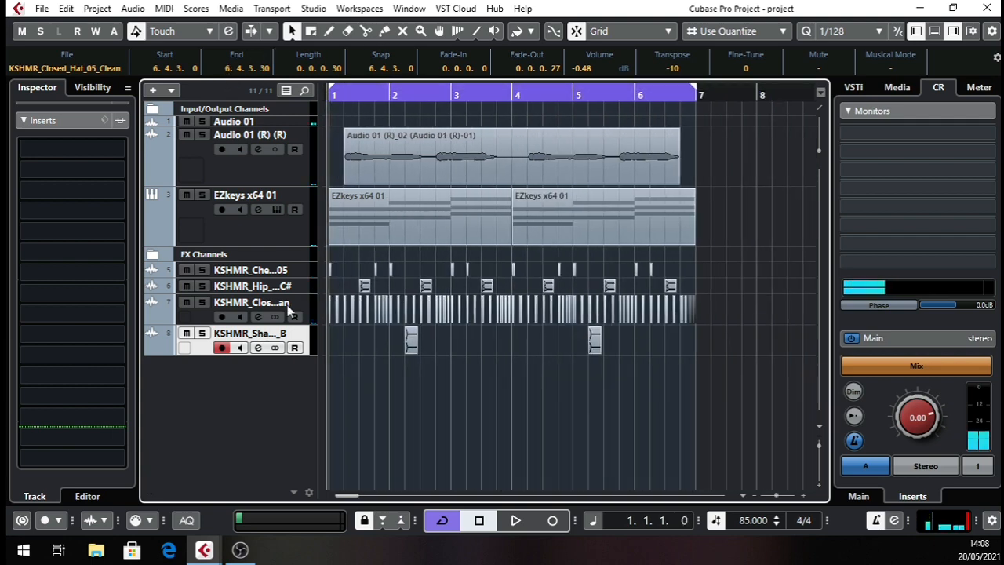
pyautogui.moveTo(299, 355); pyautogui.dragTo(301, 330)
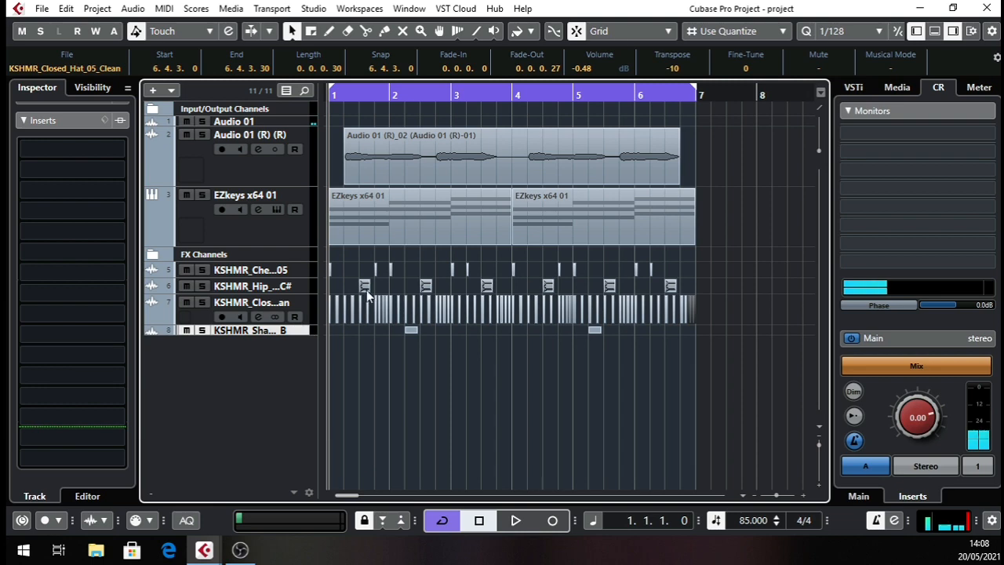
# Start importing a sample into the Pool and browse to KSHMR_Drums > KSHMR_Cymbals > KSHMR_Hi_Hats_Open.
pyautogui.click(230, 9)
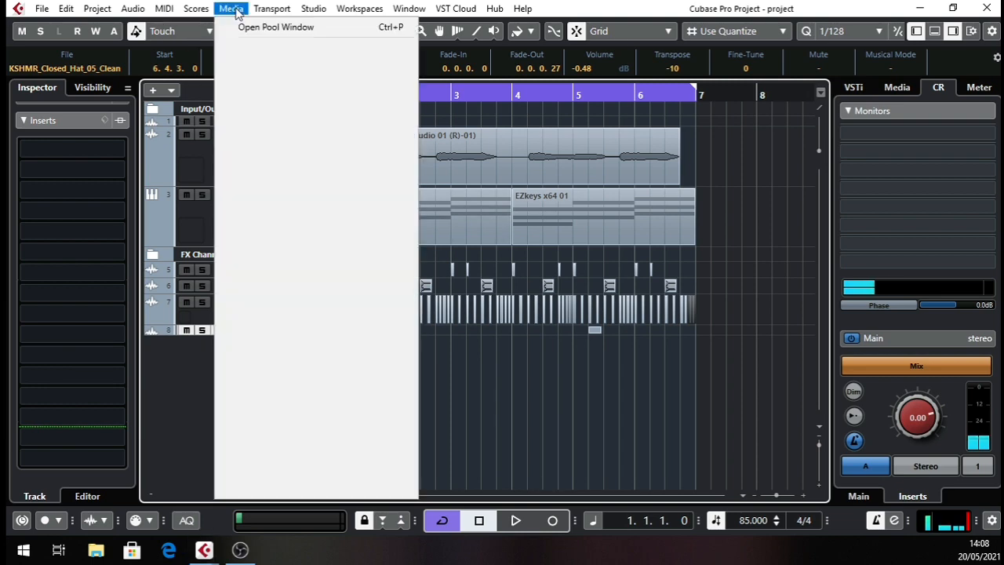
pyautogui.click(238, 27)
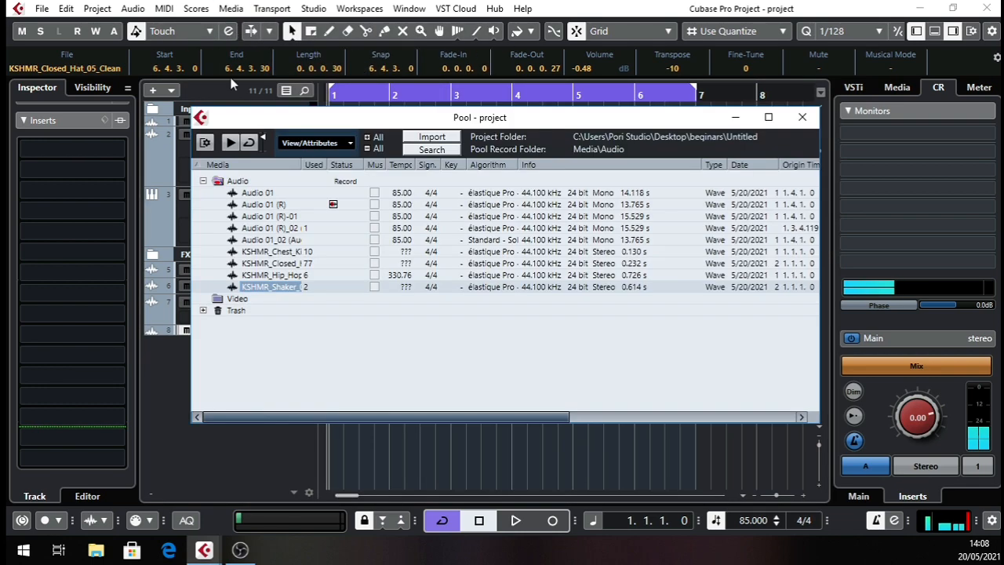
pyautogui.click(430, 137)
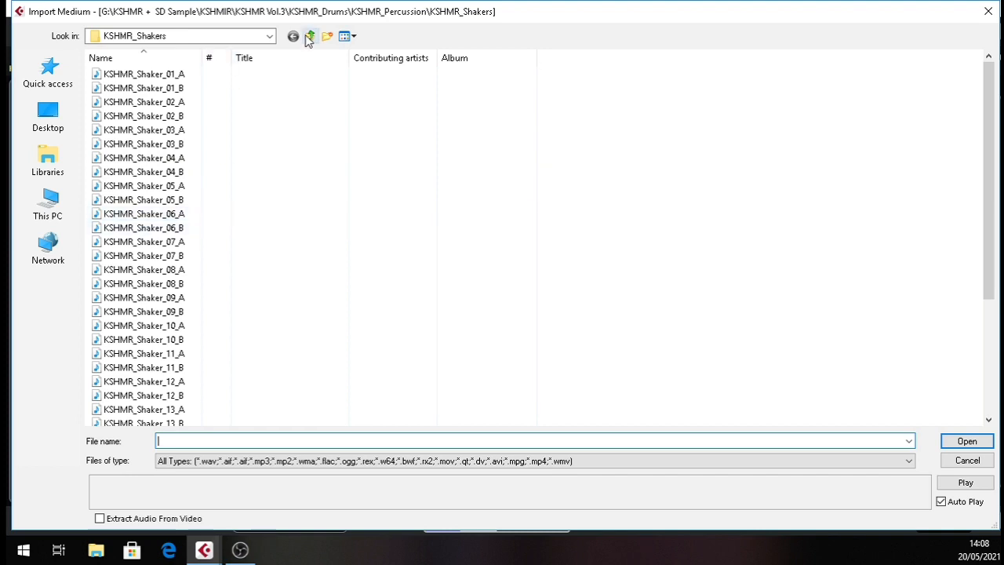
pyautogui.click(310, 37)
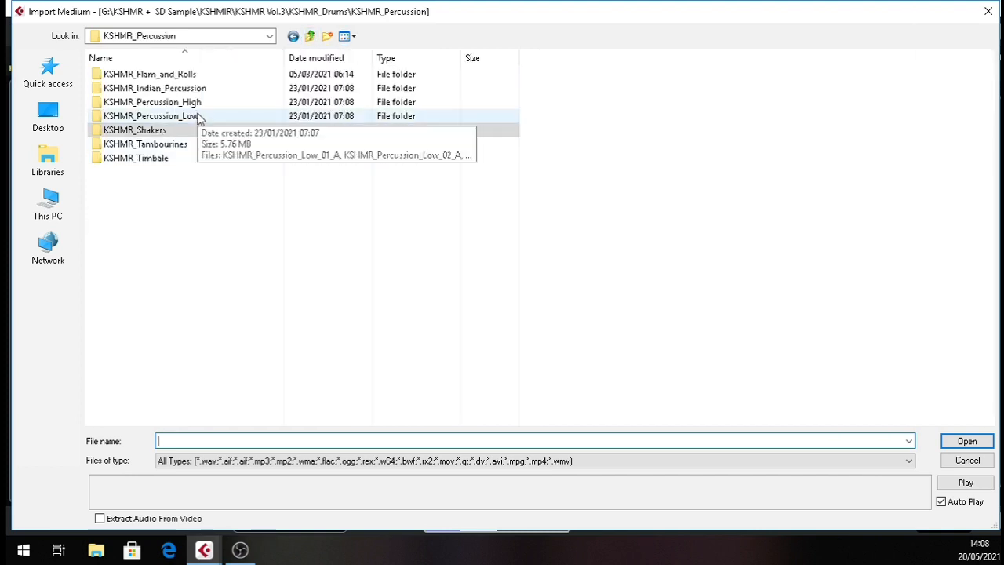
pyautogui.click(309, 37)
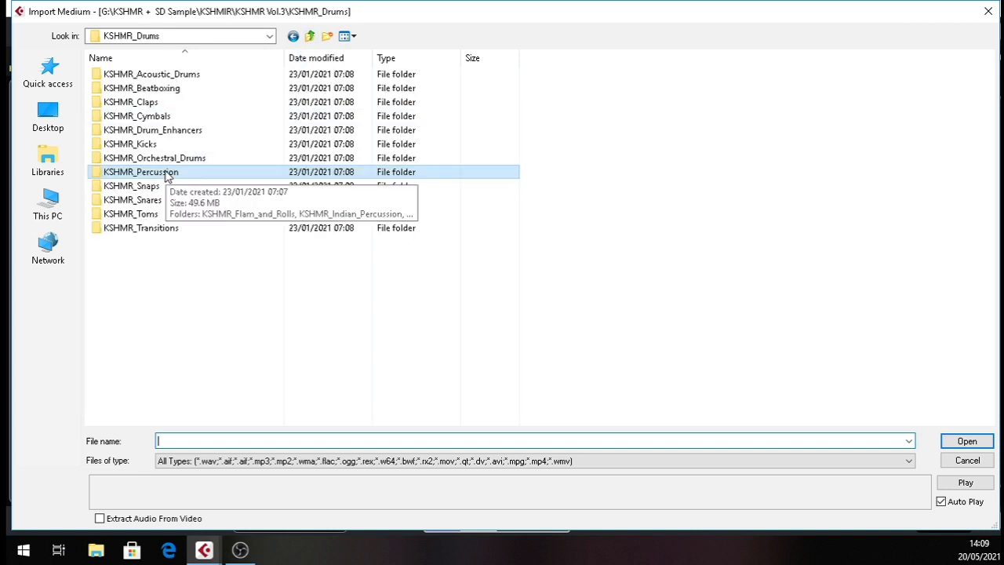
pyautogui.doubleClick(164, 116)
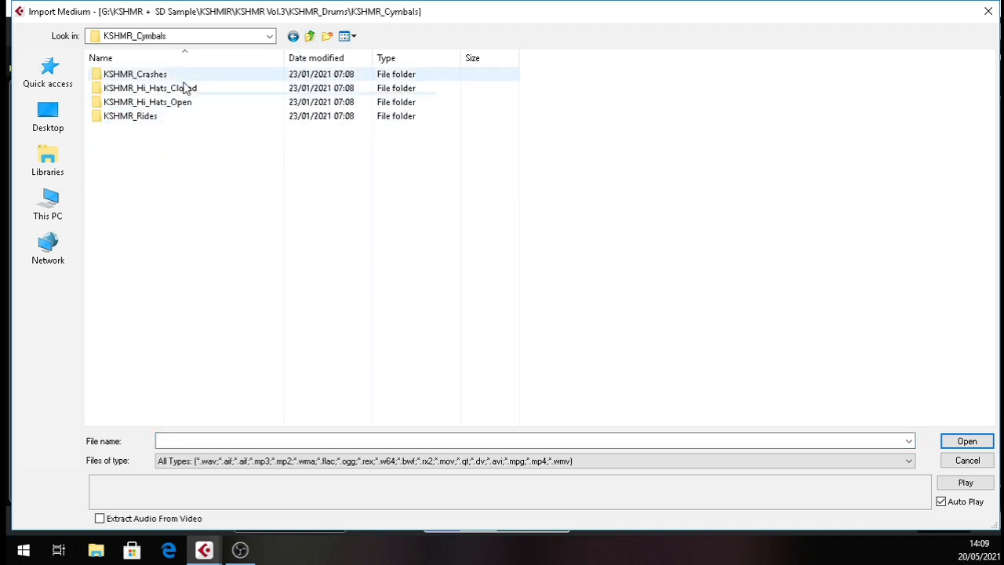
pyautogui.doubleClick(182, 103)
# Audition several short open hats and import KSHMR_Open_Hat_06_Short into the Pool.
pyautogui.click(178, 159)
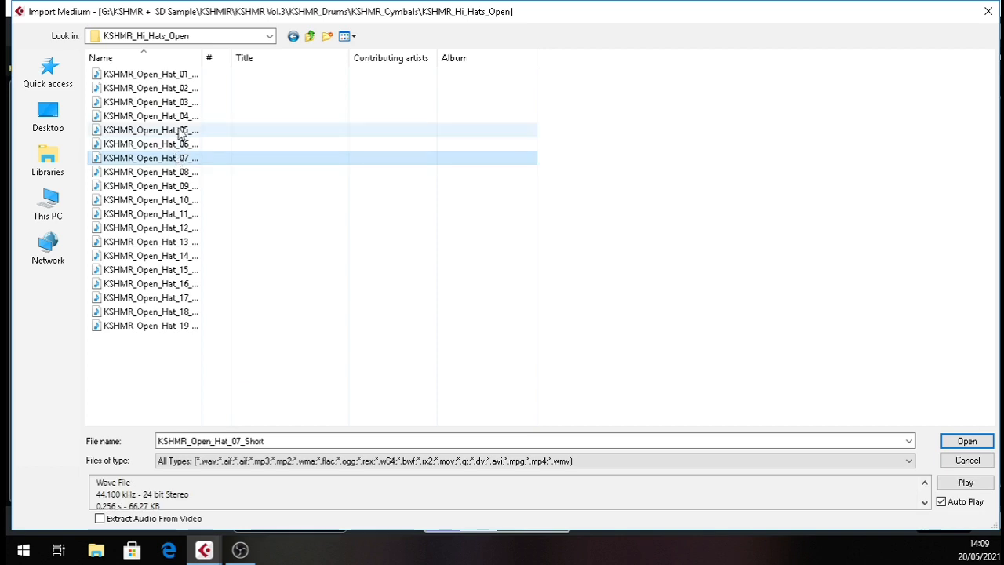
pyautogui.click(181, 131)
pyautogui.click(183, 118)
pyautogui.click(187, 102)
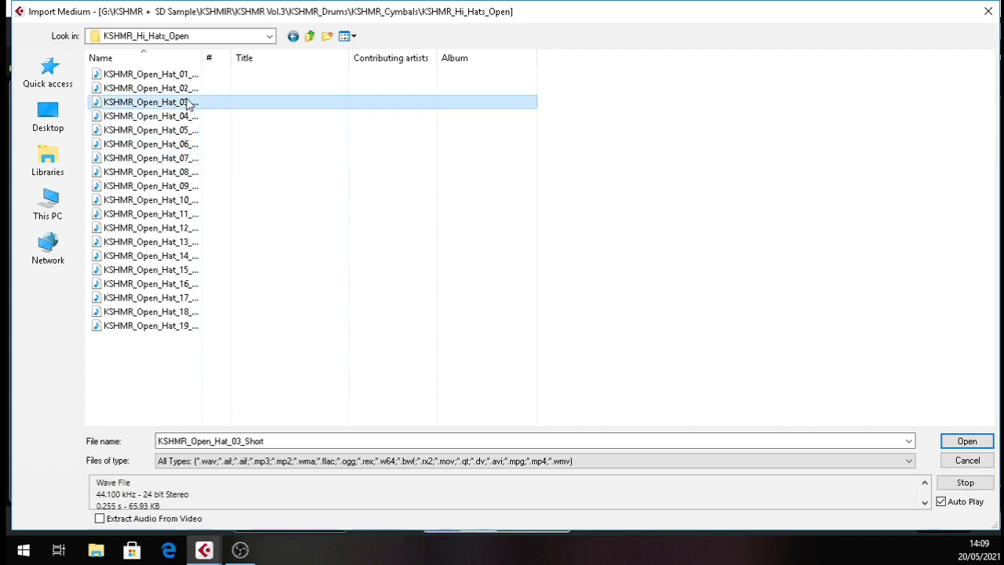
pyautogui.click(186, 131)
pyautogui.click(184, 144)
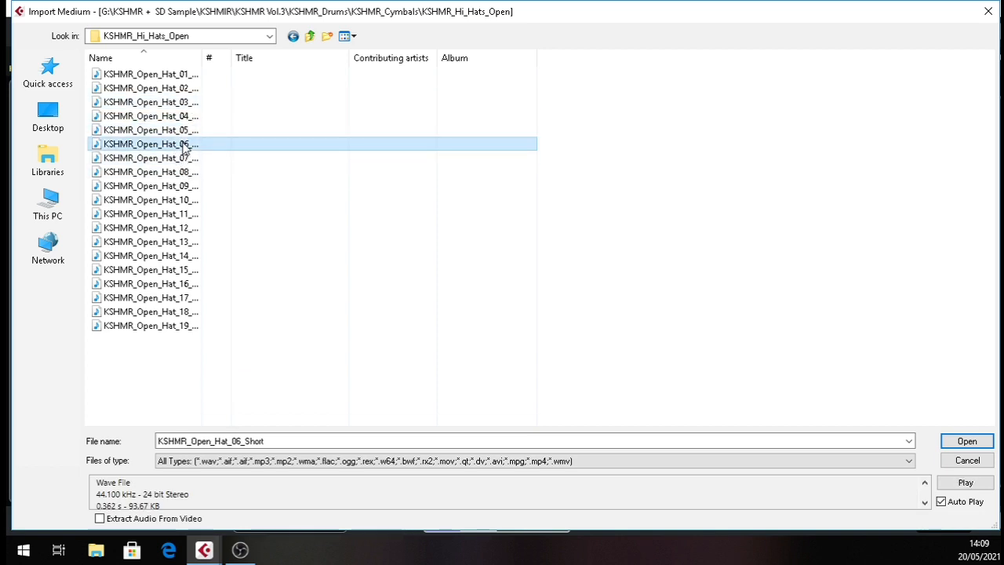
pyautogui.doubleClick(185, 144)
pyautogui.click(549, 347)
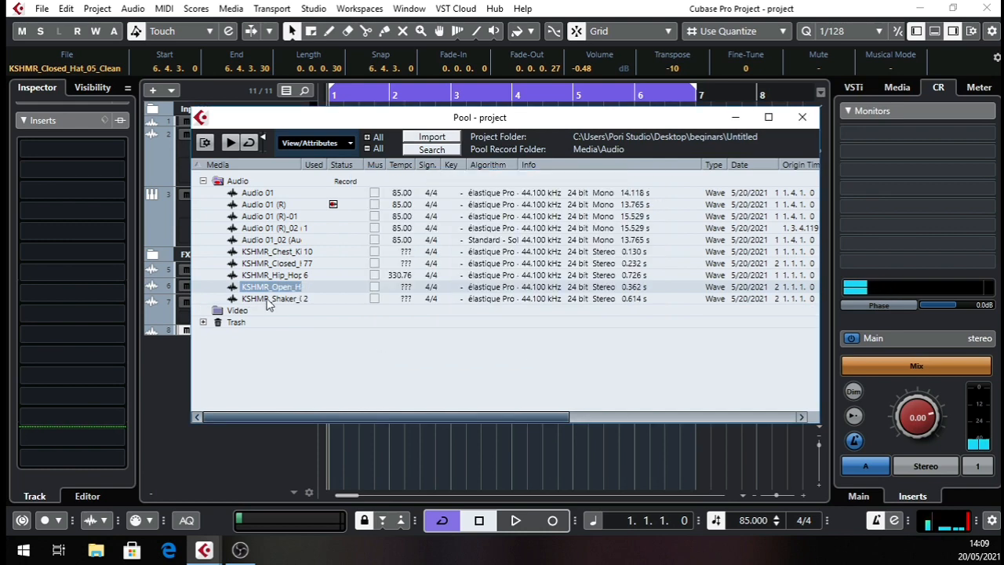
# Place the open hat sample on a new track below the shaker at 2.4.3.0 and trim its end to 3.1.1.0.
pyautogui.moveTo(283, 293); pyautogui.dragTo(451, 440)
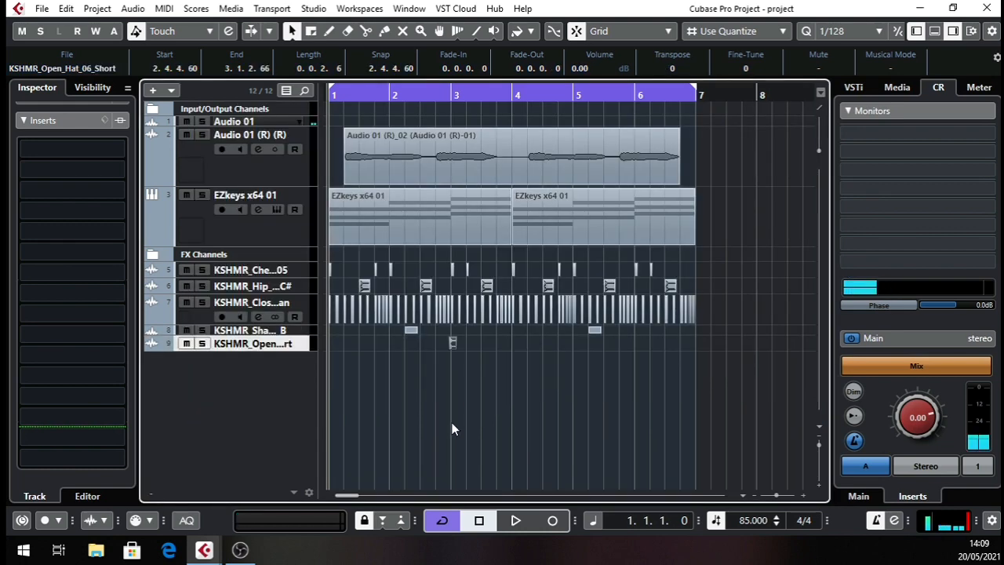
pyautogui.moveTo(440, 98); pyautogui.dragTo(453, 136)
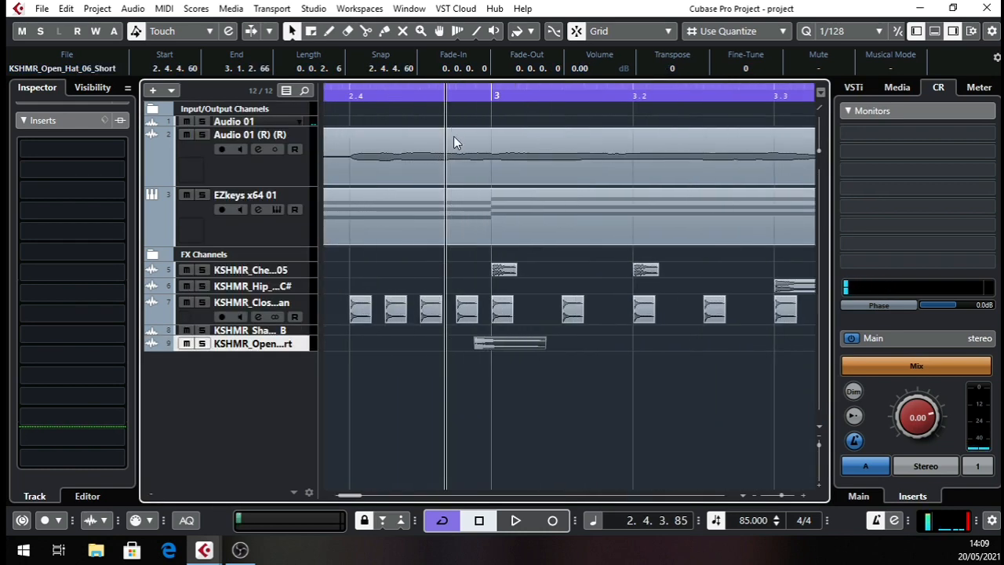
pyautogui.moveTo(523, 339); pyautogui.dragTo(450, 343)
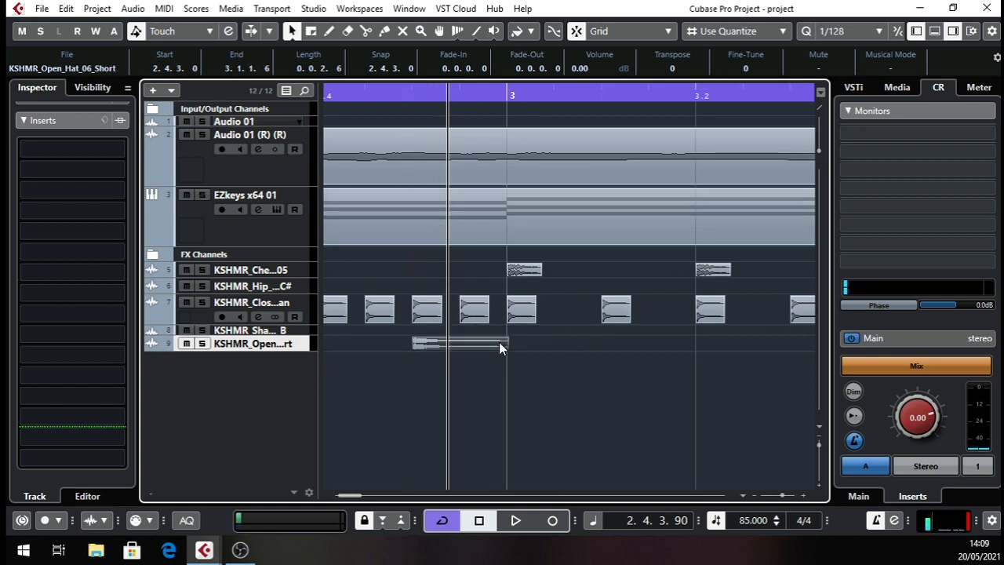
pyautogui.click(448, 343)
pyautogui.moveTo(504, 348)
pyautogui.mouseDown()
pyautogui.moveTo(491, 348)
pyautogui.moveTo(504, 348)
pyautogui.mouseUp()
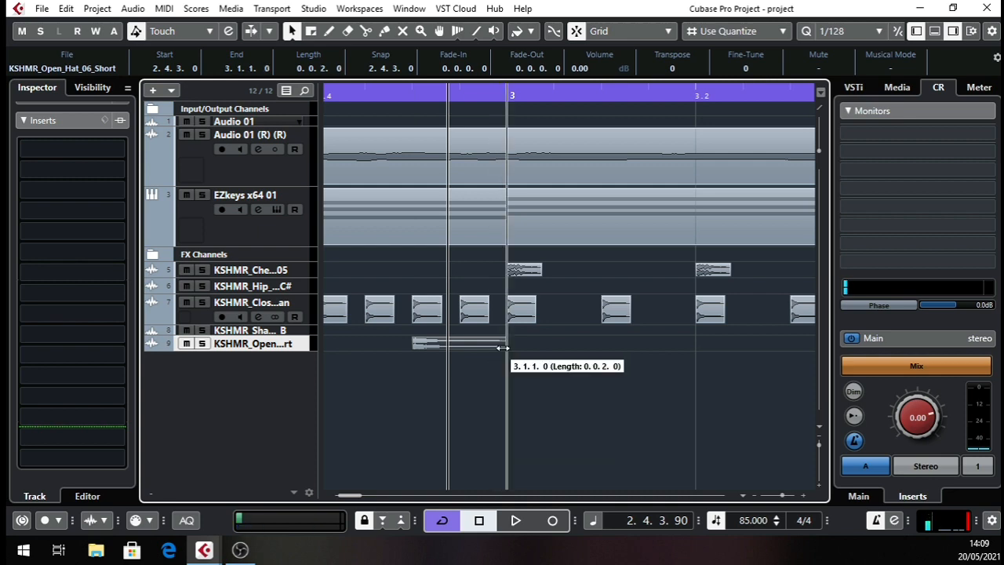
# Apply the Reverse process to the open hat event before bar 3.
pyautogui.rightClick(469, 344)
pyautogui.moveTo(571, 103)
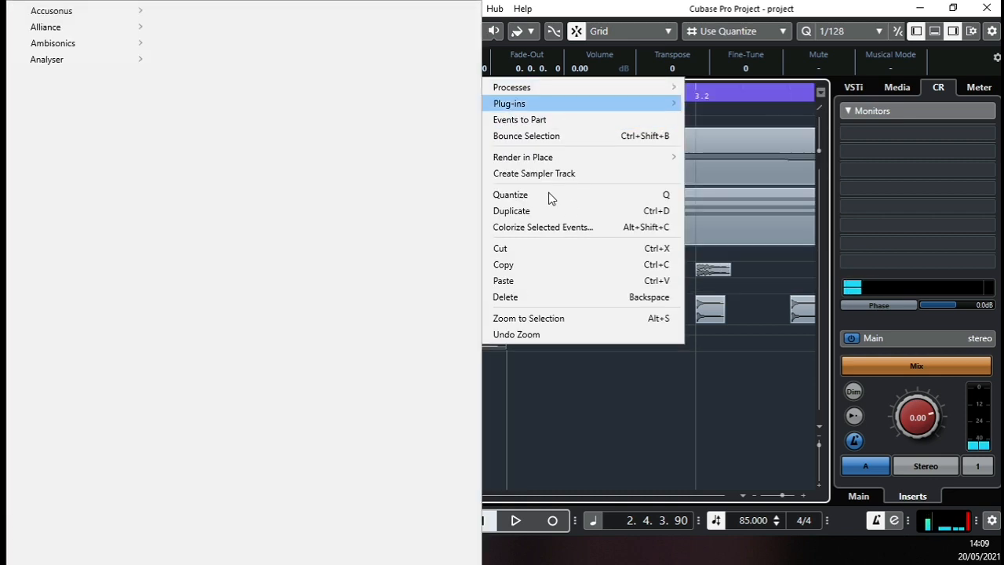
pyautogui.click(469, 350)
pyautogui.rightClick(450, 344)
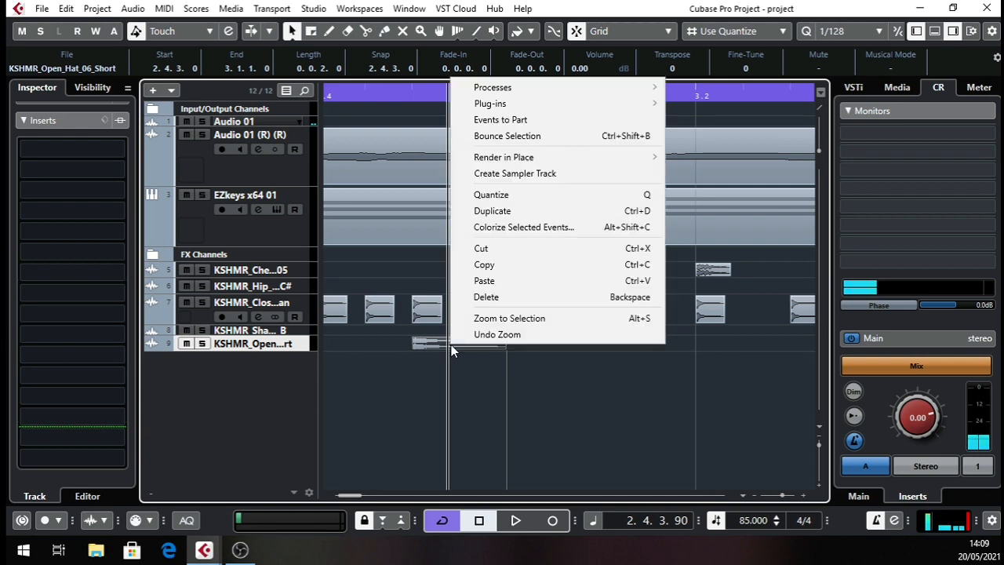
pyautogui.moveTo(535, 103)
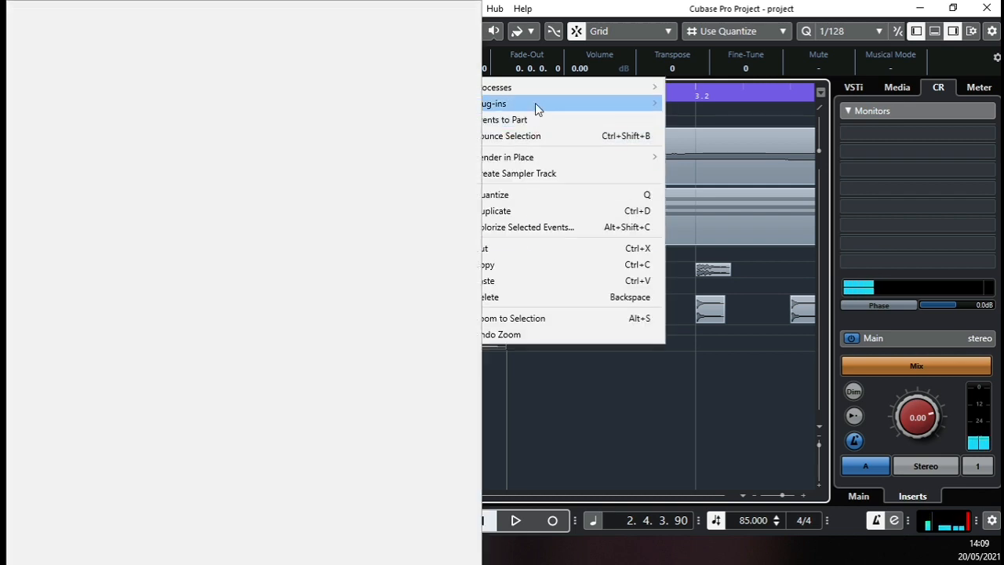
pyautogui.moveTo(559, 87)
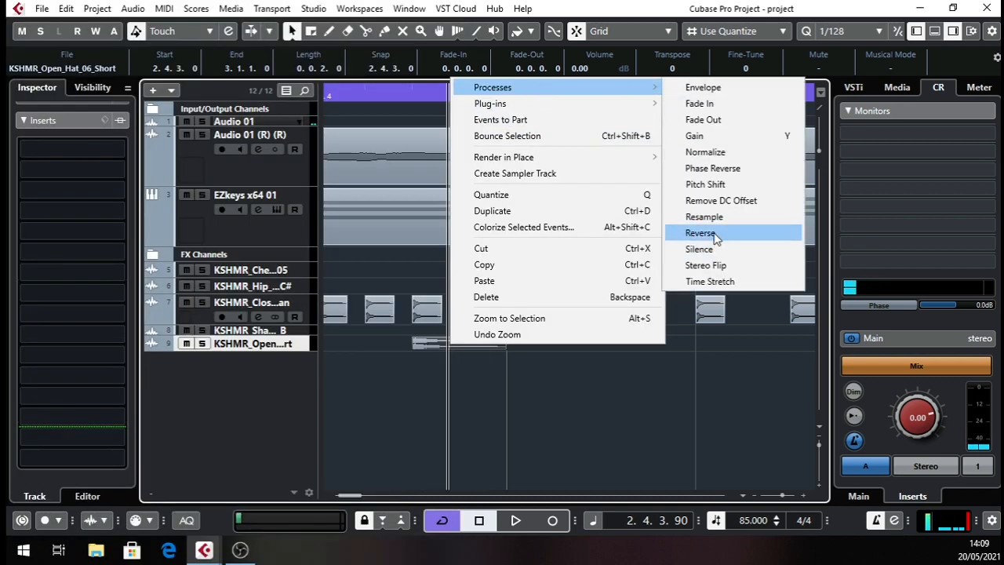
pyautogui.click(716, 234)
pyautogui.click(513, 361)
# Play from bar 1, enlarge the open hat track, and lower its channel volume to -14.9 dB.
pyautogui.click(526, 100)
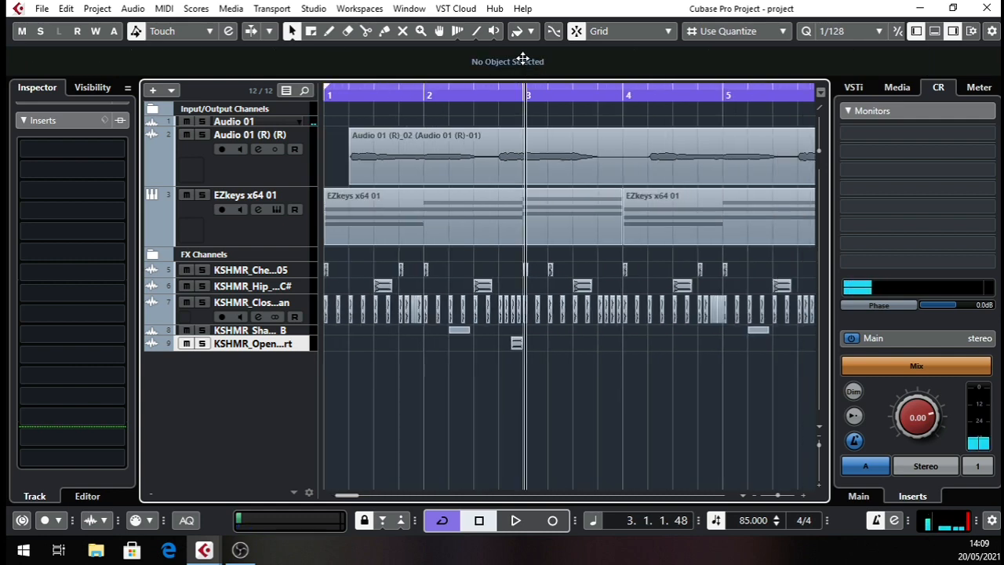
pyautogui.moveTo(523, 58); pyautogui.dragTo(341, 87)
pyautogui.press('space')
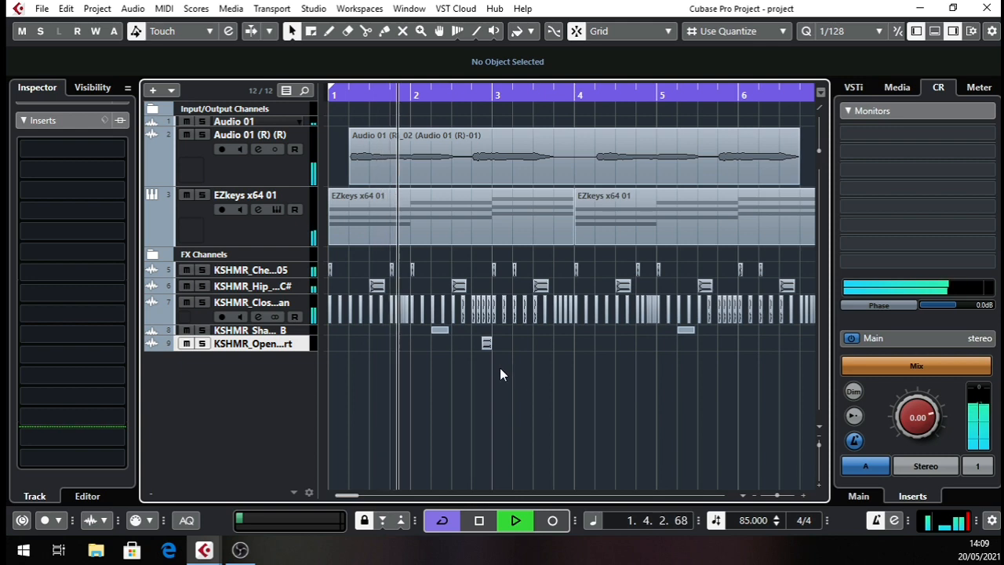
pyautogui.moveTo(290, 349); pyautogui.dragTo(284, 398)
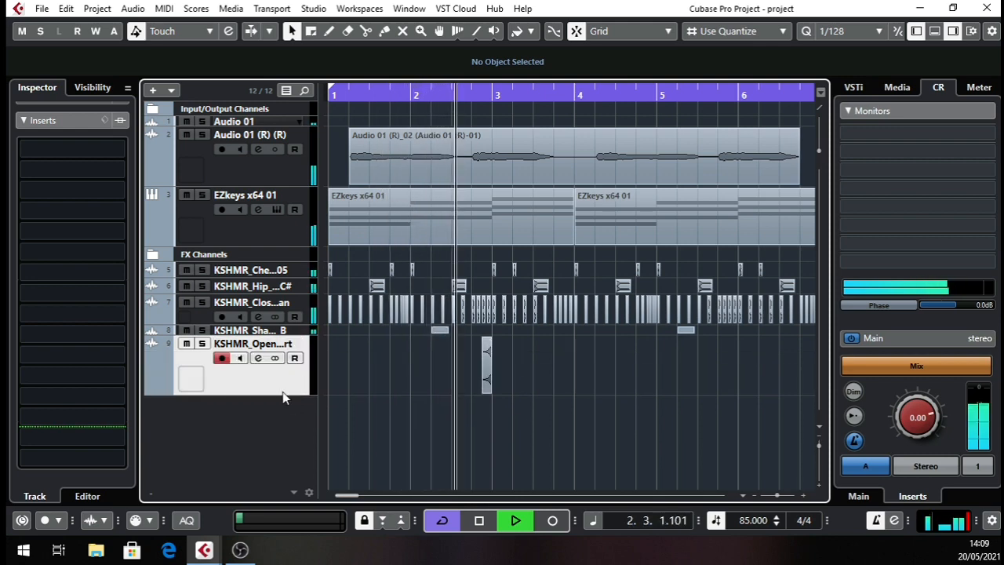
pyautogui.click(258, 358)
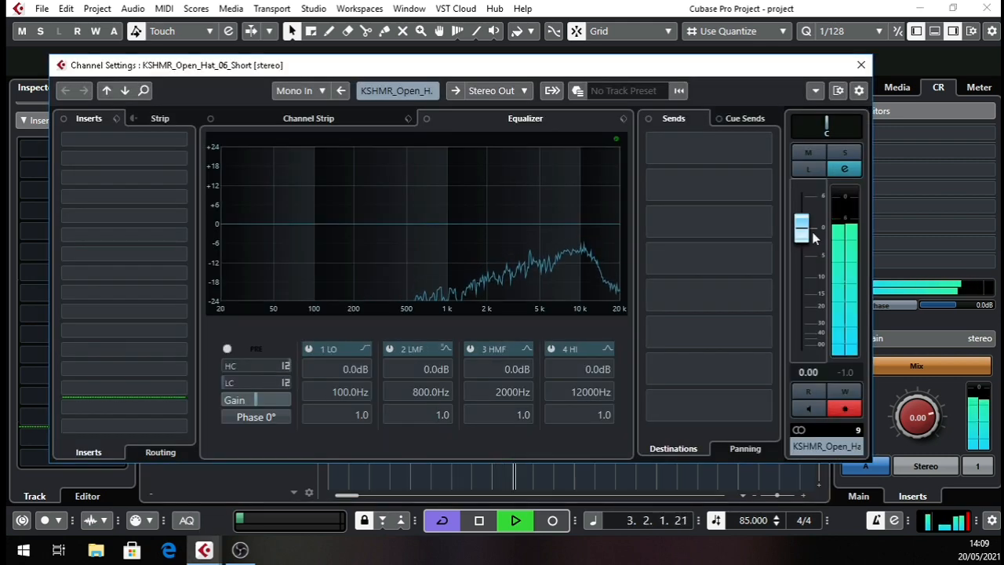
pyautogui.moveTo(814, 235); pyautogui.dragTo(813, 302)
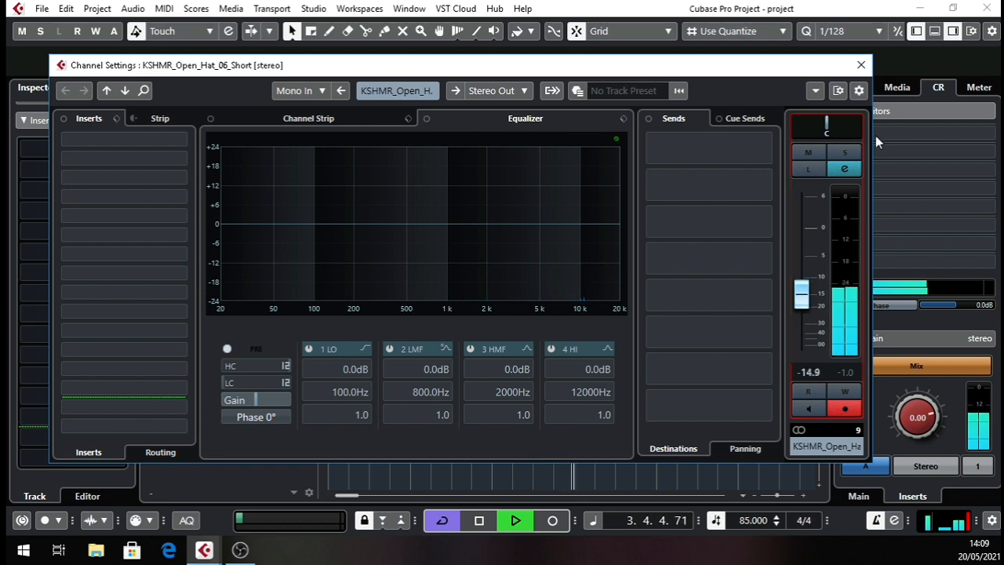
pyautogui.click(862, 65)
pyautogui.press('space')
# Duplicate the reversed open hat event and move the copy to start at 5.4.3.0.
pyautogui.click(486, 380)
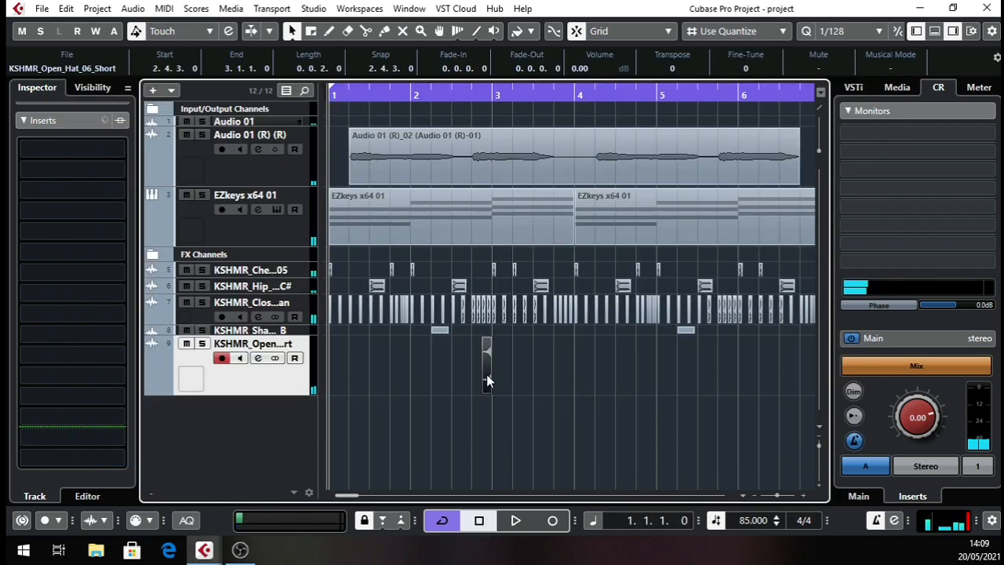
pyautogui.hotkey('ctrl', 'd')
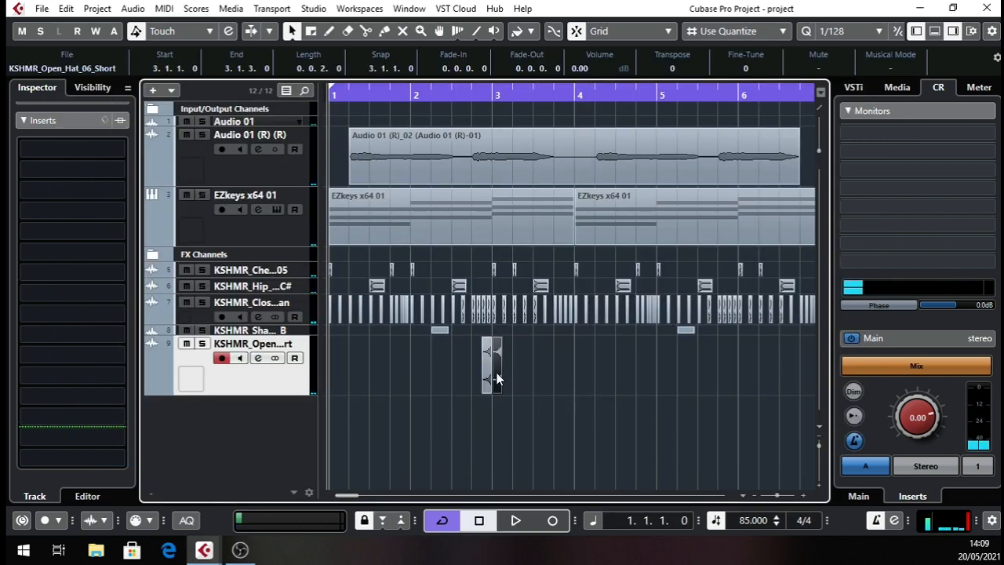
pyautogui.moveTo(497, 380); pyautogui.dragTo(738, 380)
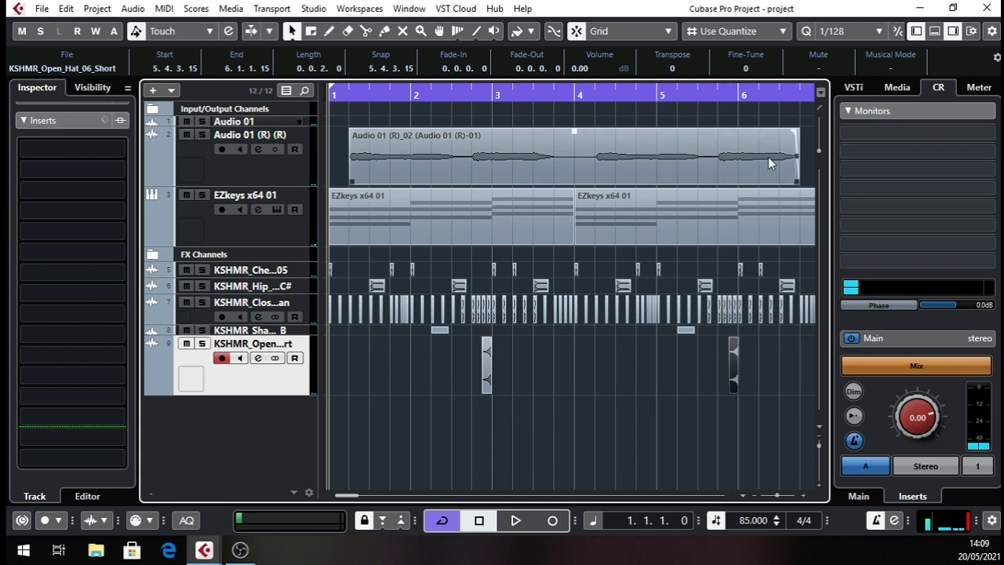
pyautogui.moveTo(736, 101); pyautogui.dragTo(582, 208)
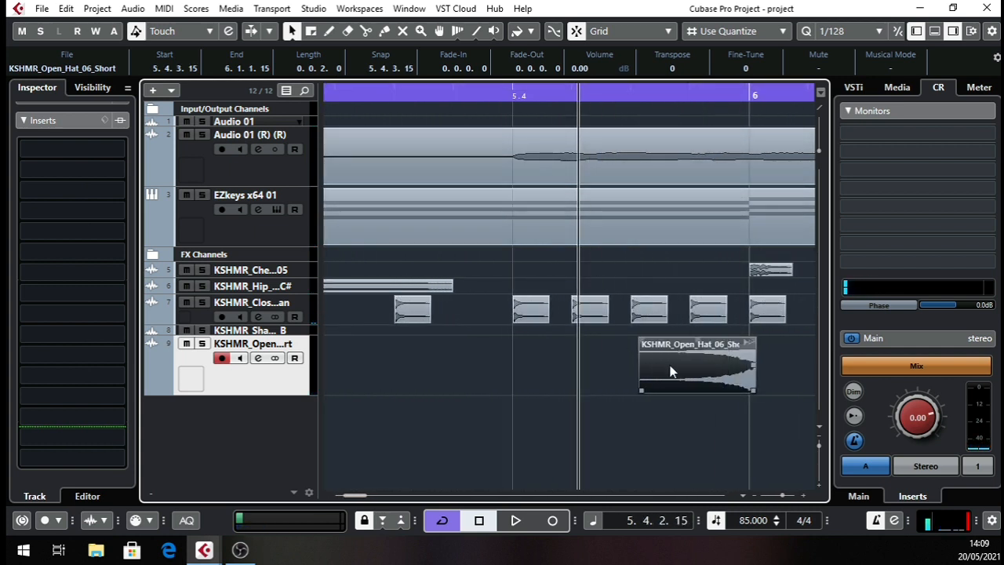
pyautogui.moveTo(671, 371); pyautogui.dragTo(660, 363)
# Play the passage from bar 5 into bar 6 to check the second reversed open hat.
pyautogui.press('space')
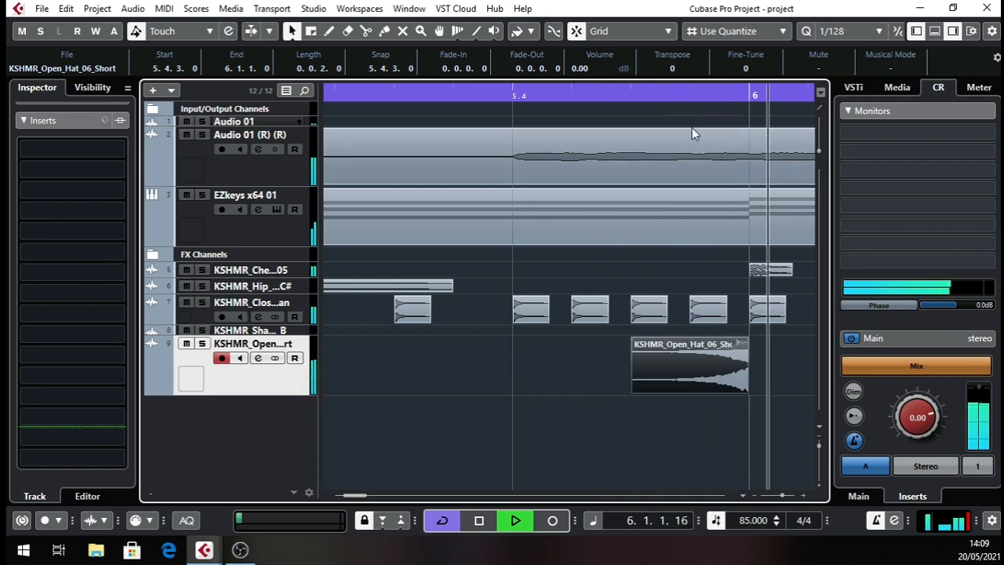
pyautogui.moveTo(654, 97); pyautogui.dragTo(241, 336)
pyautogui.press('space')
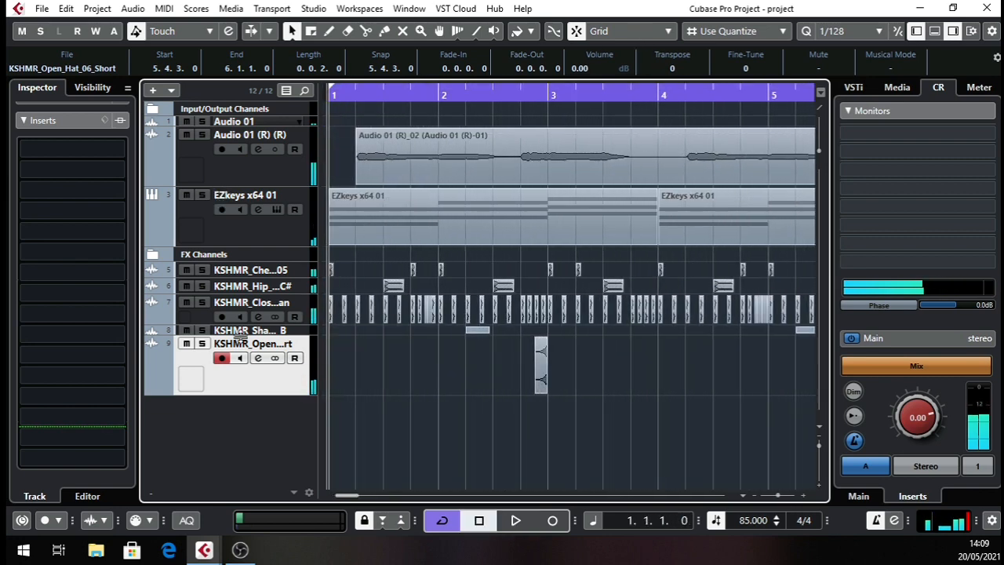
# Play the complete six-bar arrangement from the start to check the finished drum pattern.
pyautogui.moveTo(371, 98); pyautogui.dragTo(284, 49)
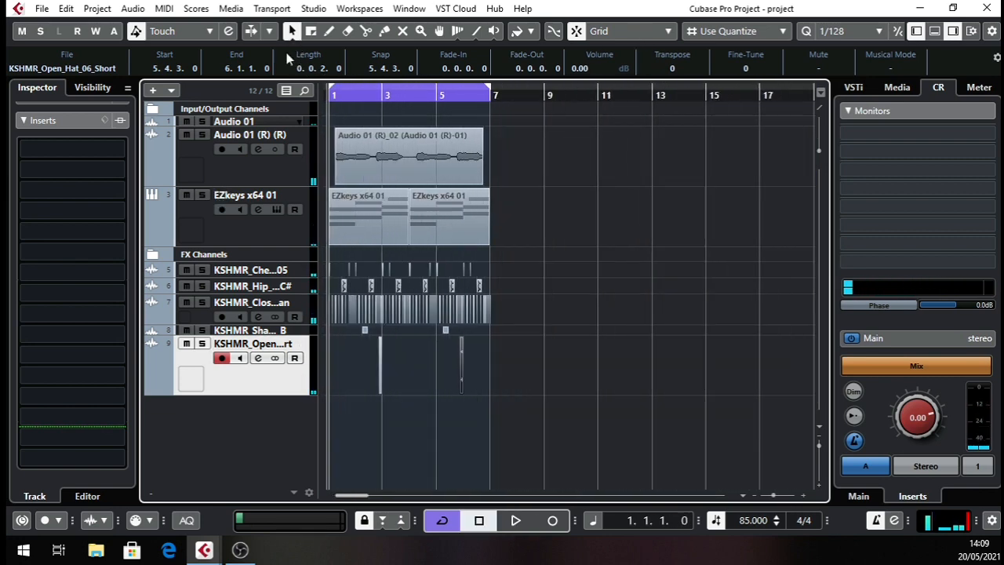
pyautogui.press('space')
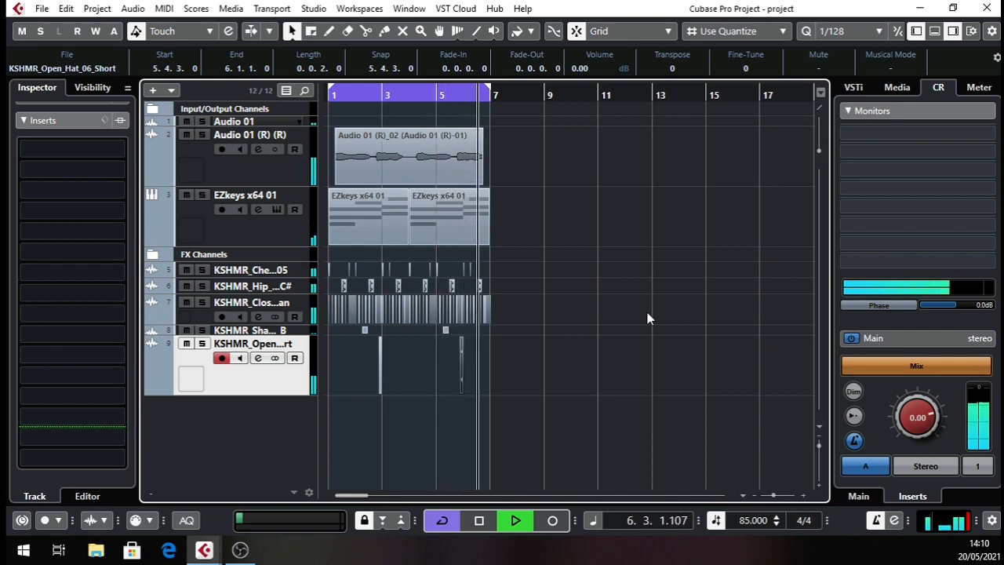
pyautogui.press('space')
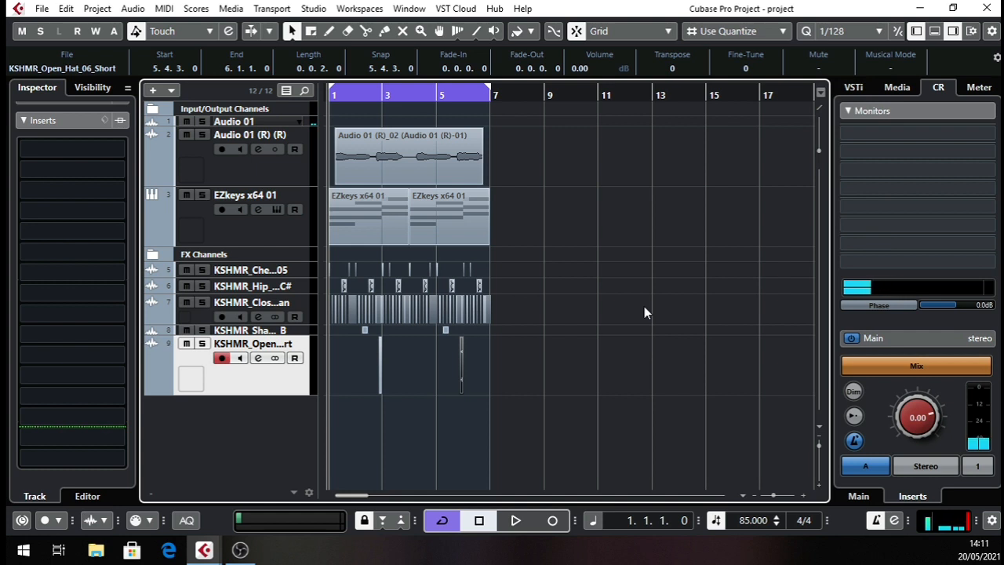
pyautogui.press('space')
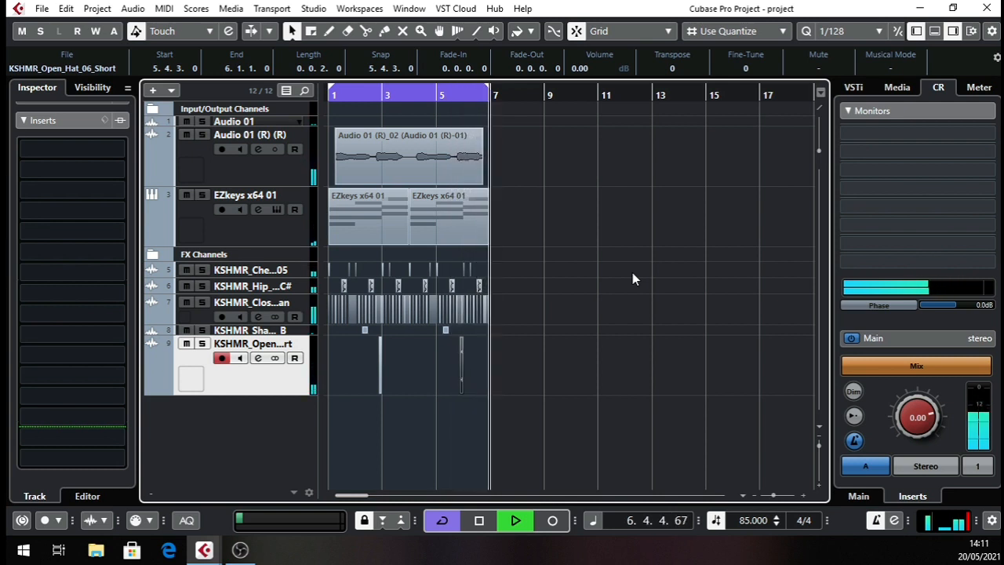
pyautogui.press('space')
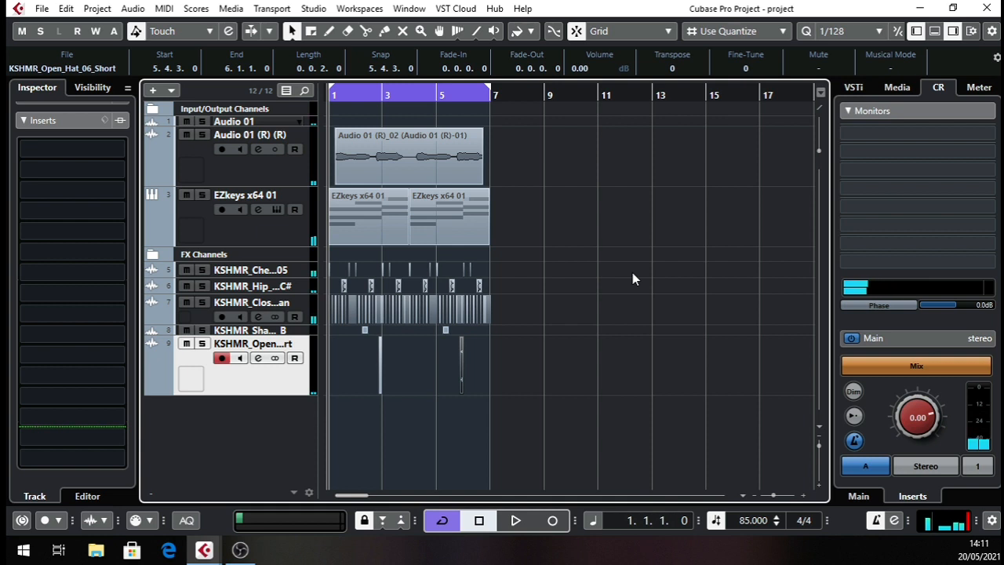